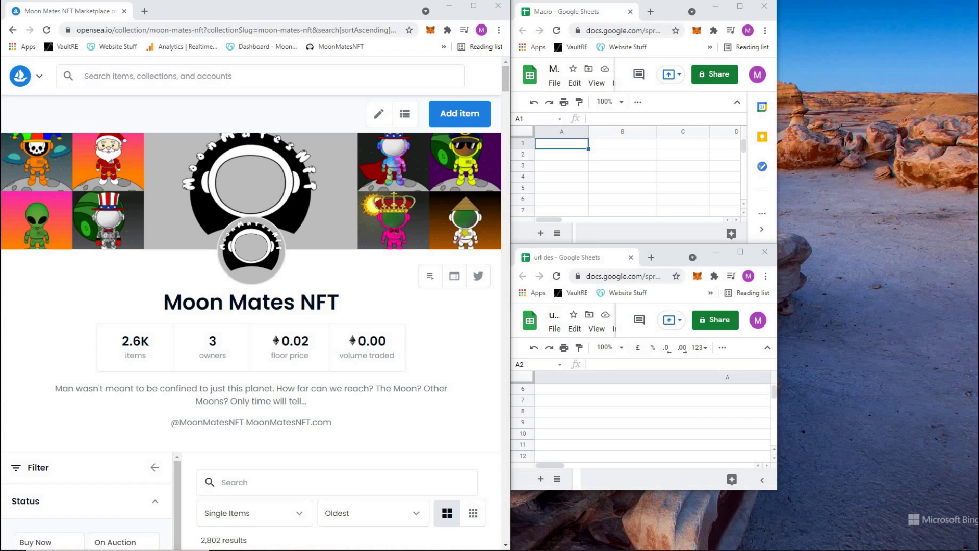
# - Go to the account's own collections and open the Moon Mates NFT collection
pyautogui.click(40, 76)
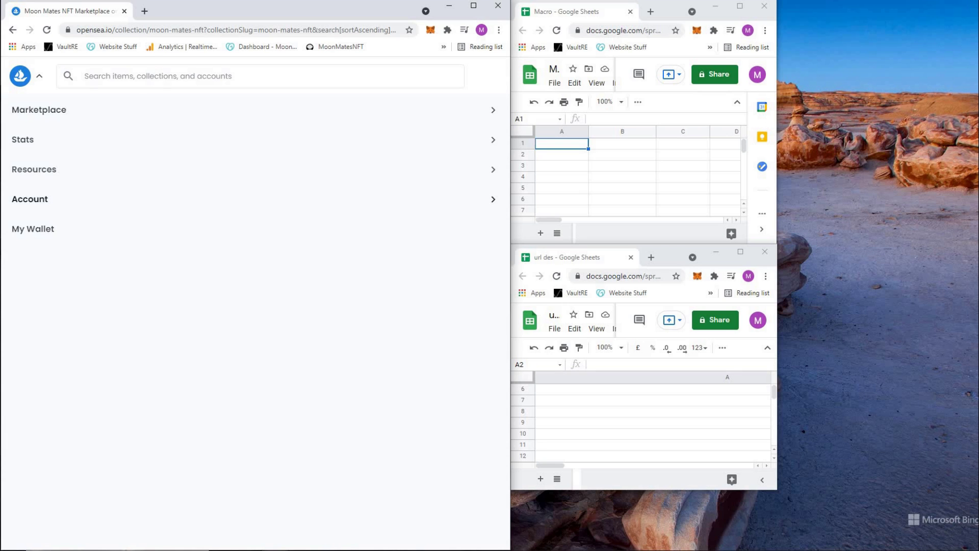
pyautogui.click(31, 198)
pyautogui.click(43, 177)
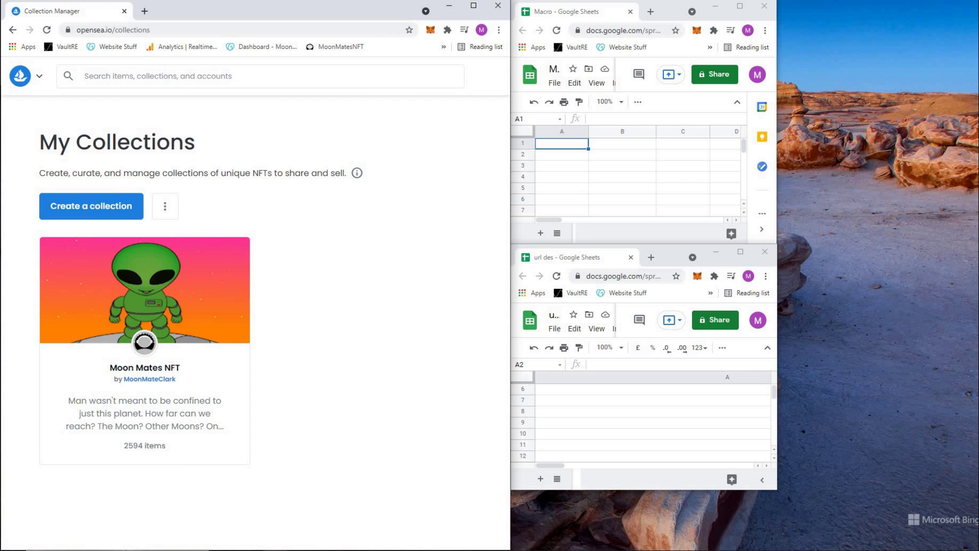
pyautogui.click(144, 367)
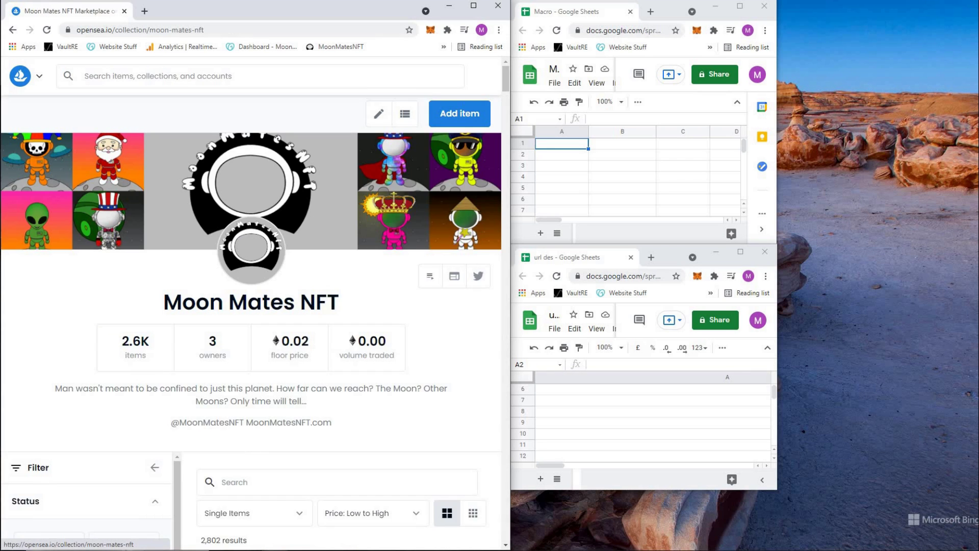
# - Sort the Moon Mates NFT items by Oldest and look through the first few listed
pyautogui.scroll(-3, 86, 342)
pyautogui.scroll(1, 336, 357)
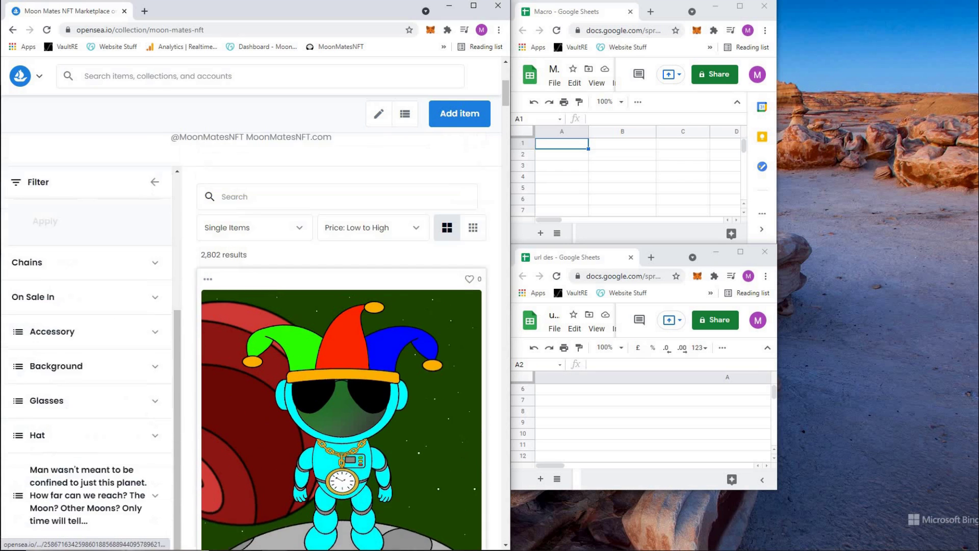
pyautogui.click(373, 247)
pyautogui.scroll(-2, 357, 408)
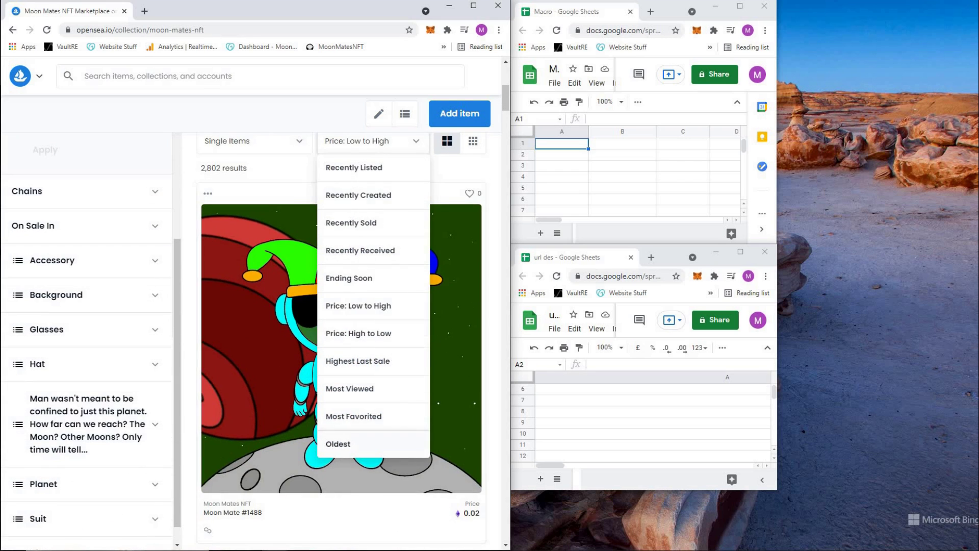
pyautogui.click(347, 444)
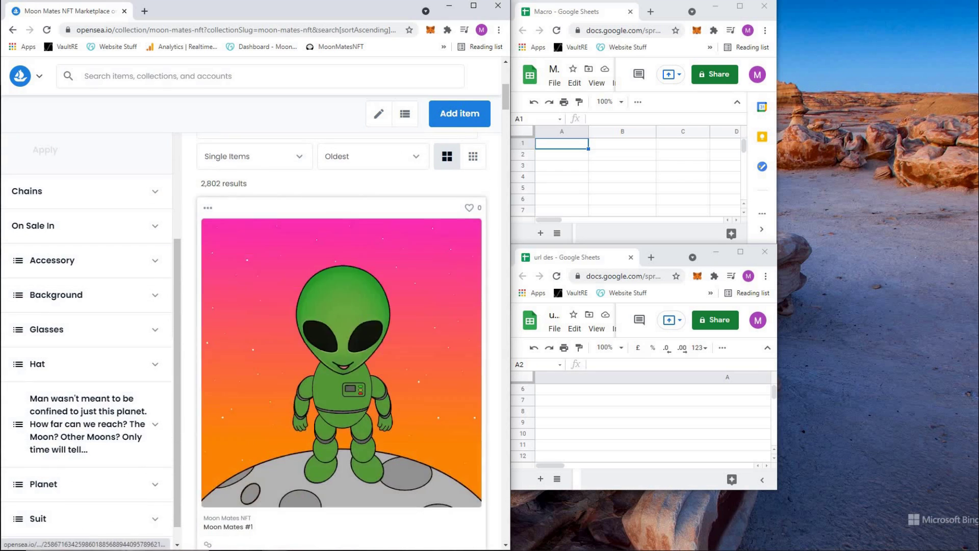
pyautogui.scroll(-1, 342, 337)
pyautogui.scroll(-5, 342, 337)
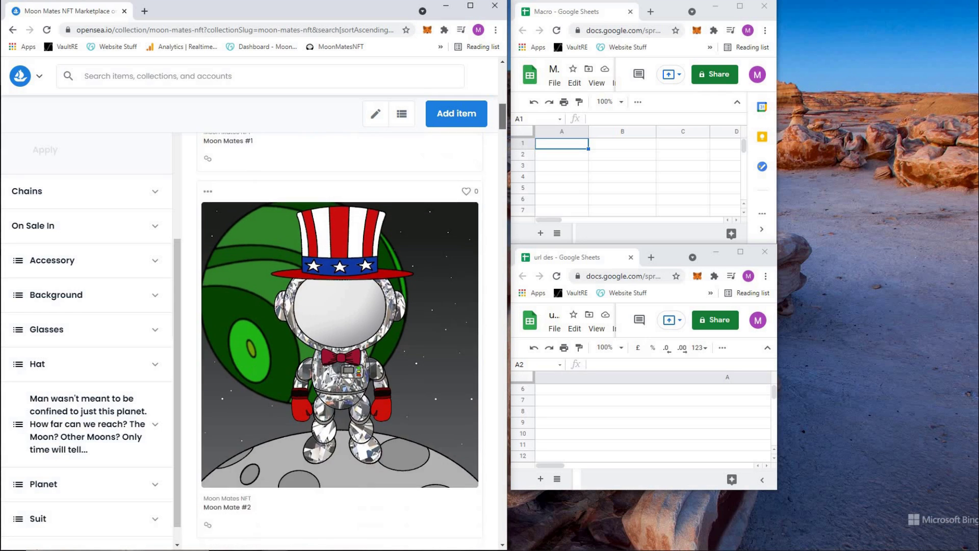
pyautogui.scroll(-2, 342, 337)
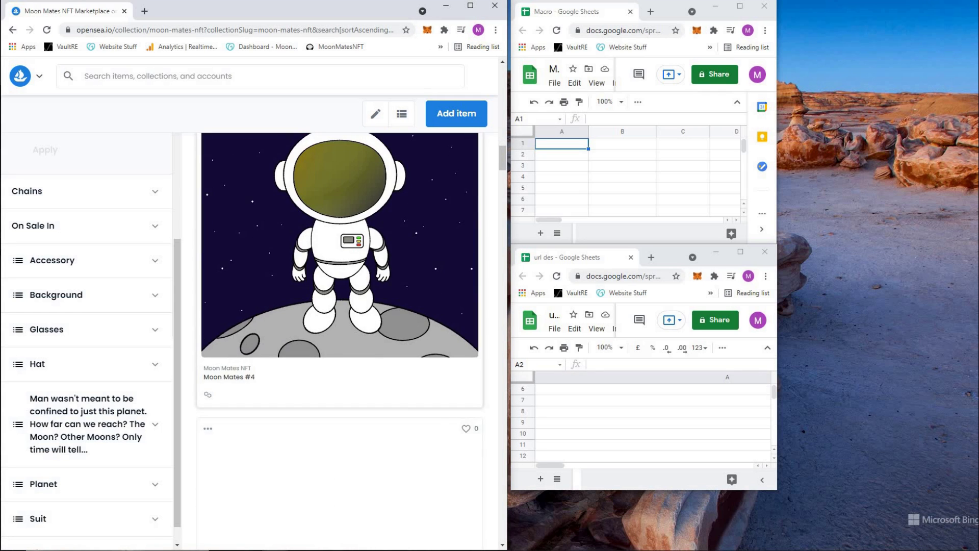
pyautogui.scroll(15, 341, 337)
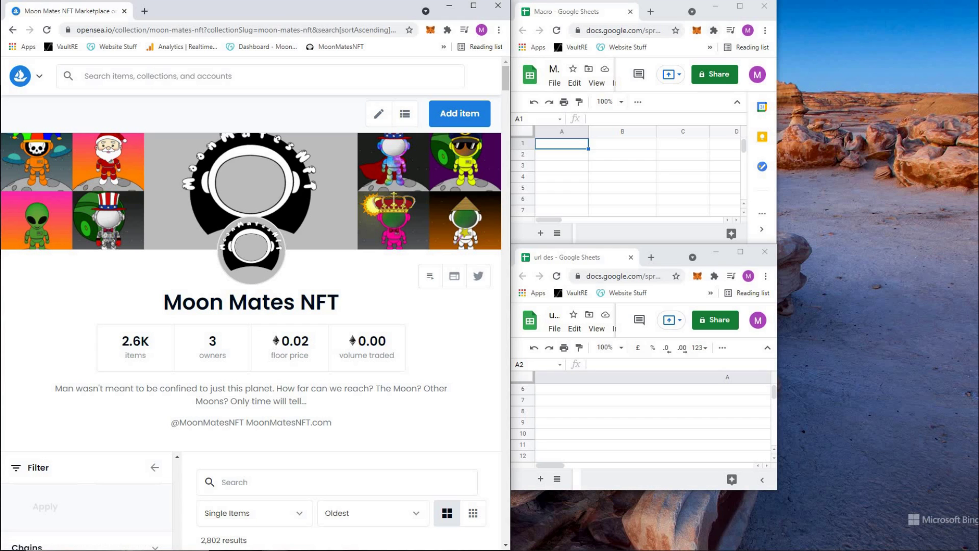
# - Start creating a new item in the Moon Mates NFT collection and open the file browser for its media
pyautogui.hotkey('alt', 'Tab')
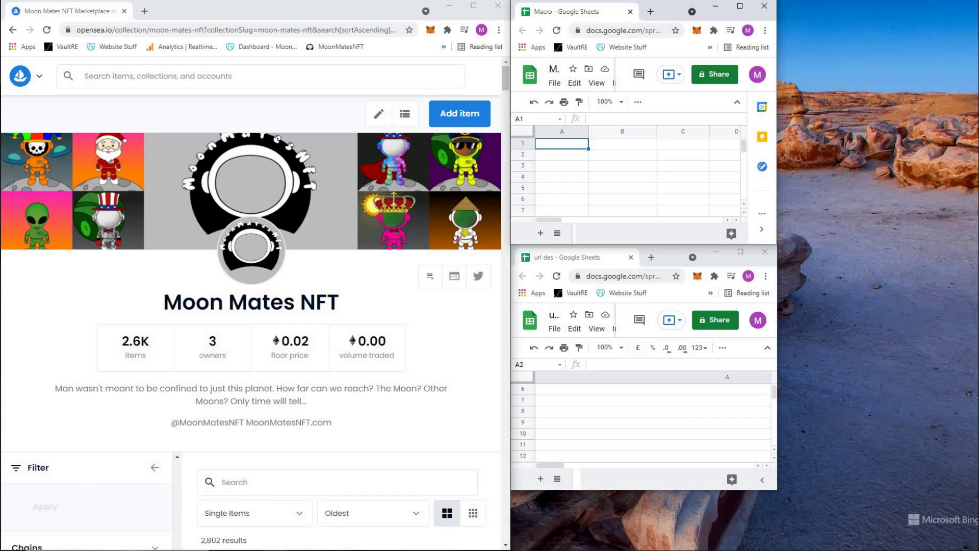
pyautogui.click(459, 113)
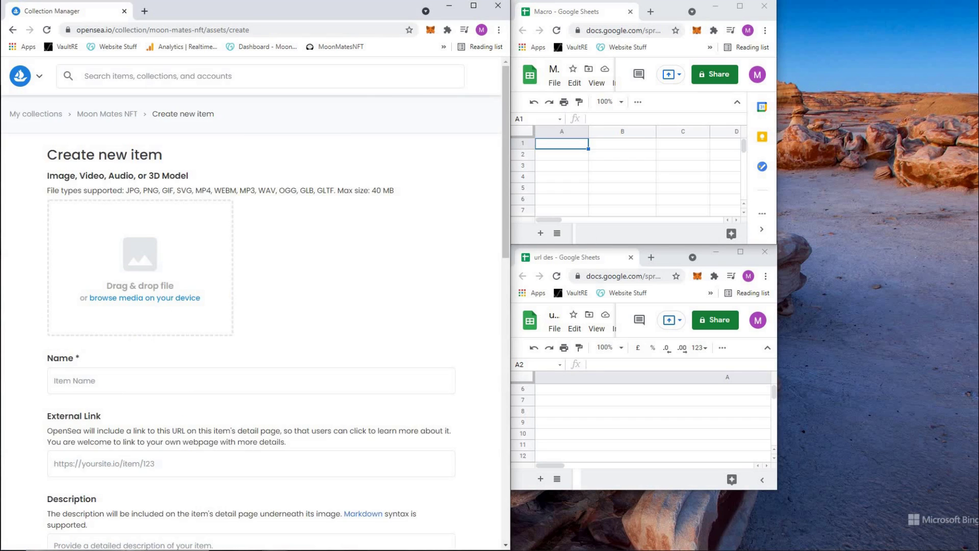
pyautogui.hotkey('alt', 'Tab')
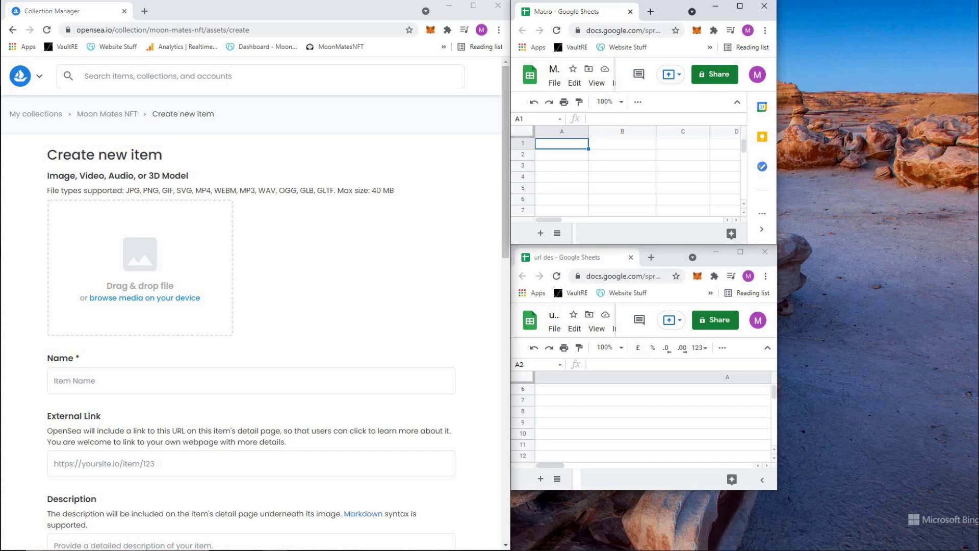
pyautogui.click(145, 297)
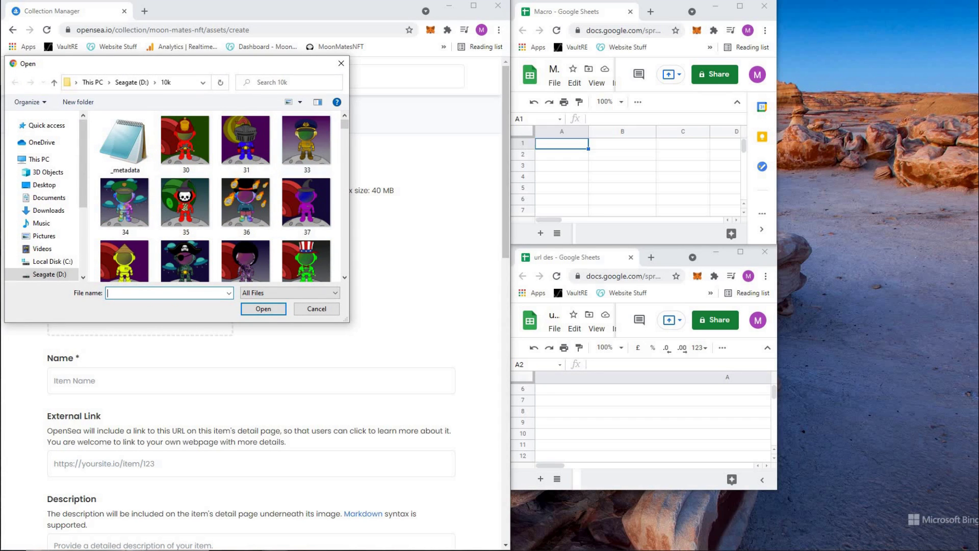
pyautogui.moveTo(345, 124)
pyautogui.mouseDown()
pyautogui.moveTo(344, 268)
pyautogui.moveTo(345, 124)
pyautogui.mouseUp()
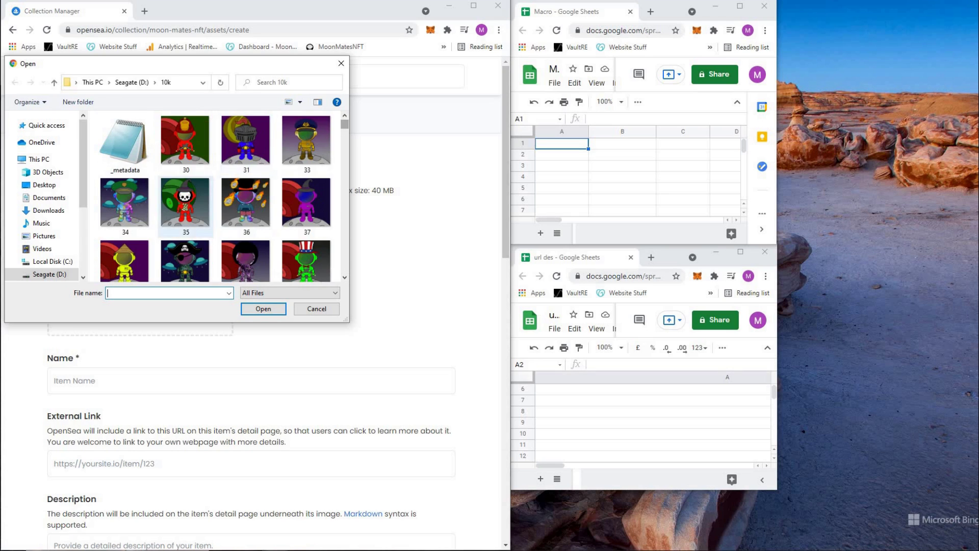
# - Switch to the Macro spreadsheet and enter the headers File Name in A1 and NFT Name in B1
pyautogui.hotkey('alt', 'Tab')
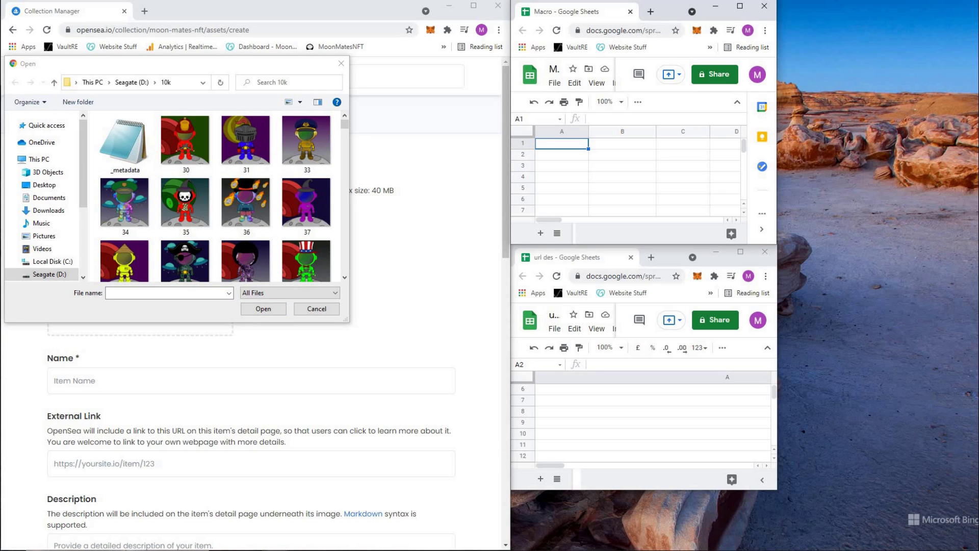
pyautogui.write('File Name')
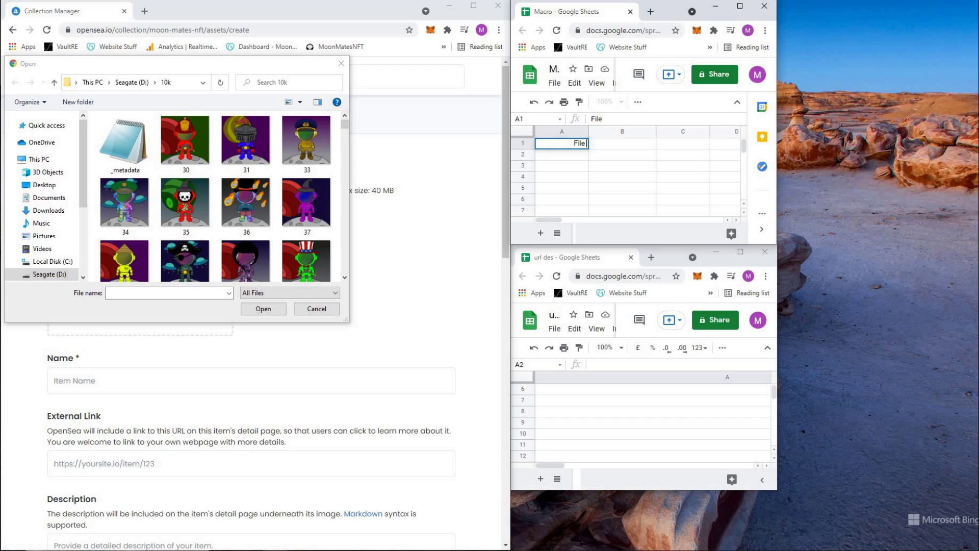
pyautogui.press('Tab')
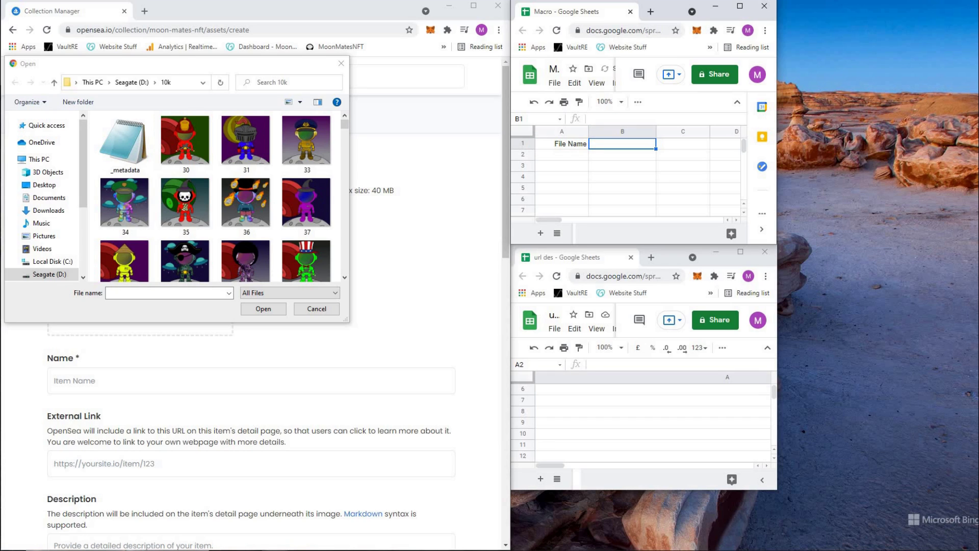
pyautogui.write('N')
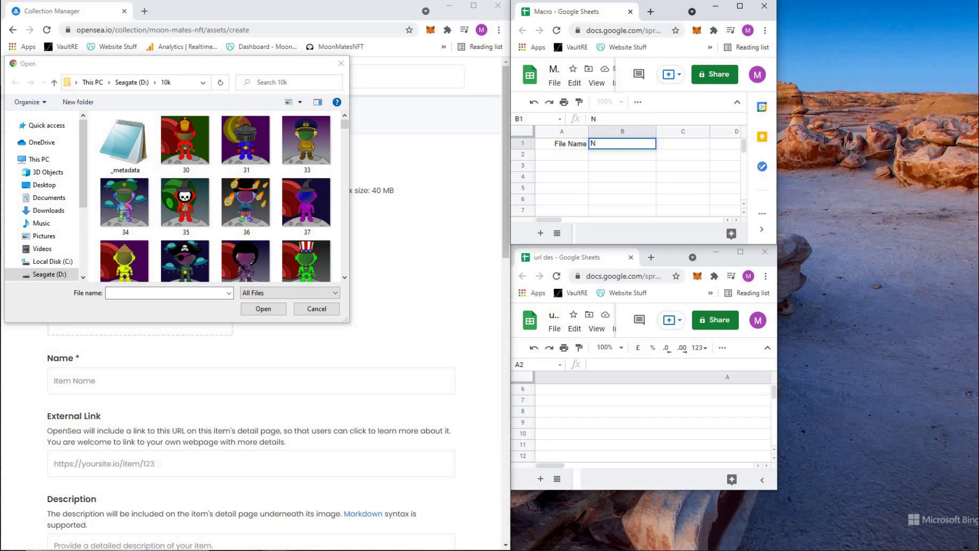
pyautogui.write('fFT Name')
pyautogui.press('Tab')
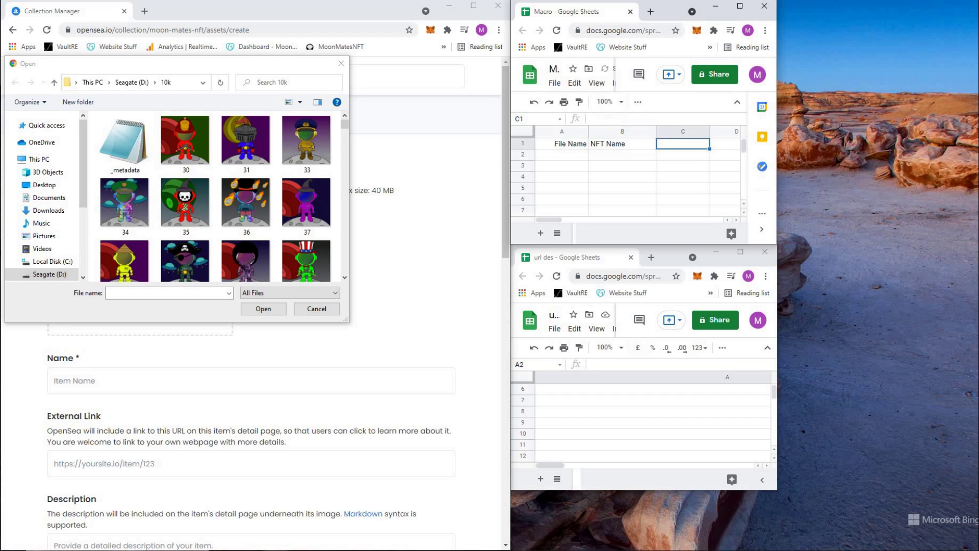
pyautogui.press('Return')
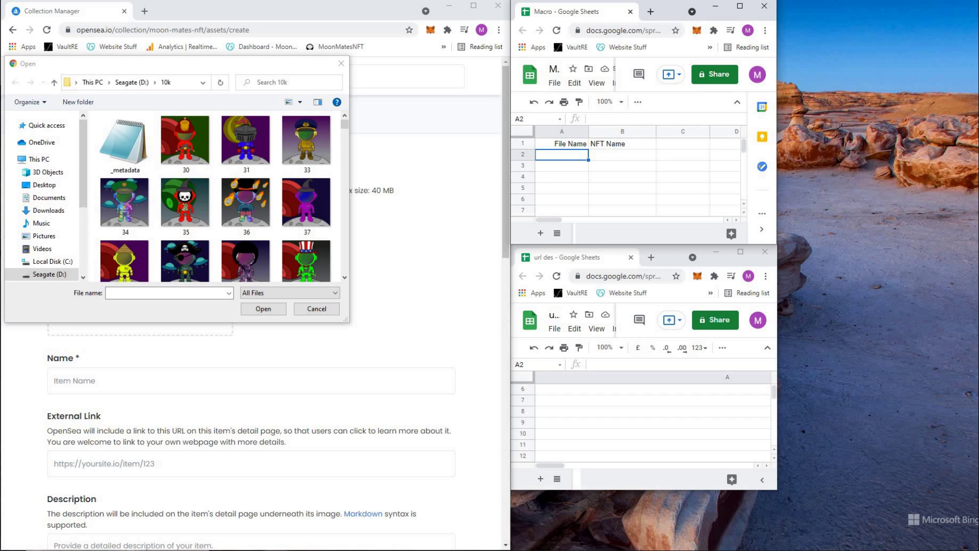
# - Enter file name 1 and NFT name Moon Mate #1 in row 2
pyautogui.write('11')
pyautogui.press('BackSpace')
pyautogui.press('Tab')
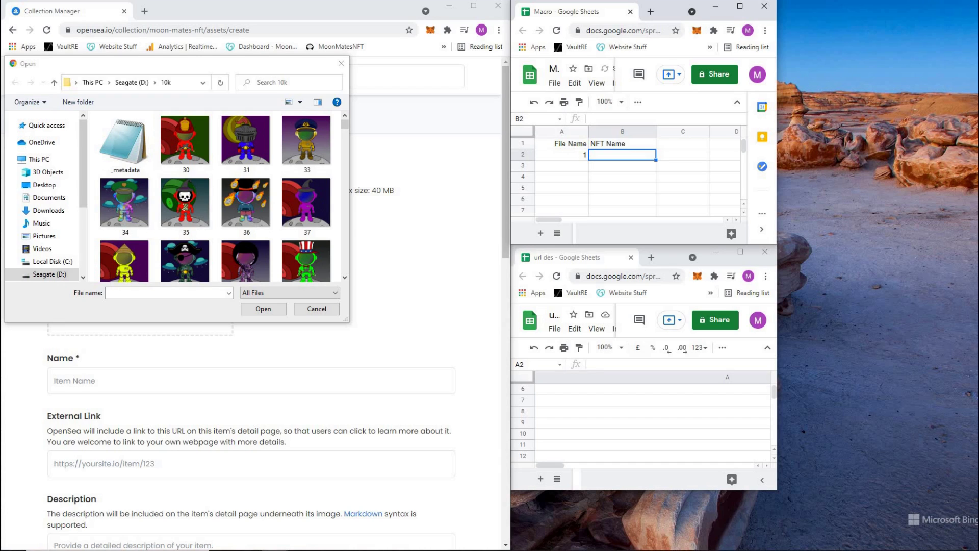
pyautogui.write('Moon Mate')
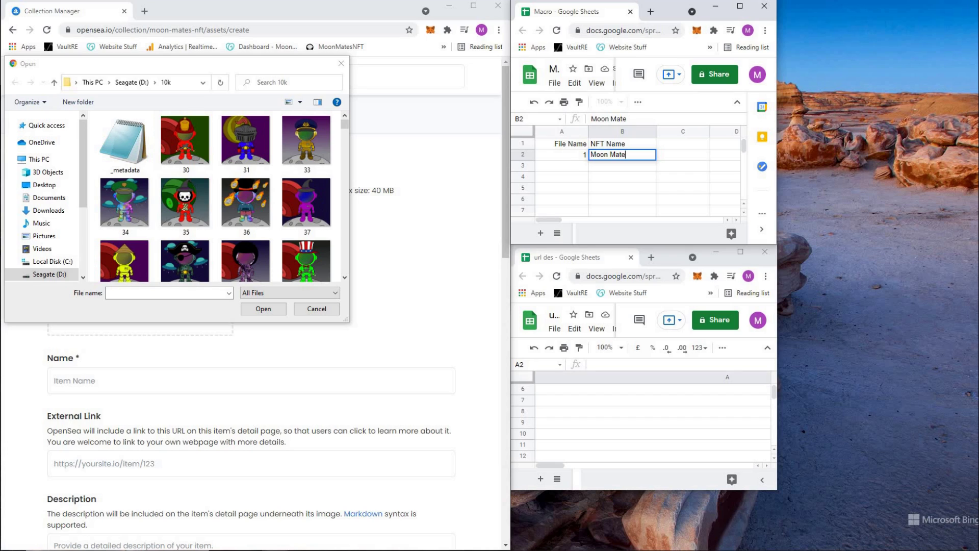
pyautogui.write(' #1')
pyautogui.press('Return')
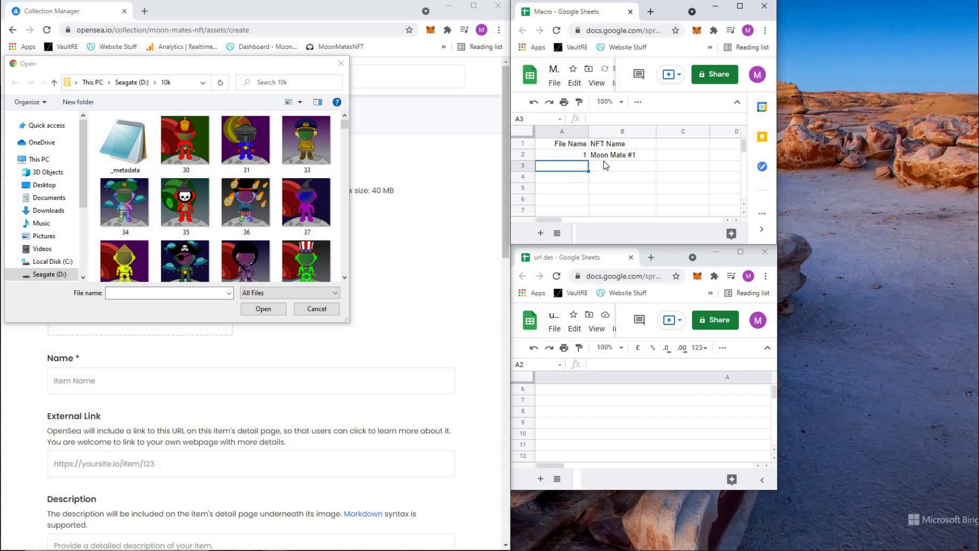
# - Enter 2 and Moon Mate #2 in row 3, and extend both series down to 6 and Moon Mate #6 in row 7
pyautogui.write('2')
pyautogui.press('Tab')
pyautogui.write('Moon Mate #1')
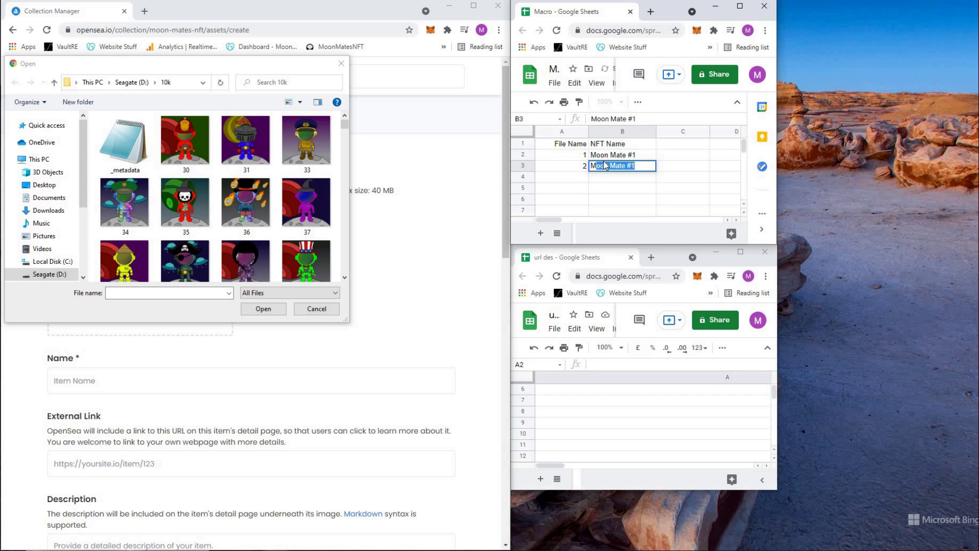
pyautogui.press('Tab')
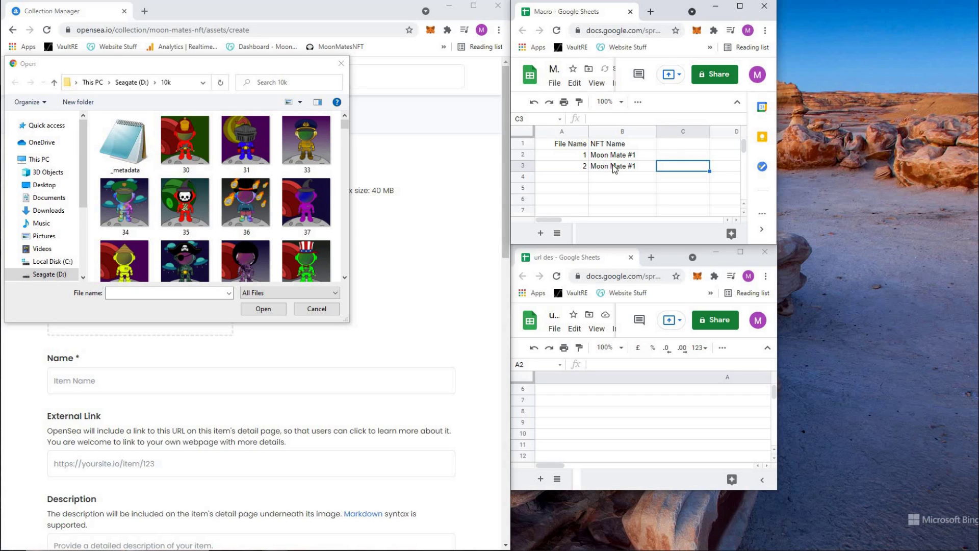
pyautogui.doubleClick(643, 166)
pyautogui.press('BackSpace')
pyautogui.write('2')
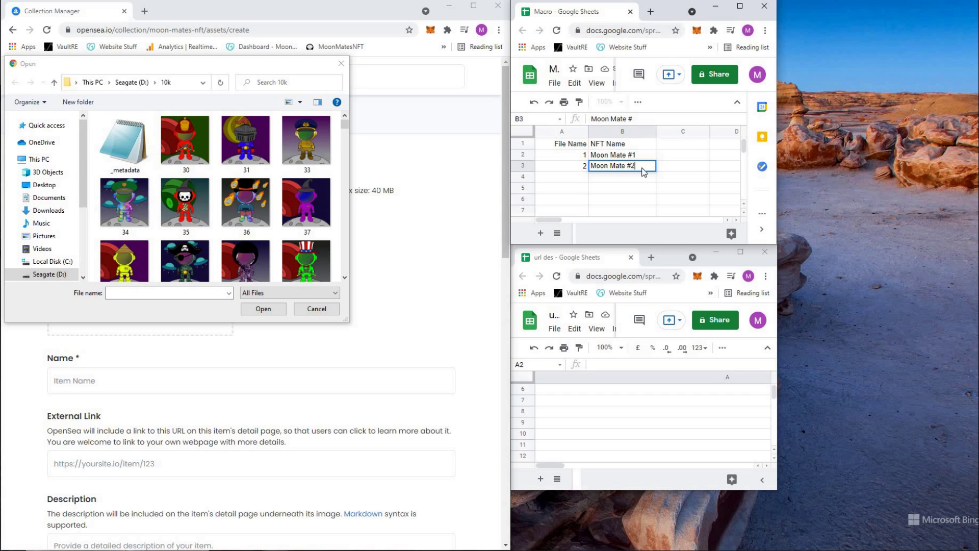
pyautogui.press('Return')
pyautogui.moveTo(555, 157); pyautogui.dragTo(652, 209)
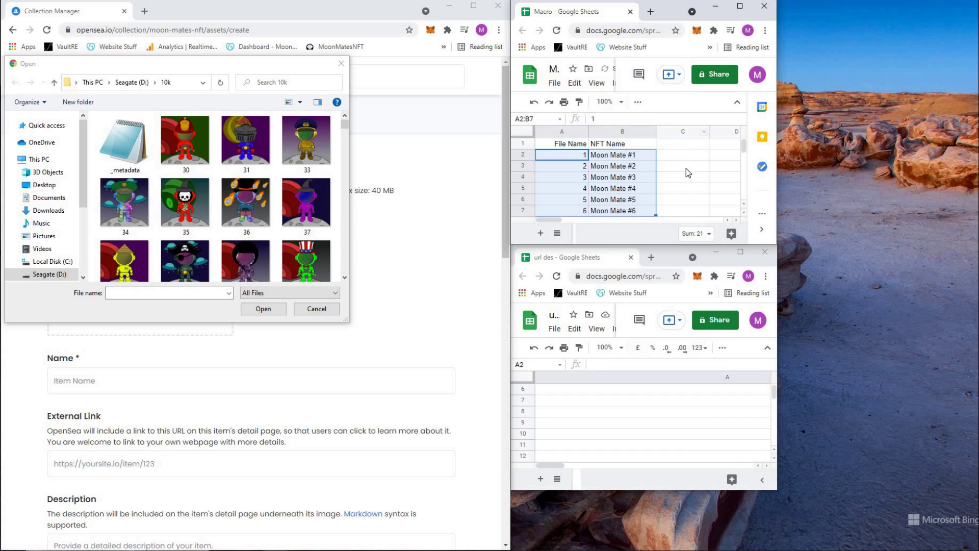
pyautogui.click(683, 166)
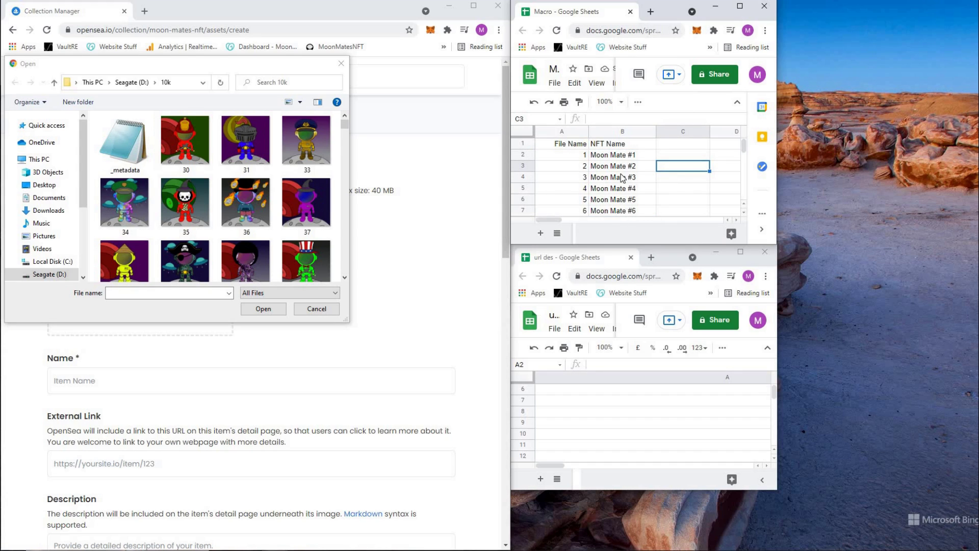
pyautogui.click(330, 311)
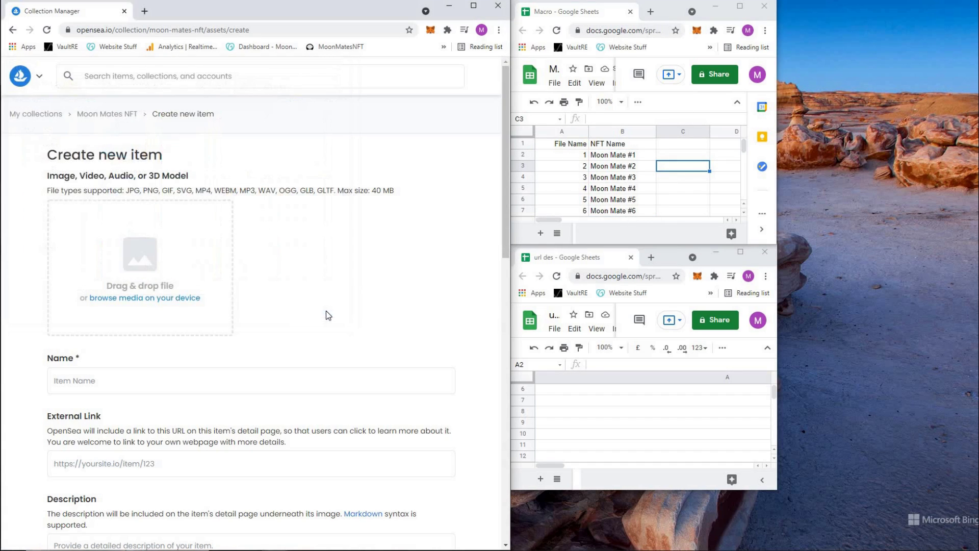
pyautogui.click(573, 155)
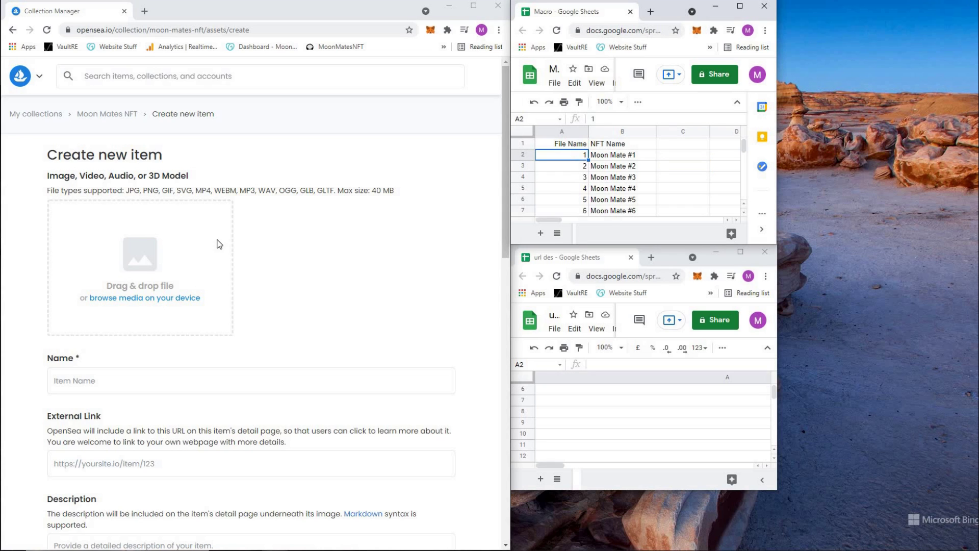
pyautogui.click(140, 280)
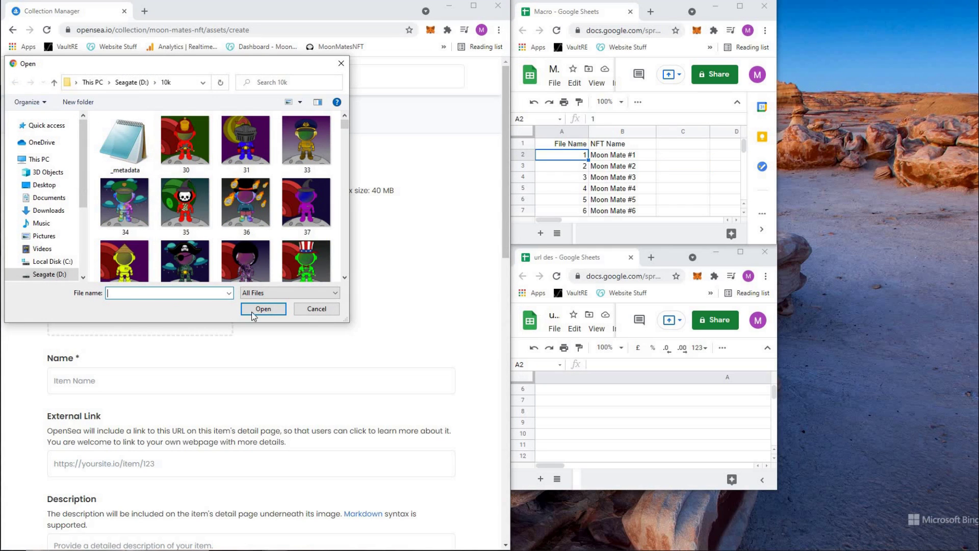
pyautogui.click(317, 309)
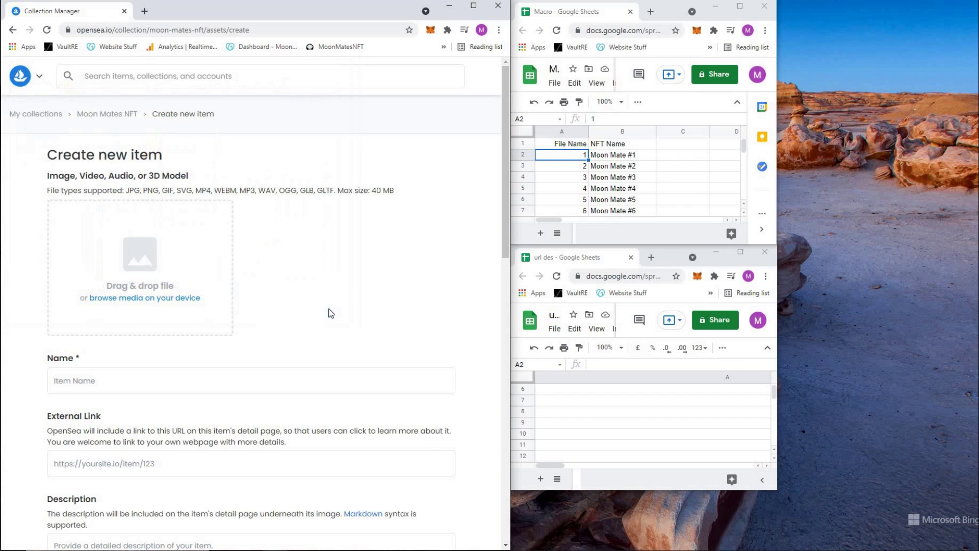
# - Match the NFT name, website URL and description cells to the new item's Name, External Link and Description fields
pyautogui.click(606, 156)
pyautogui.click(90, 377)
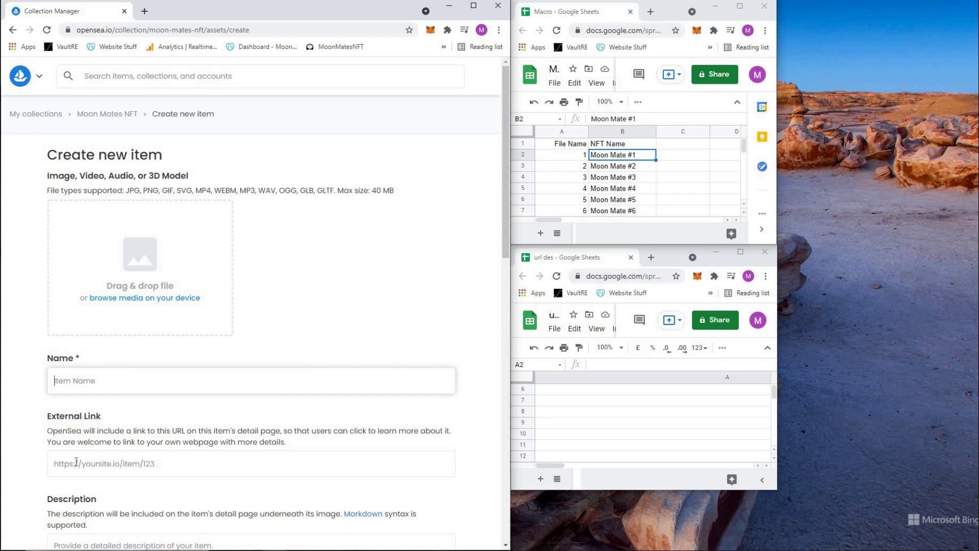
pyautogui.click(122, 465)
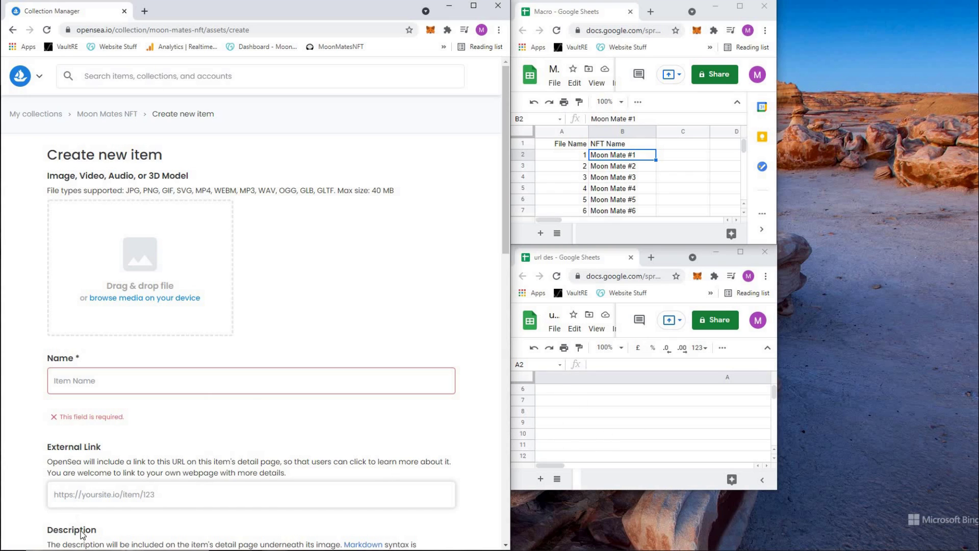
pyautogui.scroll(-1, 150, 526)
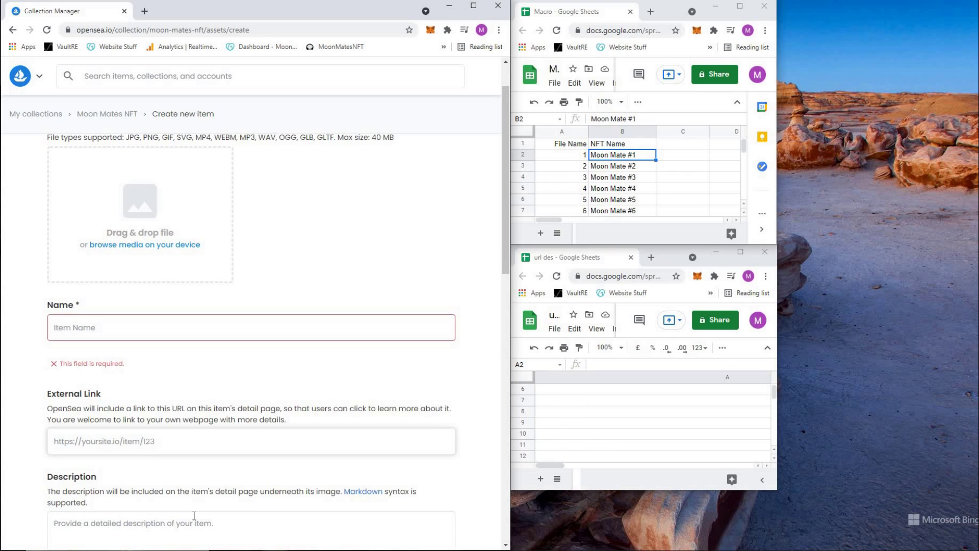
pyautogui.click(760, 382)
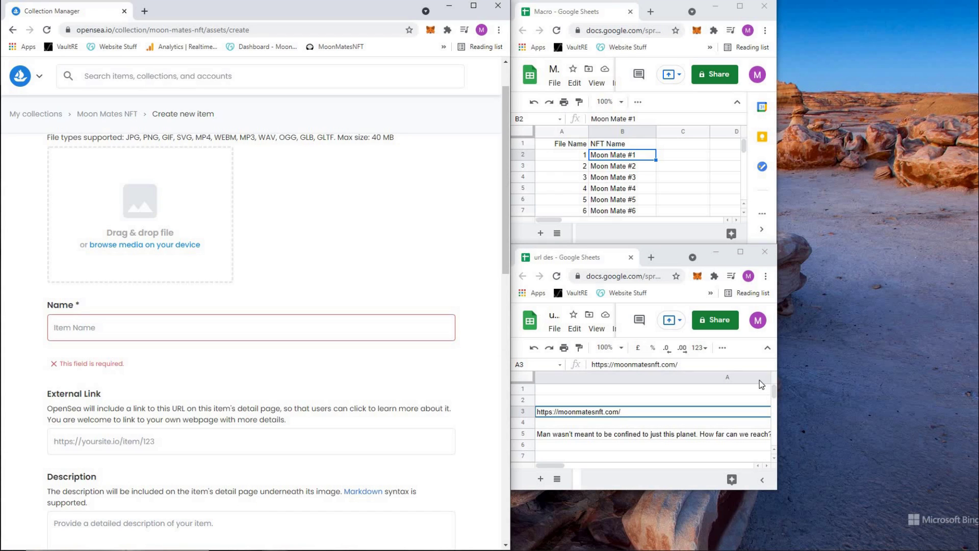
pyautogui.click(563, 410)
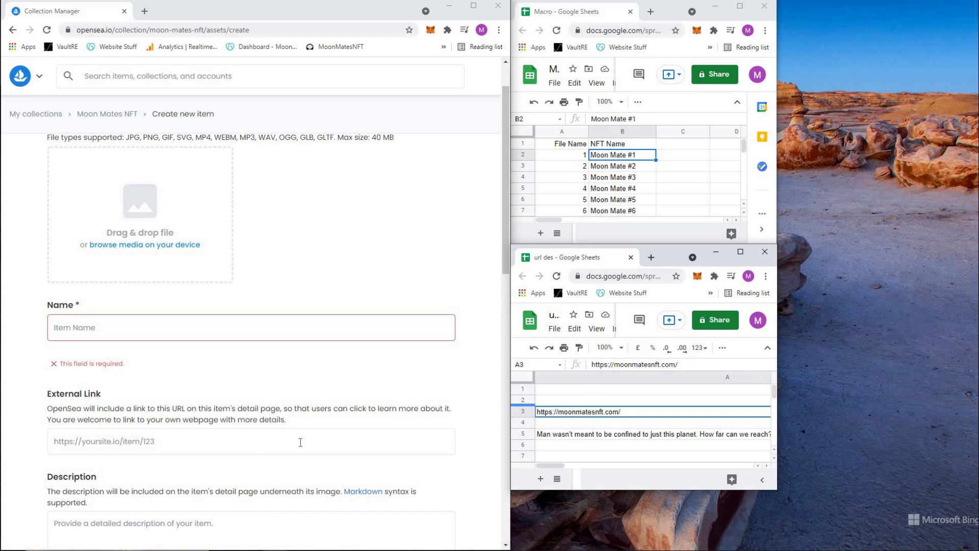
pyautogui.click(232, 449)
pyautogui.click(618, 435)
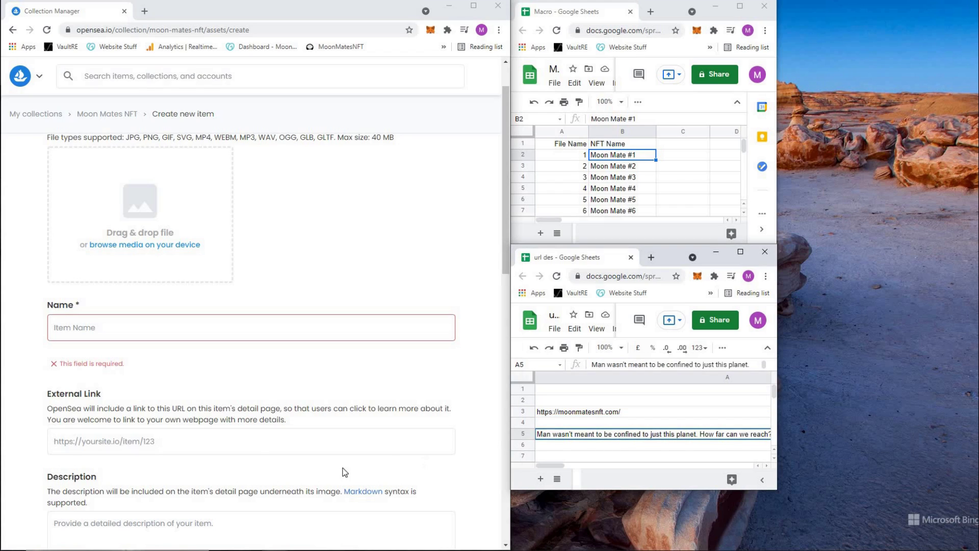
pyautogui.click(147, 517)
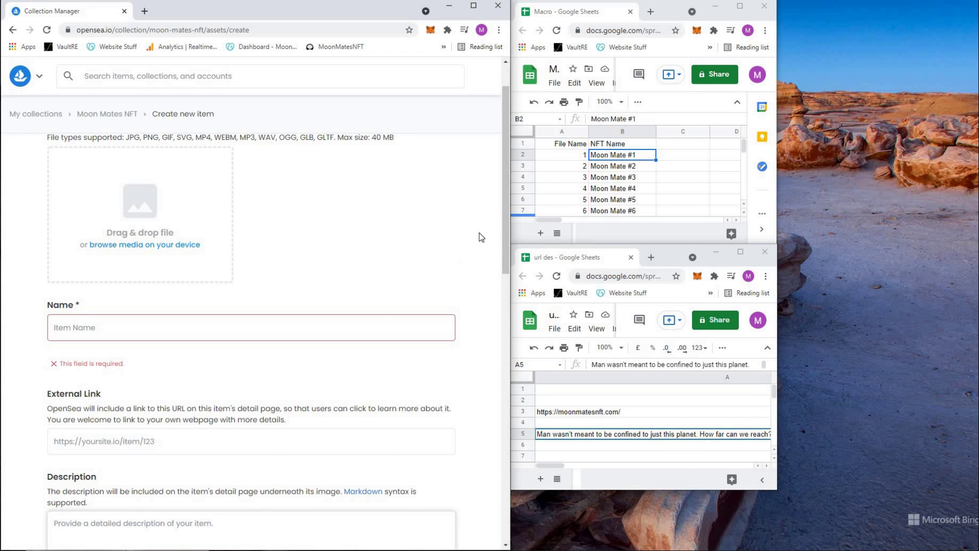
# - Examine the remaining settings of the new item form, including Supply and Blockchain
pyautogui.moveTo(506, 202); pyautogui.dragTo(505, 468)
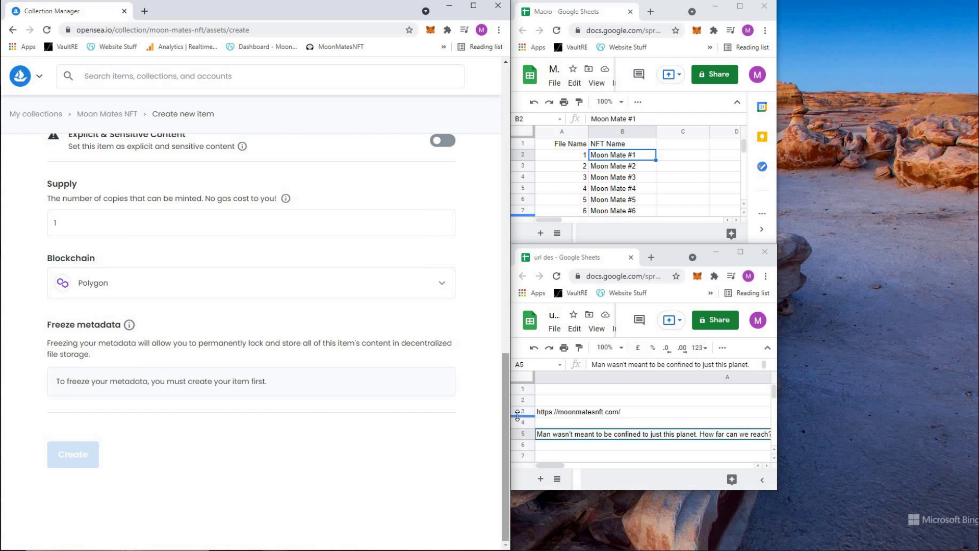
pyautogui.scroll(1, 306, 367)
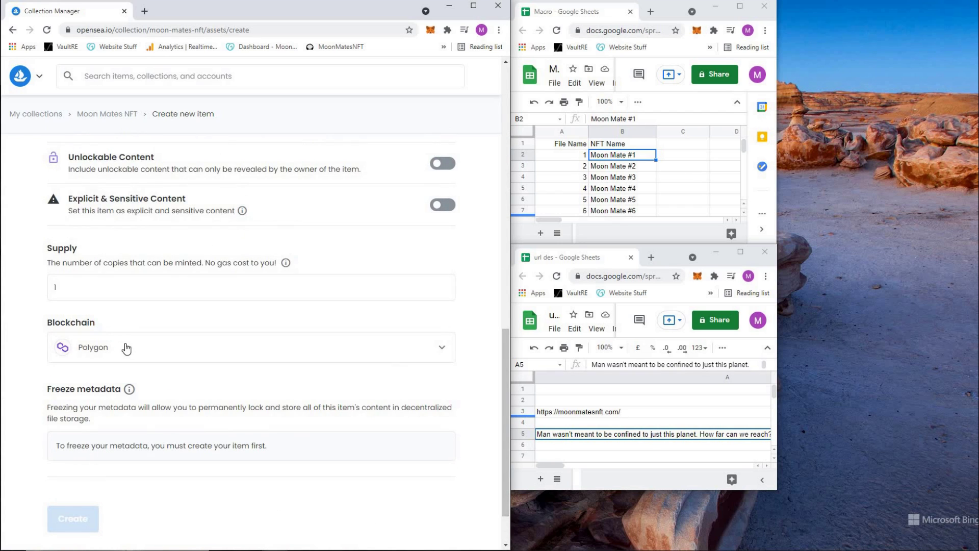
pyautogui.moveTo(504, 386); pyautogui.dragTo(507, 380)
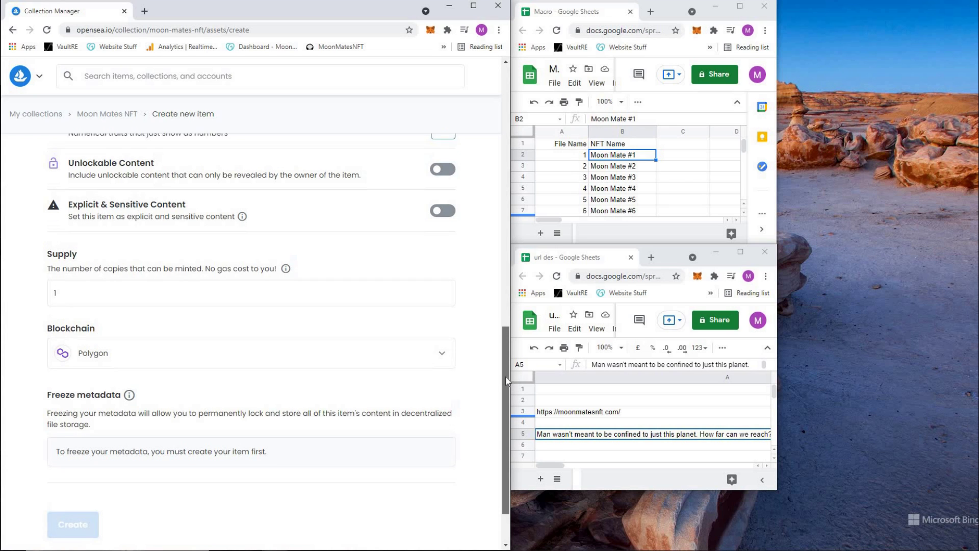
pyautogui.scroll(10, 506, 381)
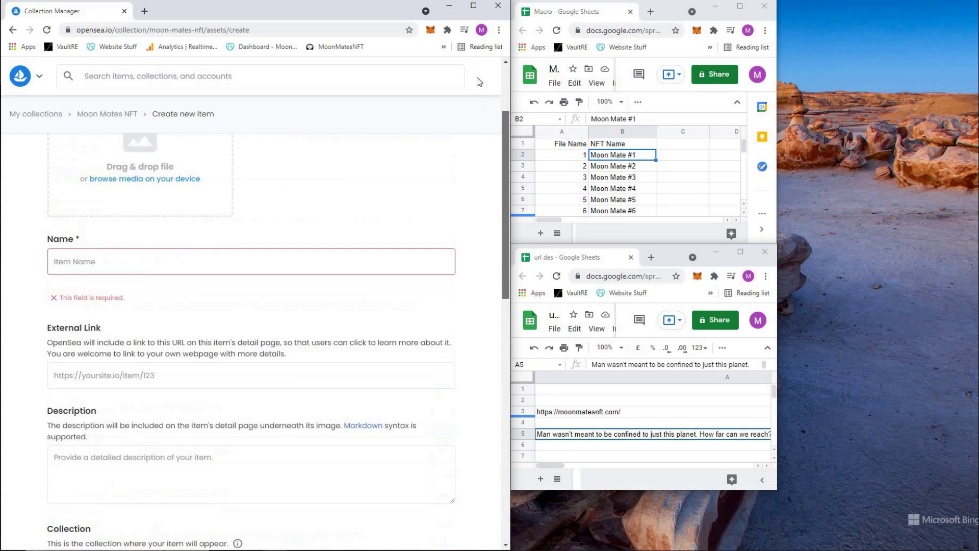
pyautogui.scroll(2, 479, 81)
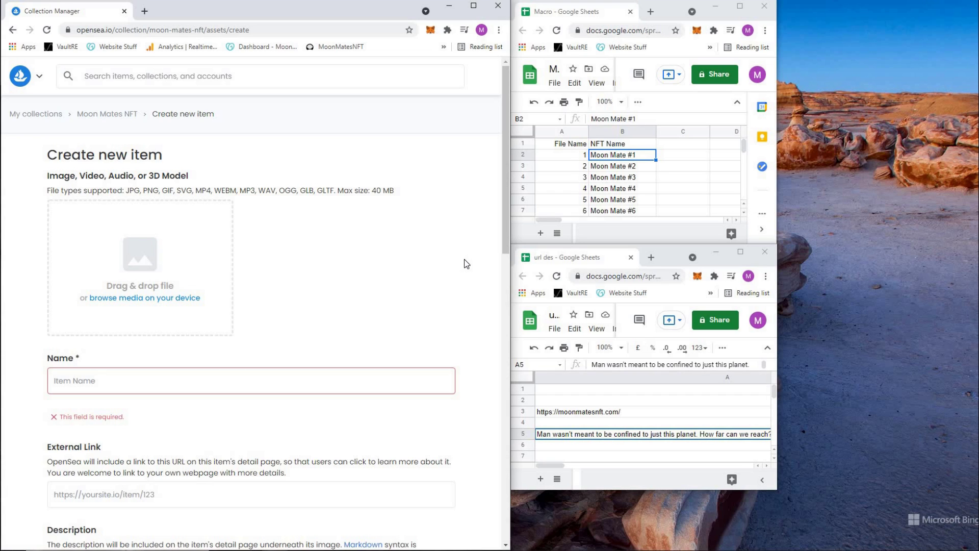
pyautogui.scroll(-1, 499, 347)
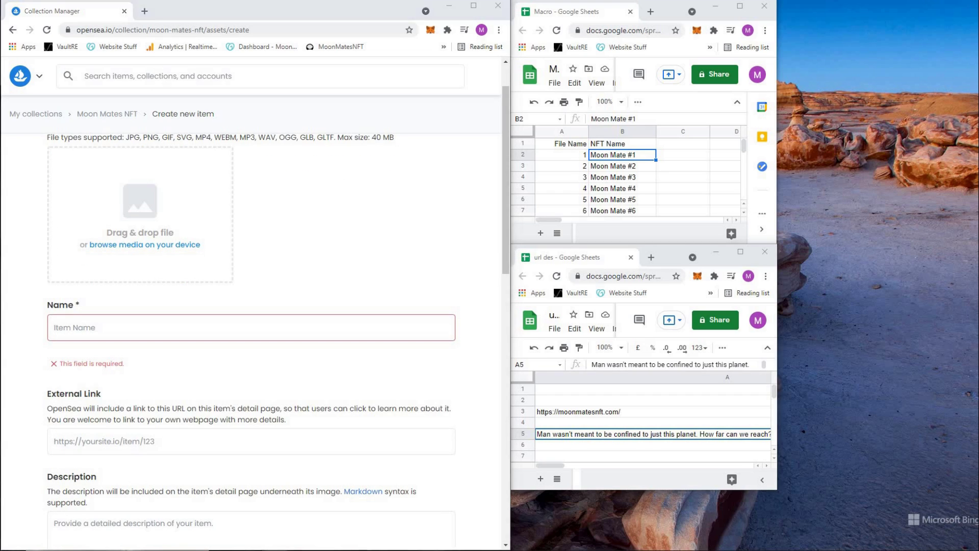
# - Switch to Mini Mouse Macro and record a test macro of several mouse actions and the keystrokes m, space, o and escape
pyautogui.hotkey('alt', 'Tab')
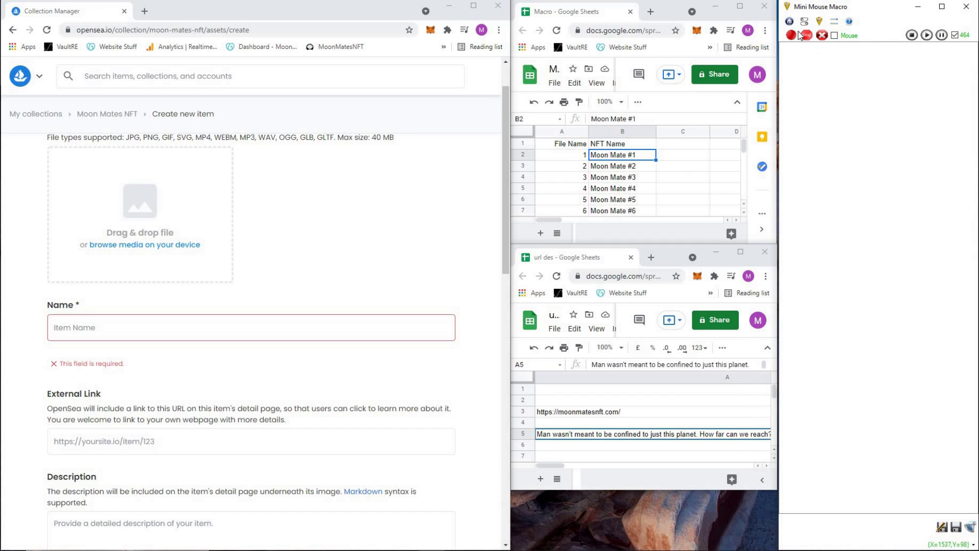
pyautogui.click(834, 170)
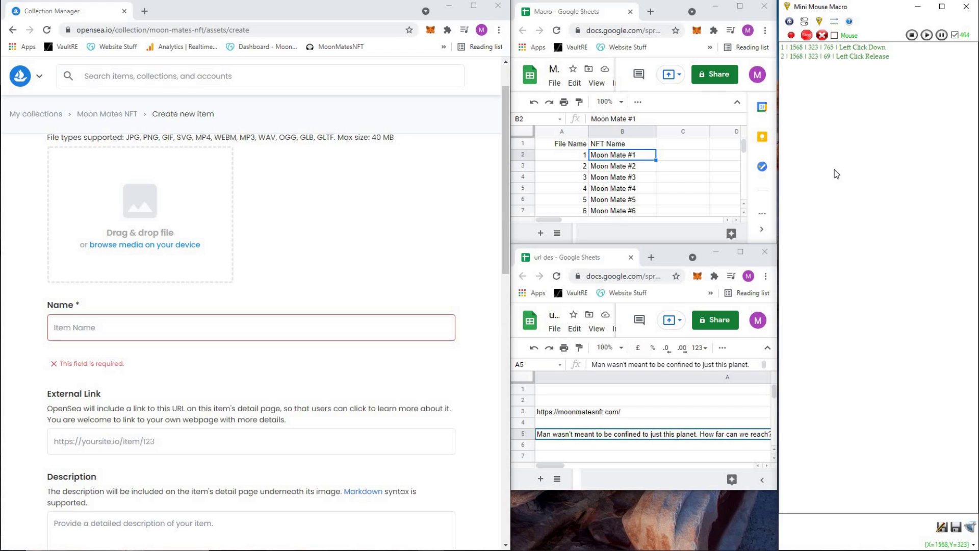
pyautogui.click(834, 170)
pyautogui.click(858, 180)
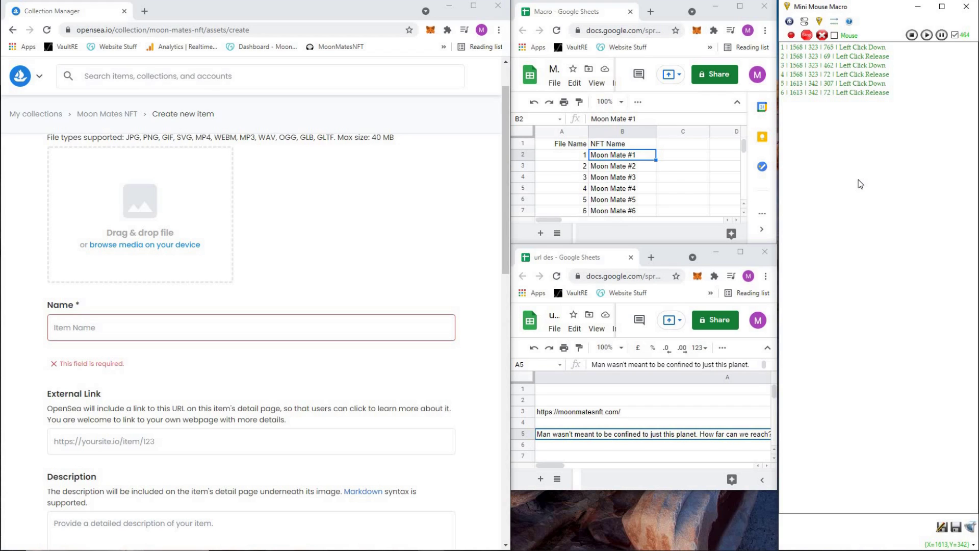
pyautogui.press('m')
pyautogui.press('space')
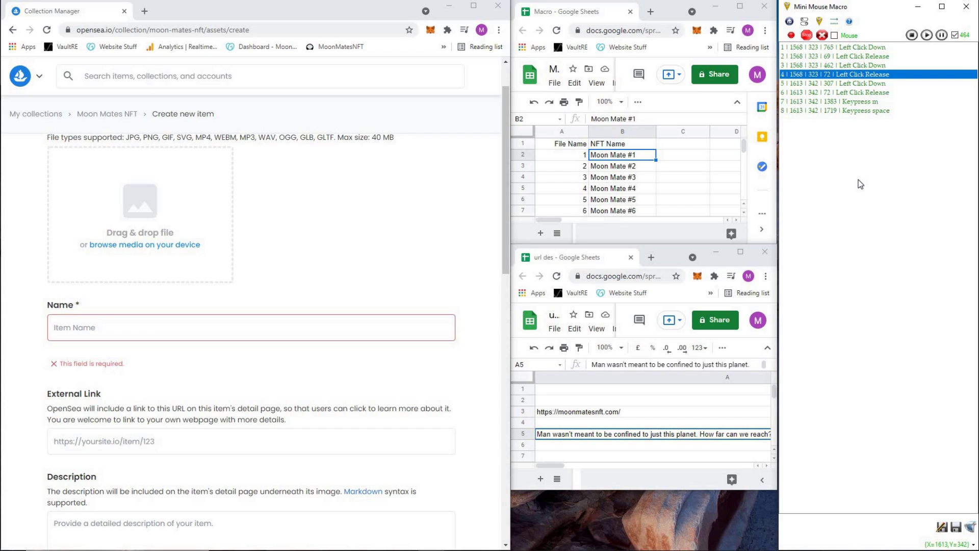
pyautogui.press('o')
pyautogui.press('Escape')
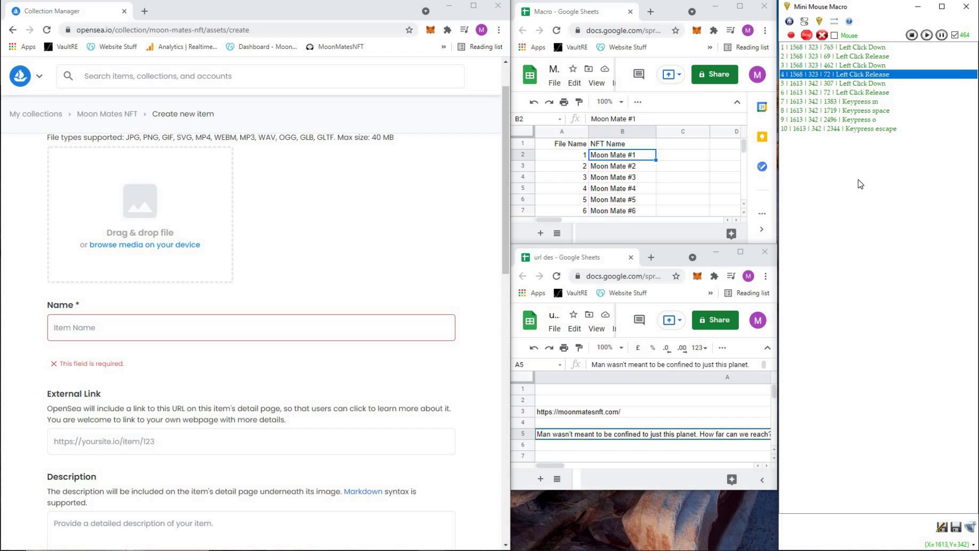
pyautogui.click(807, 36)
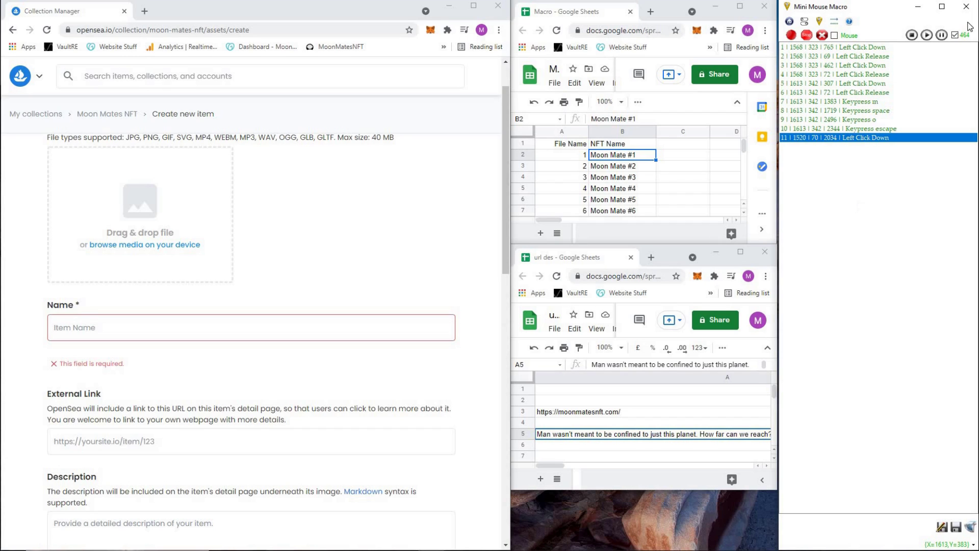
# - Set the macro's loop count to 1000
pyautogui.click(789, 21)
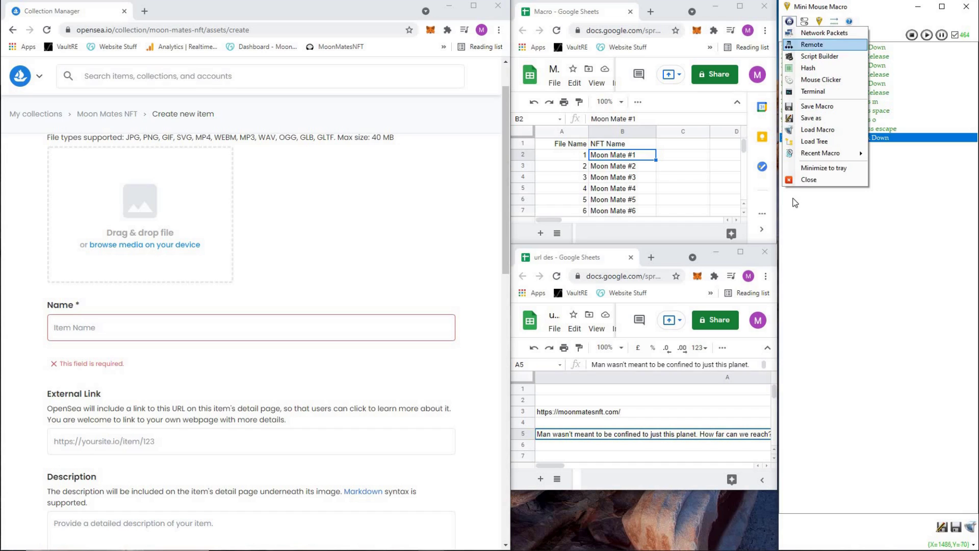
pyautogui.click(925, 219)
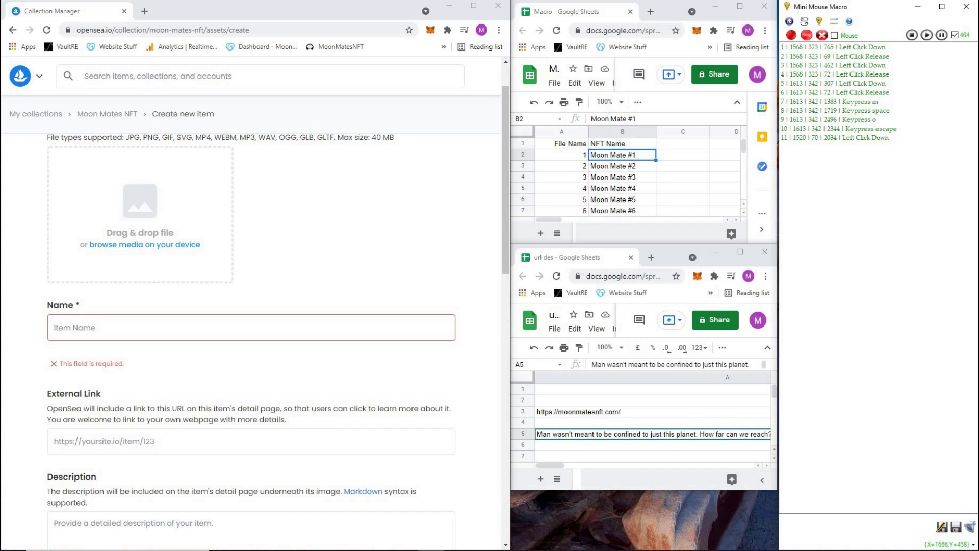
pyautogui.click(956, 35)
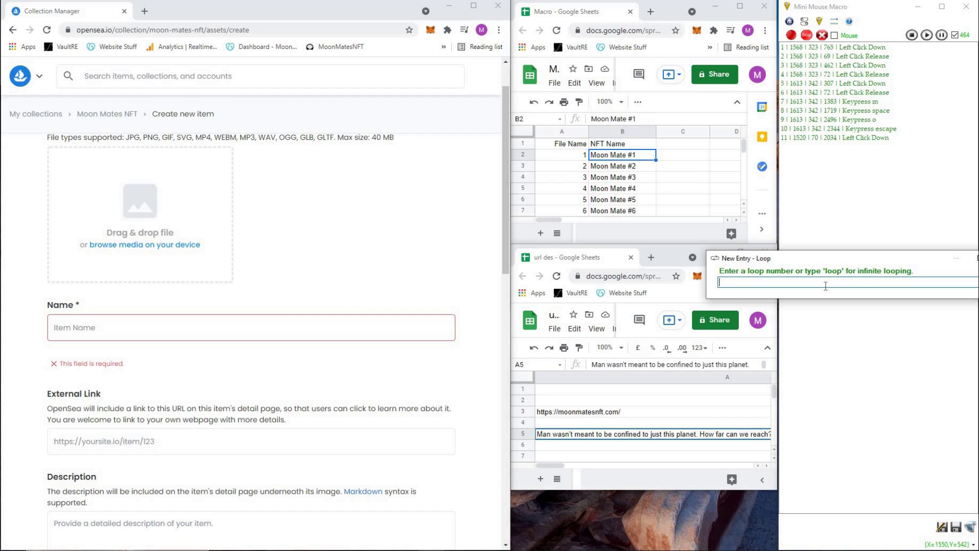
pyautogui.write('1000')
pyautogui.press('Return')
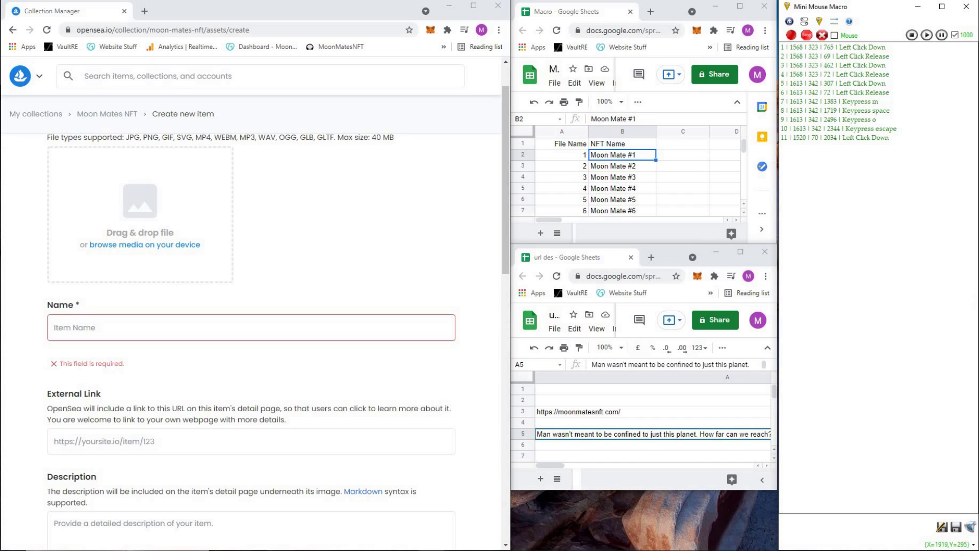
# - Turn off macro looping and clear the recorded macro list
pyautogui.click(955, 35)
pyautogui.click(822, 37)
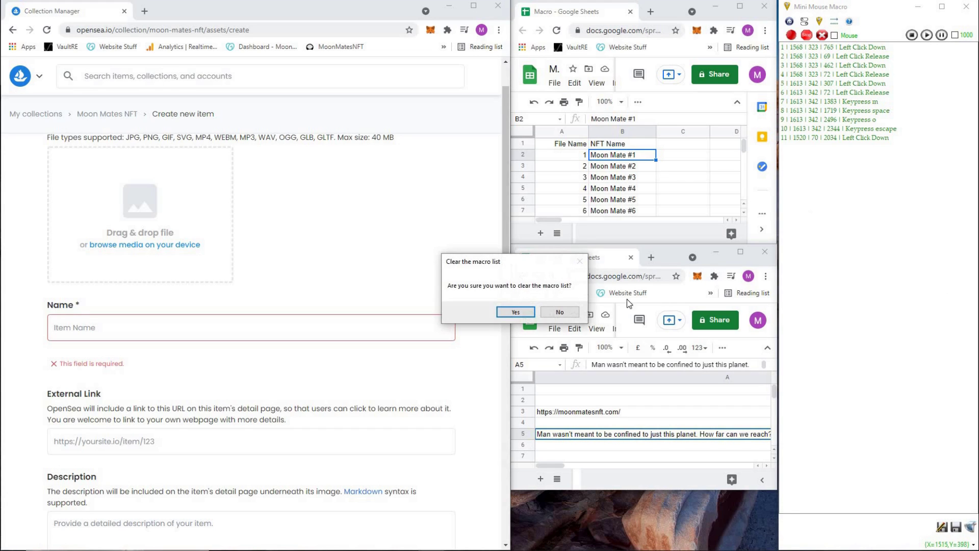
pyautogui.click(512, 314)
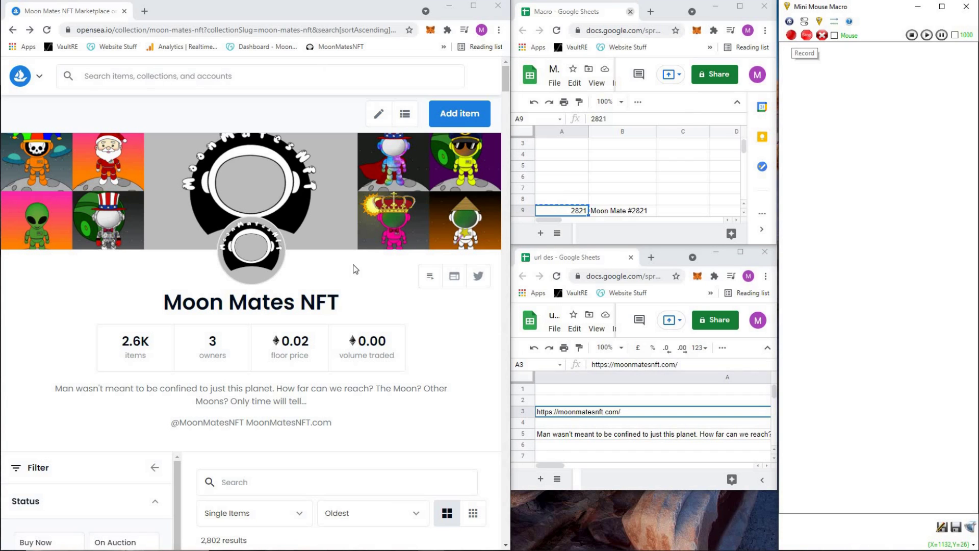
# - Start recording a macro and upload 2821.png as a new Moon Mates NFT item's media, using the file name copied from cell A9
pyautogui.click(790, 37)
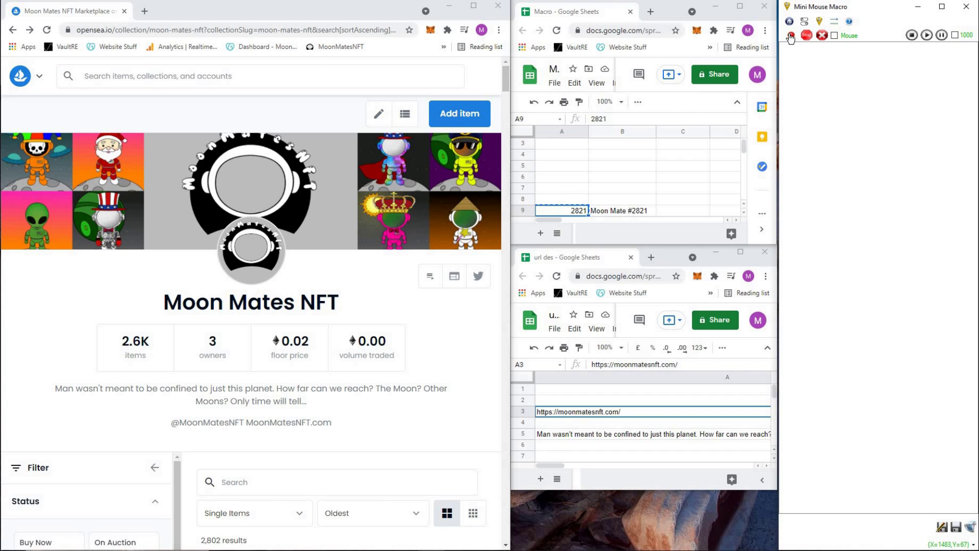
pyautogui.click(572, 214)
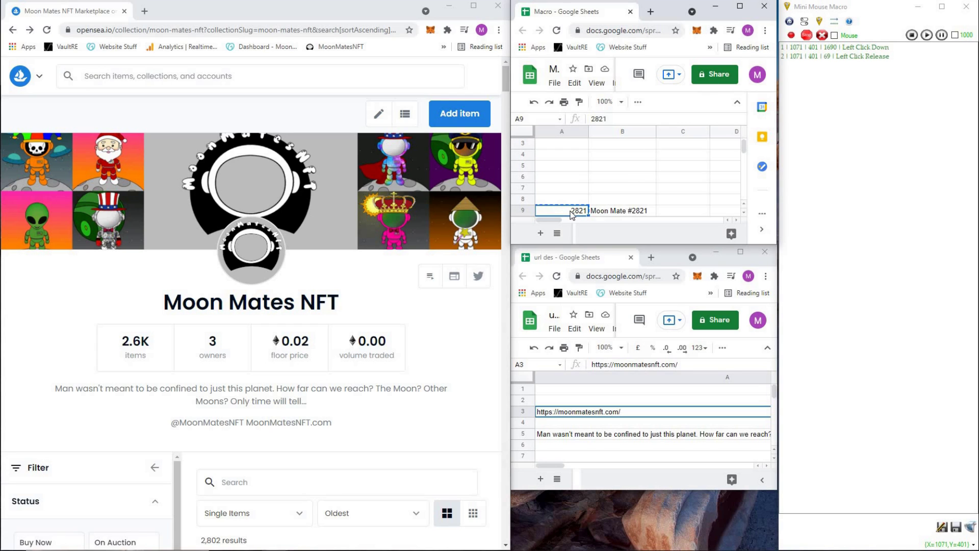
pyautogui.click(454, 117)
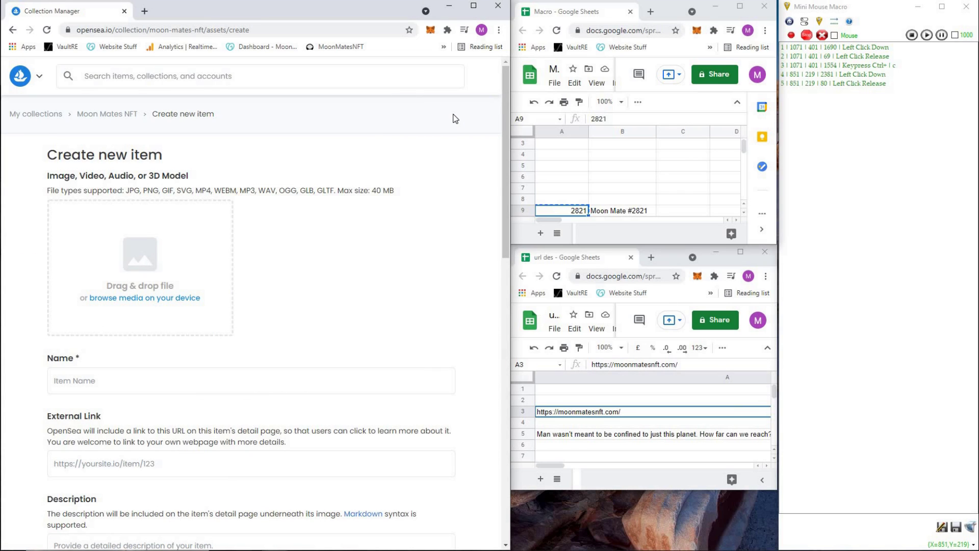
pyautogui.click(136, 301)
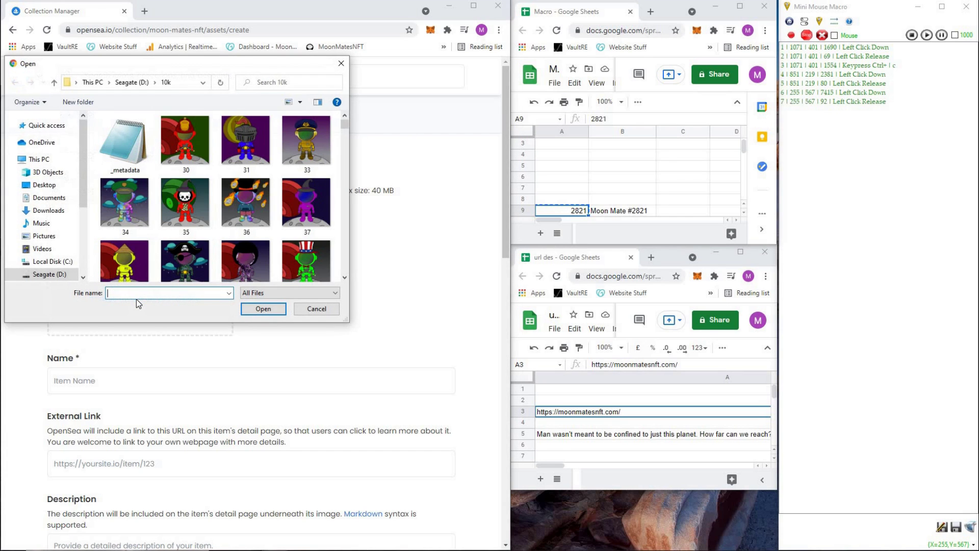
pyautogui.write('2821')
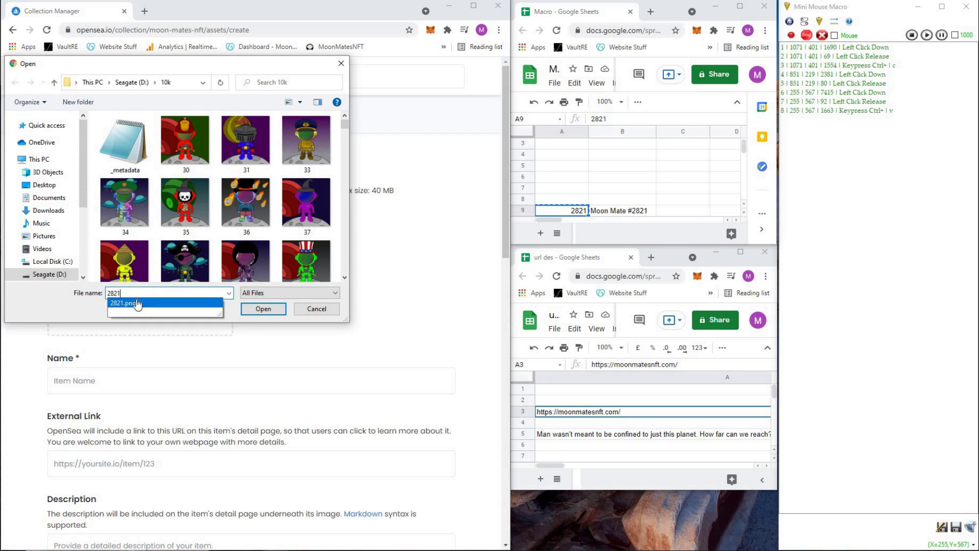
pyautogui.press('Return')
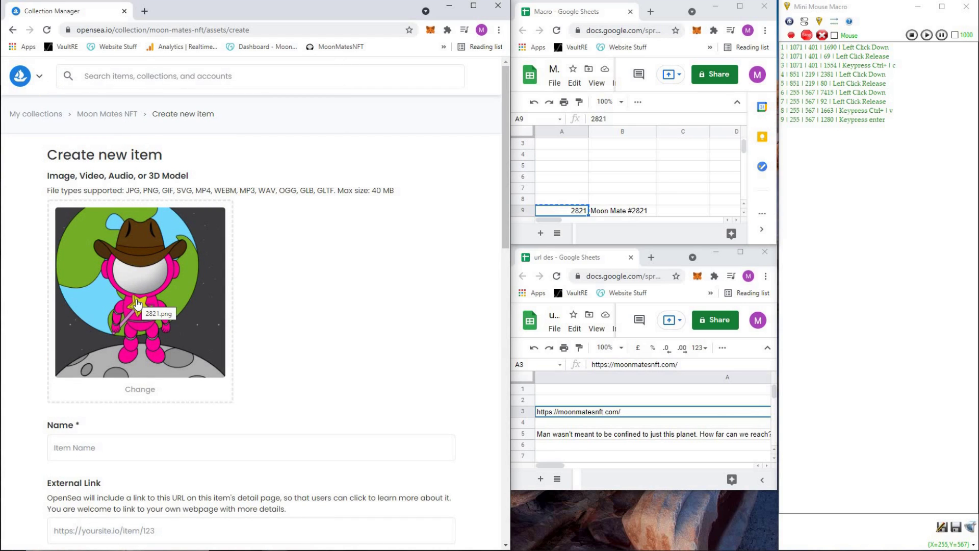
# - Copy Moon Mate #2821 from cell B9 into the item's Name field, moving the sheet selection down to B10 before pasting
pyautogui.click(617, 211)
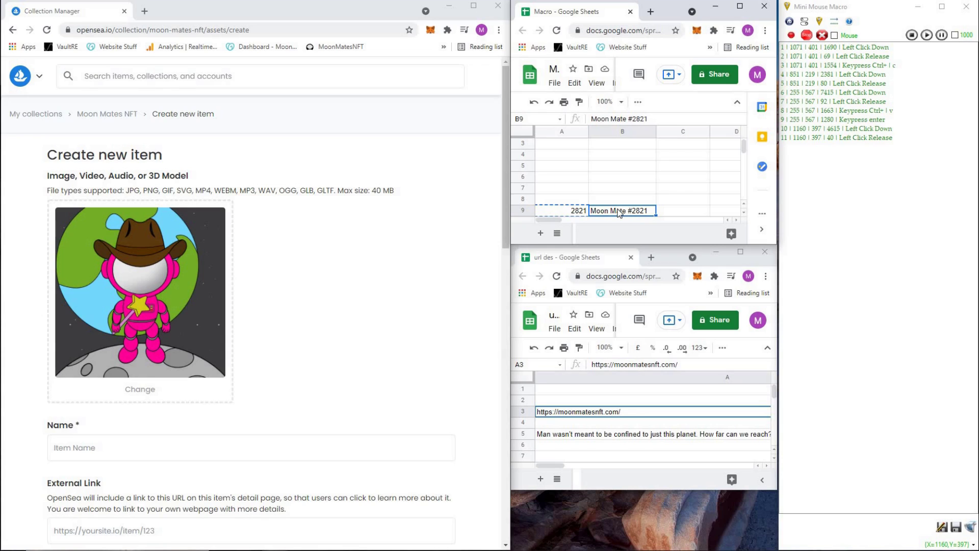
pyautogui.hotkey('ctrl', 'c')
pyautogui.press('Down')
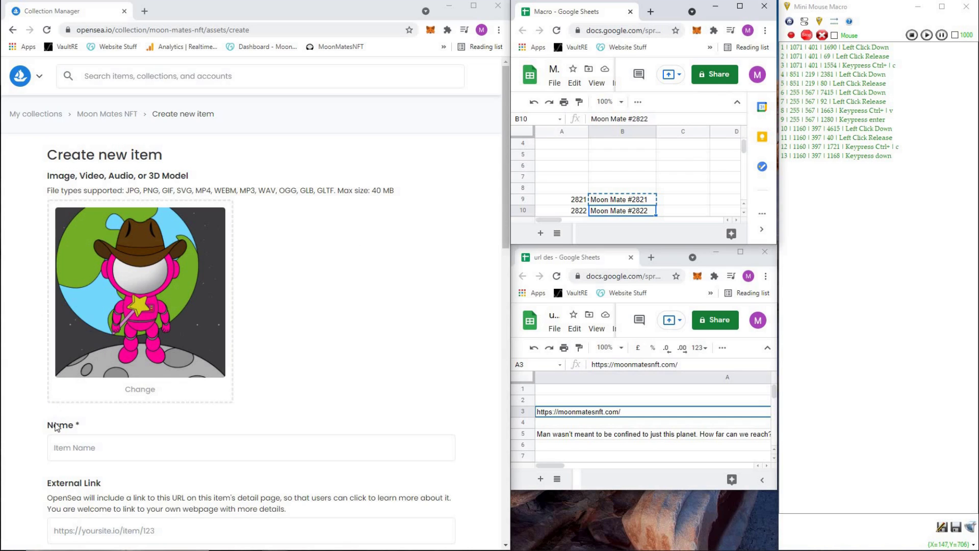
pyautogui.click(68, 447)
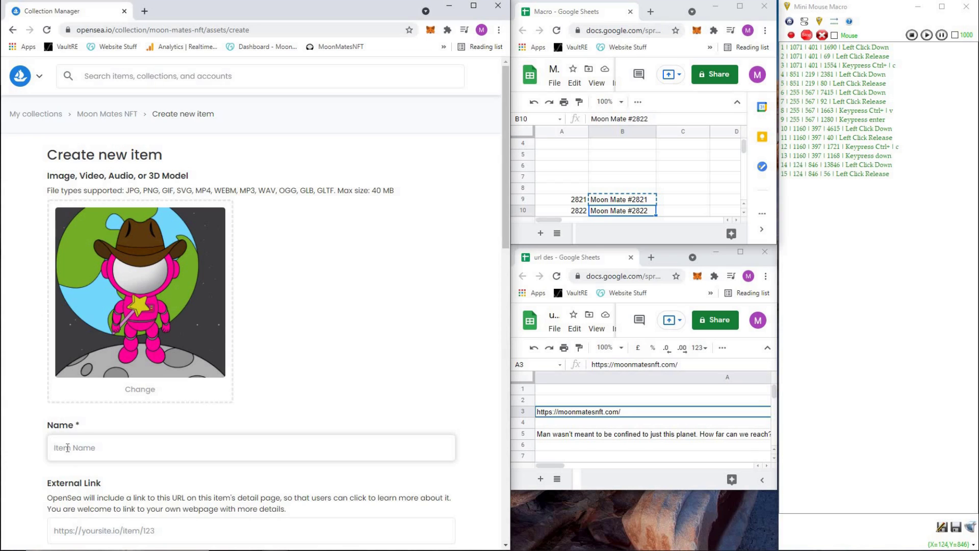
pyautogui.hotkey('ctrl', 'v')
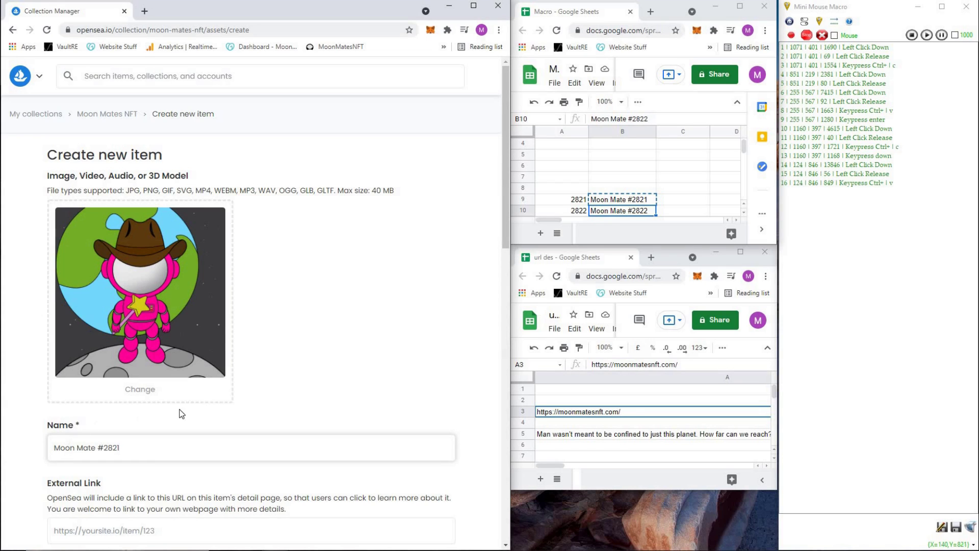
pyautogui.click(588, 414)
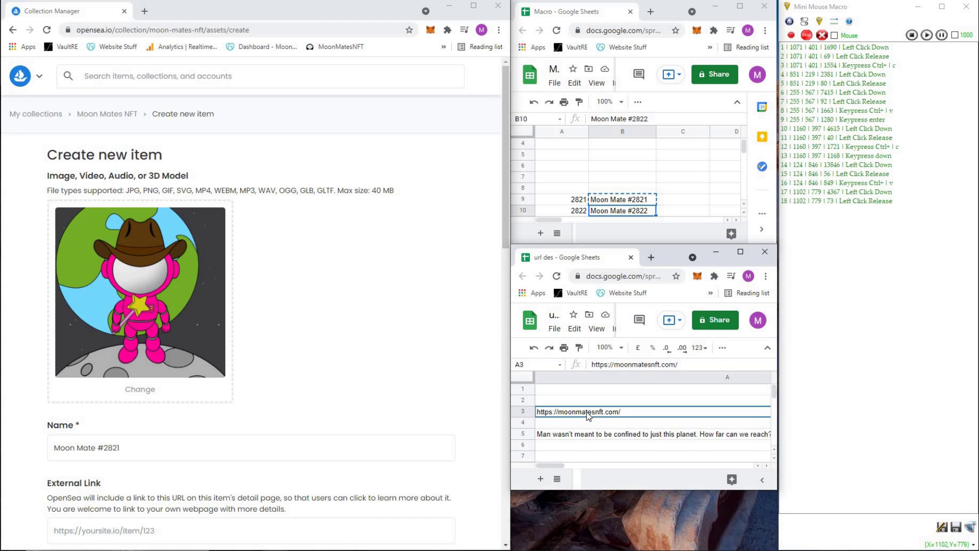
pyautogui.hotkey('ctrl', 'c')
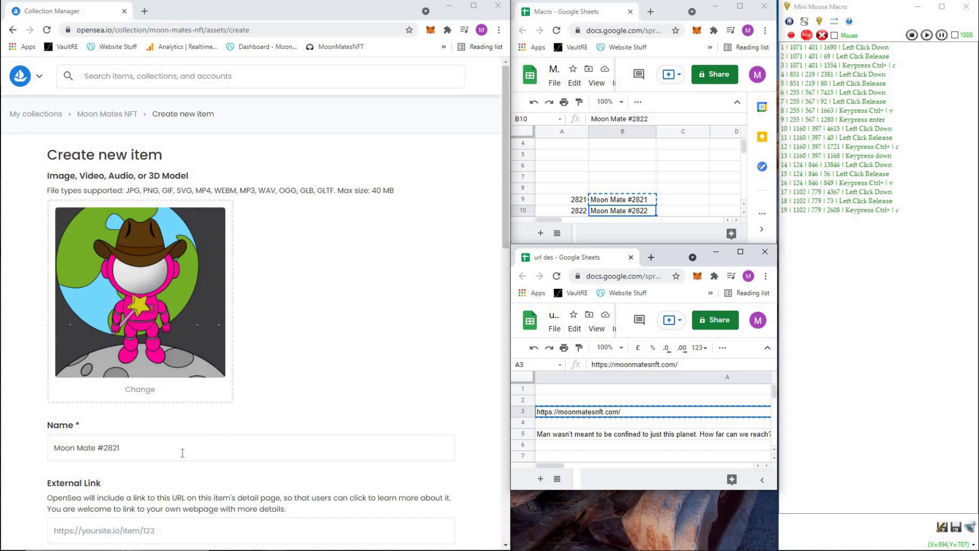
pyautogui.click(72, 525)
pyautogui.hotkey('ctrl', 'v')
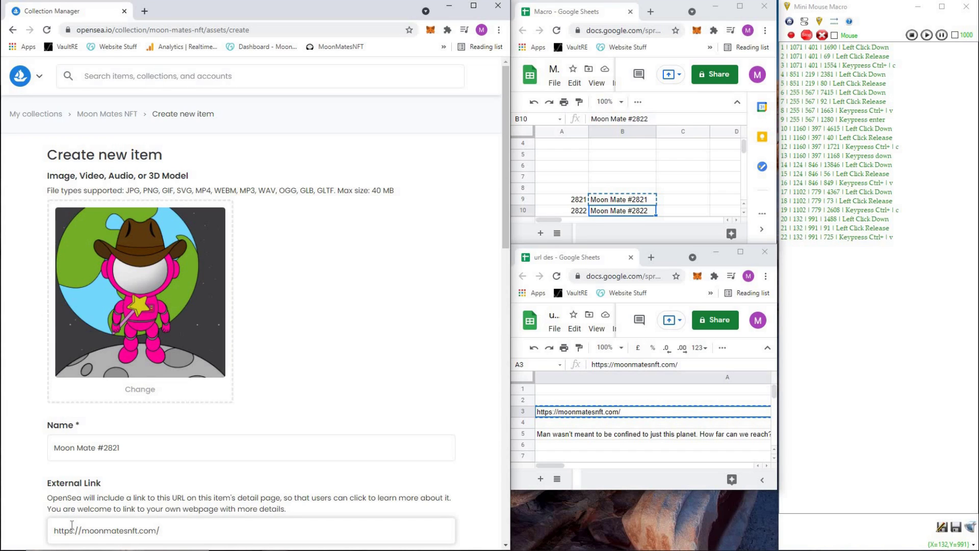
# - Bring the Description field into focus and fill it with the text copied from cell A5 of the url des sheet
pyautogui.press('Tab')
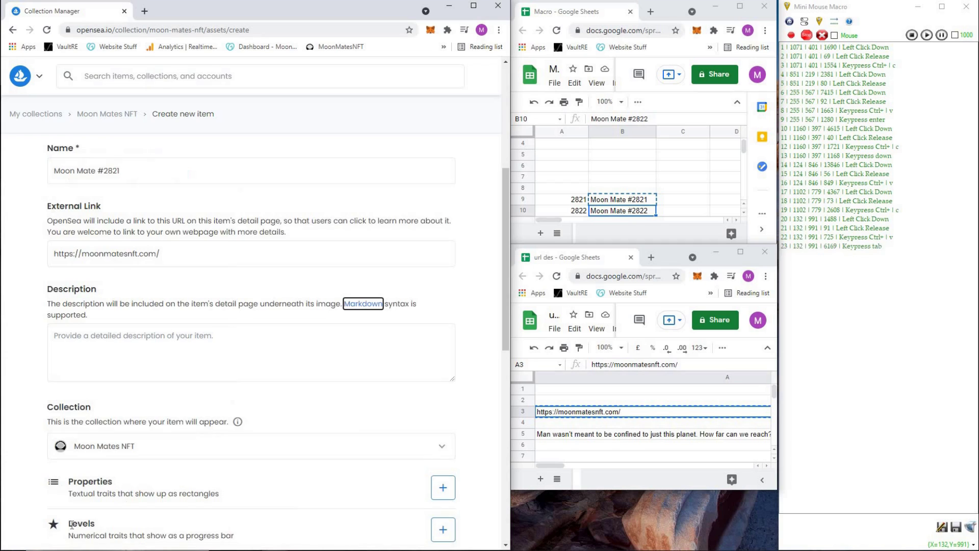
pyautogui.press('Tab')
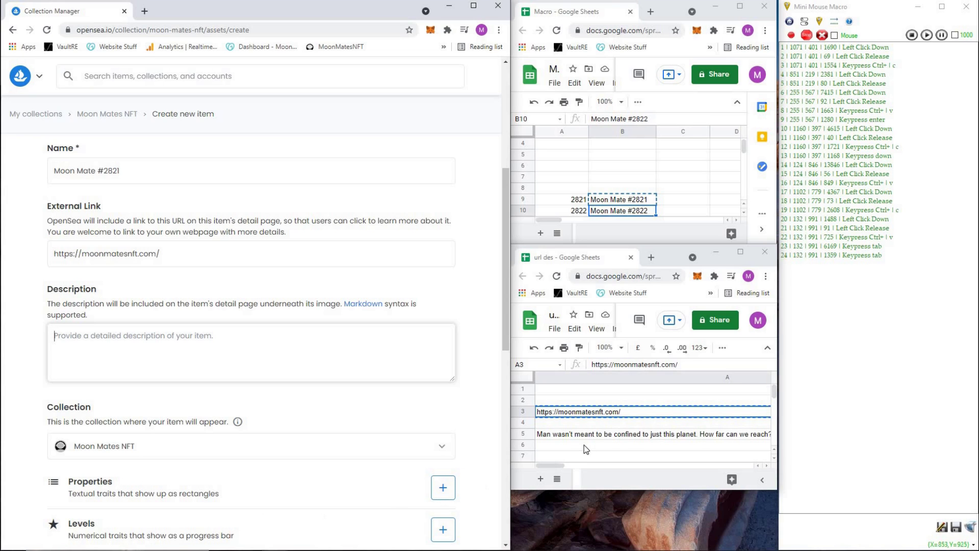
pyautogui.click(610, 438)
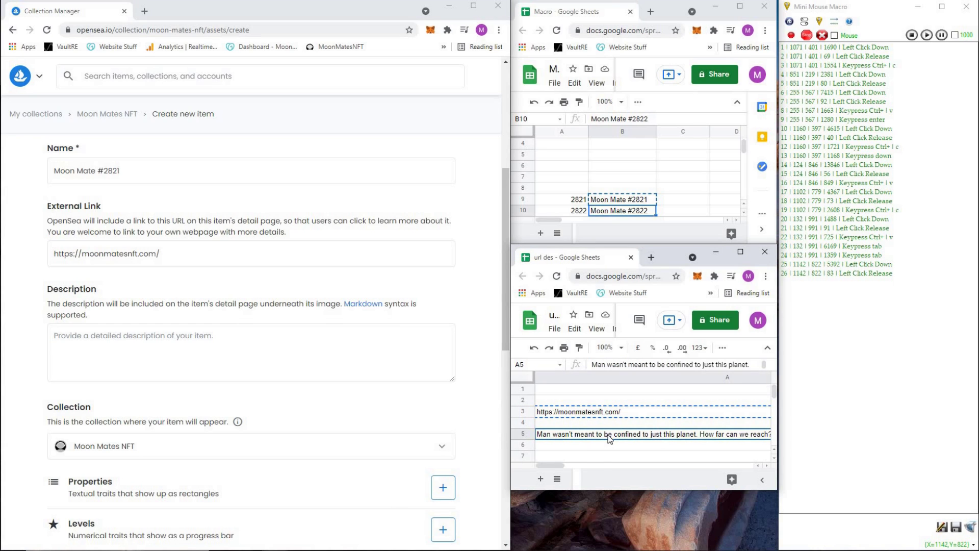
pyautogui.hotkey('ctrl', 'c')
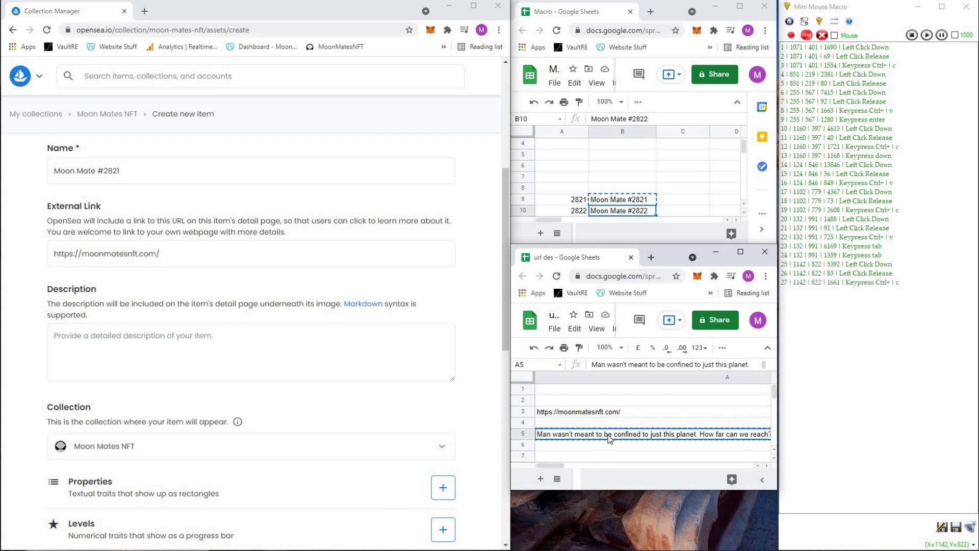
pyautogui.click(91, 341)
pyautogui.hotkey('ctrl', 'v')
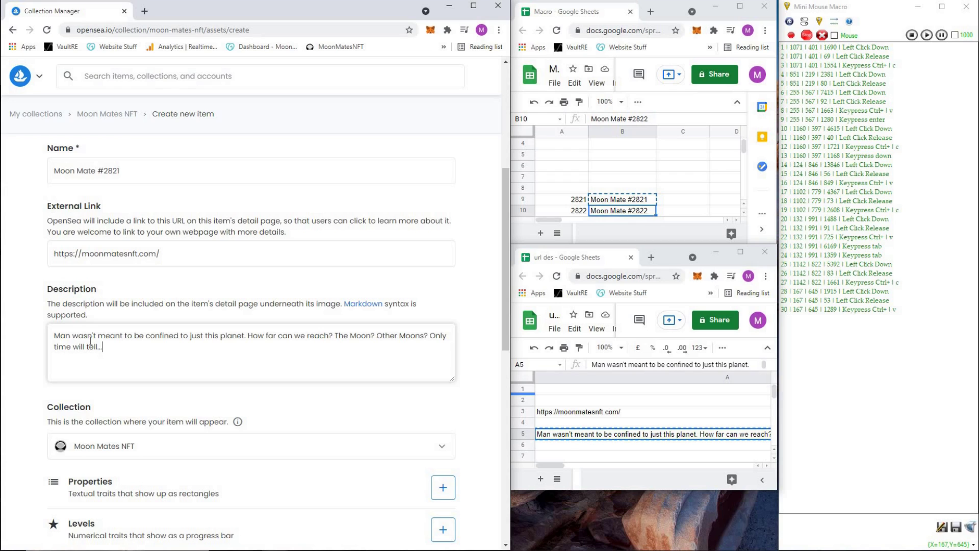
# - Create the Moon Mate #2821 item with its remaining options unchanged, and return from the confirmation to the Moon Mates NFT collection page
pyautogui.press('Tab')
pyautogui.press('Tab')
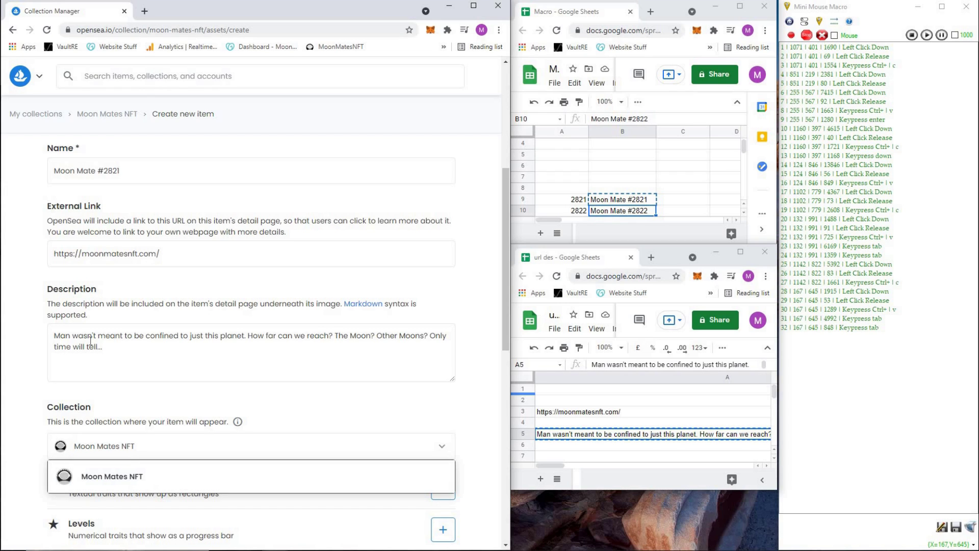
pyautogui.press('Tab')
pyautogui.press('Tab')
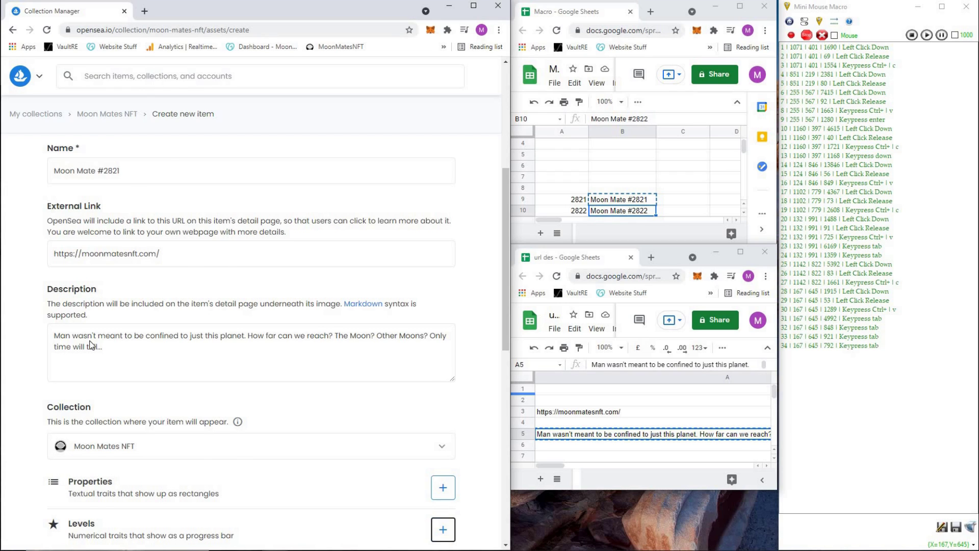
pyautogui.press('Tab')
pyautogui.press('Tab')
pyautogui.press('Tab')
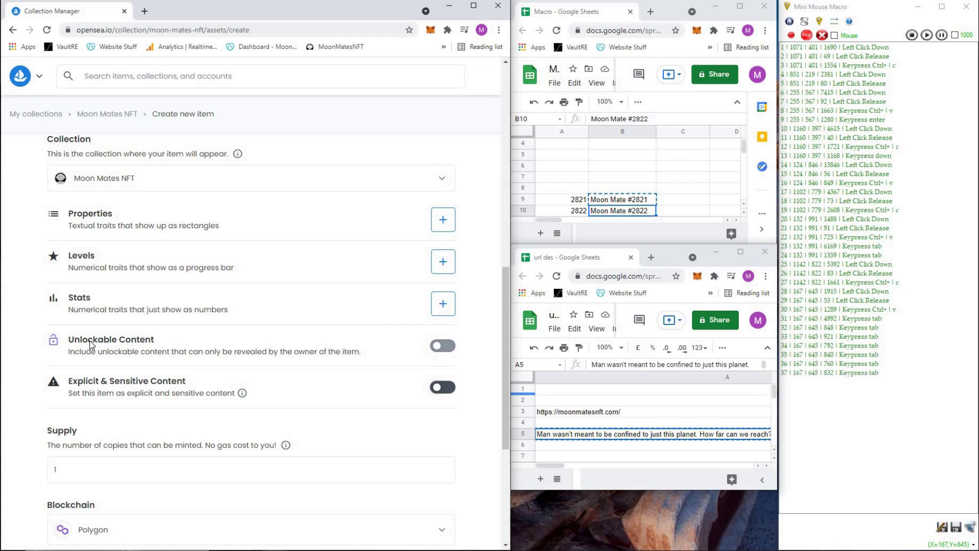
pyautogui.press('Tab')
pyautogui.press('Tab')
pyautogui.press('Tab')
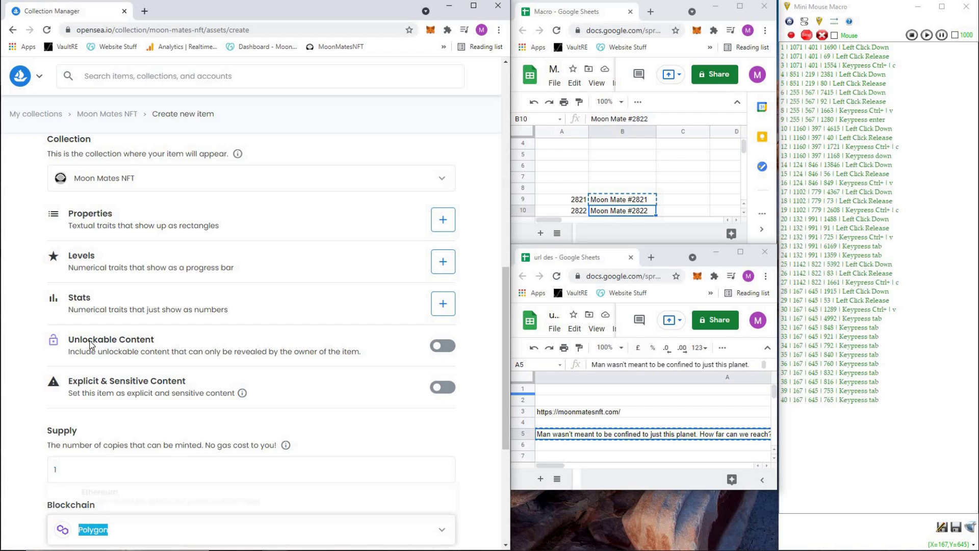
pyautogui.press('Tab')
pyautogui.press('Tab')
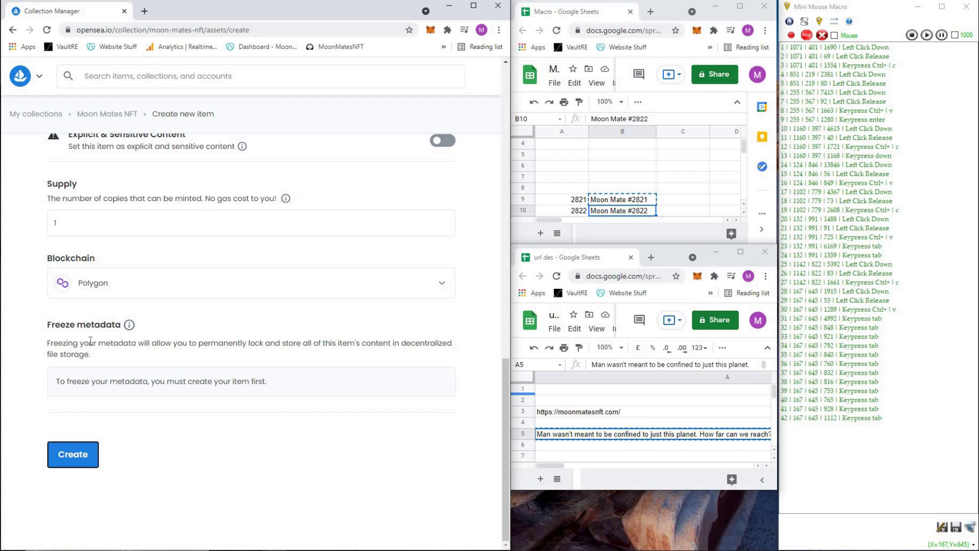
pyautogui.press('Return')
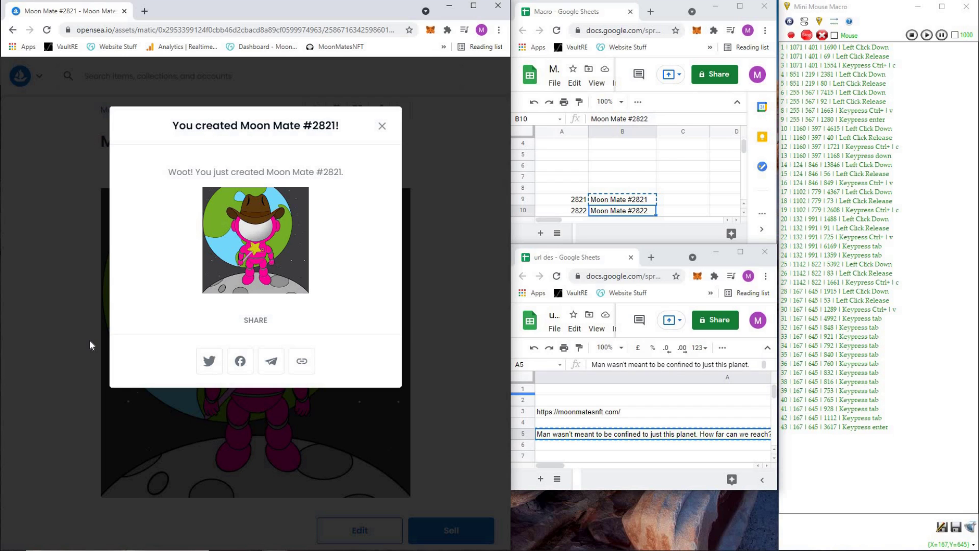
pyautogui.press('Escape')
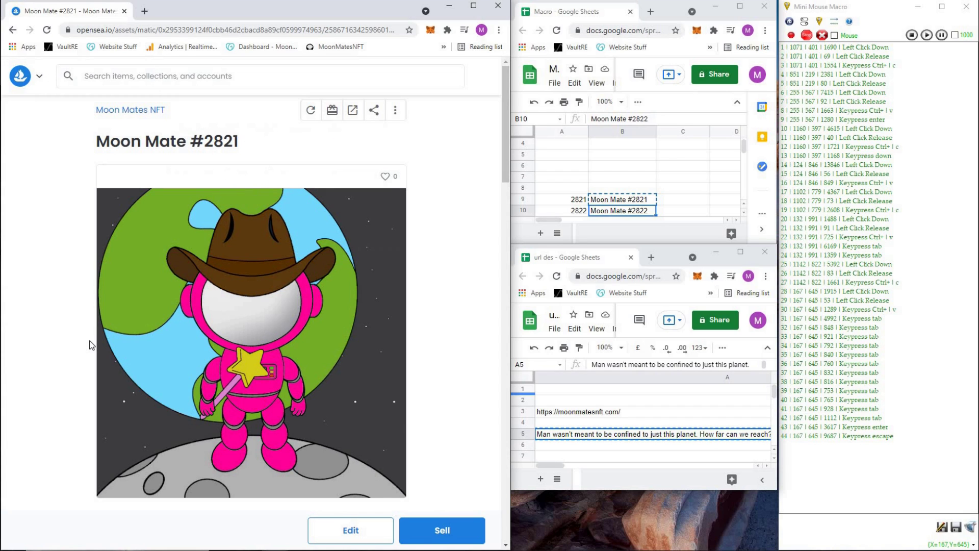
pyautogui.click(129, 114)
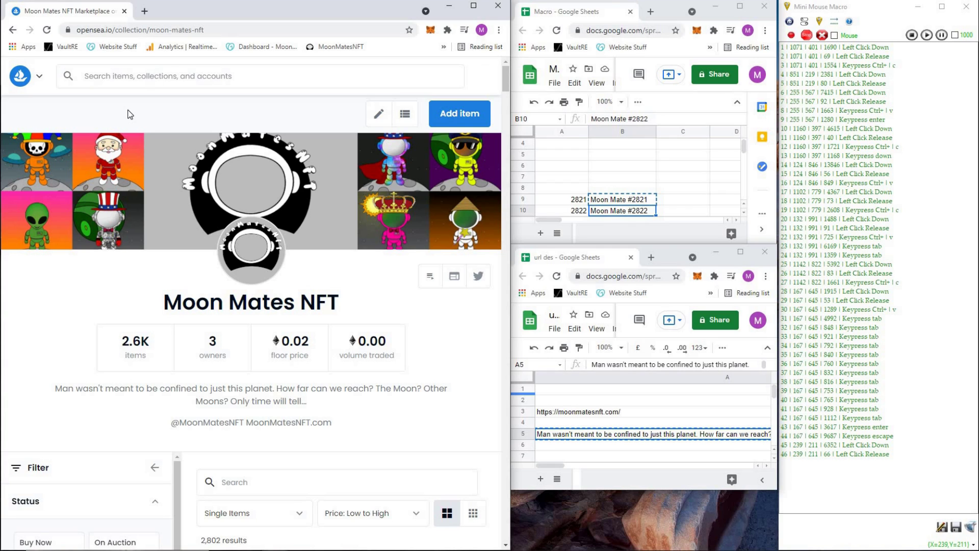
# - Stop the macro recording and delete the surplus entries 47 and 48 from the end of the macro list
pyautogui.click(807, 35)
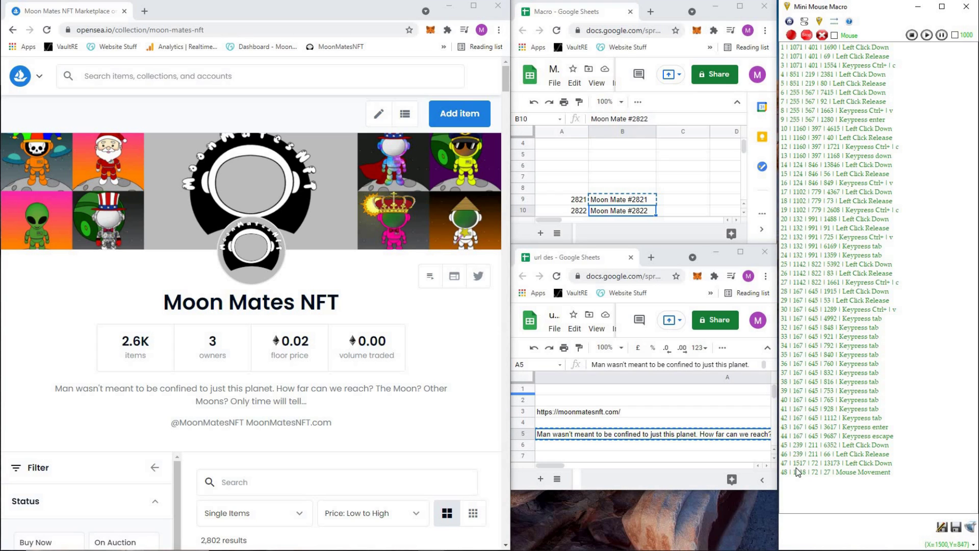
pyautogui.moveTo(798, 473); pyautogui.dragTo(805, 462)
pyautogui.press('Delete')
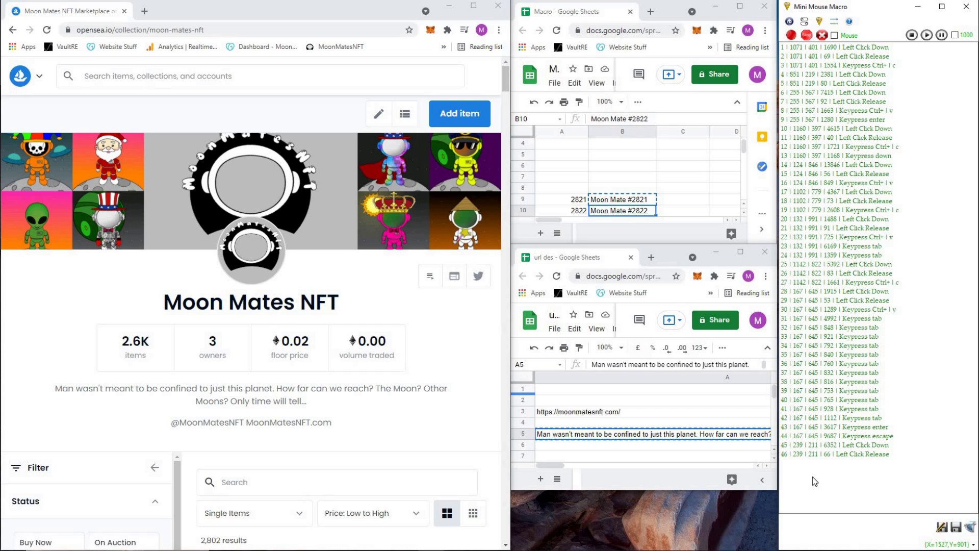
# - Review the Moon Mate #2821 item page, and look over the Moon Mates NFT collection page and its listed items
pyautogui.click(270, 29)
pyautogui.hotkey('ctrl', 'v')
pyautogui.press('Return')
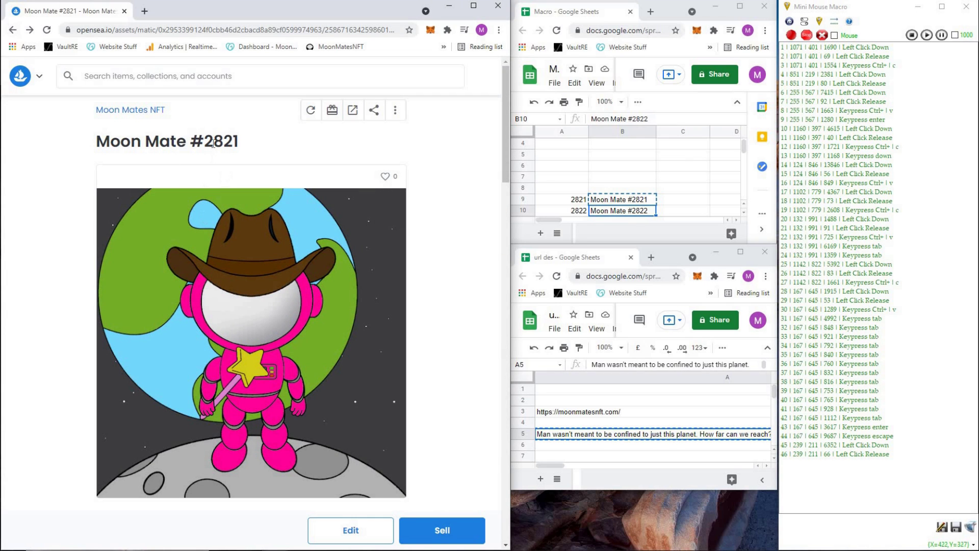
pyautogui.moveTo(202, 145); pyautogui.dragTo(254, 149)
pyautogui.click(254, 149)
pyautogui.click(30, 30)
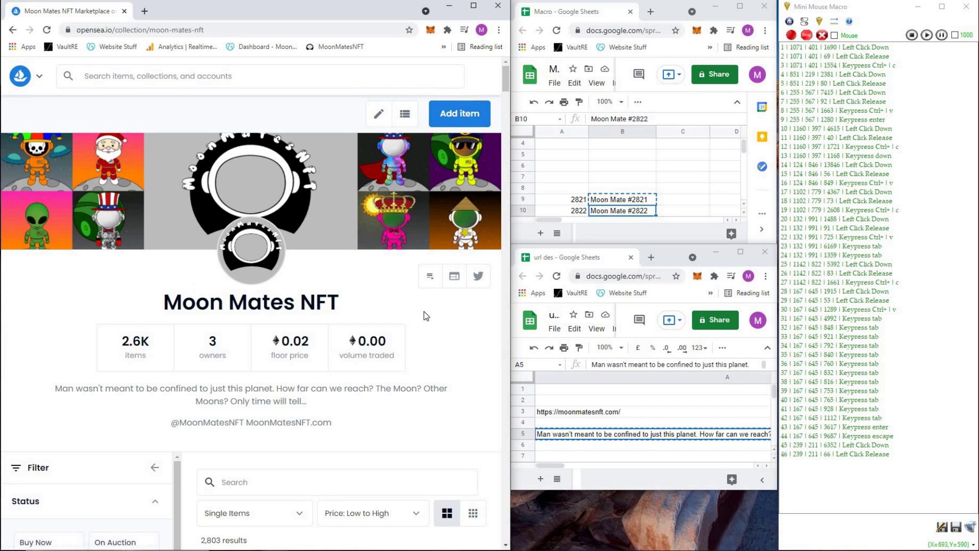
pyautogui.scroll(-15, 423, 311)
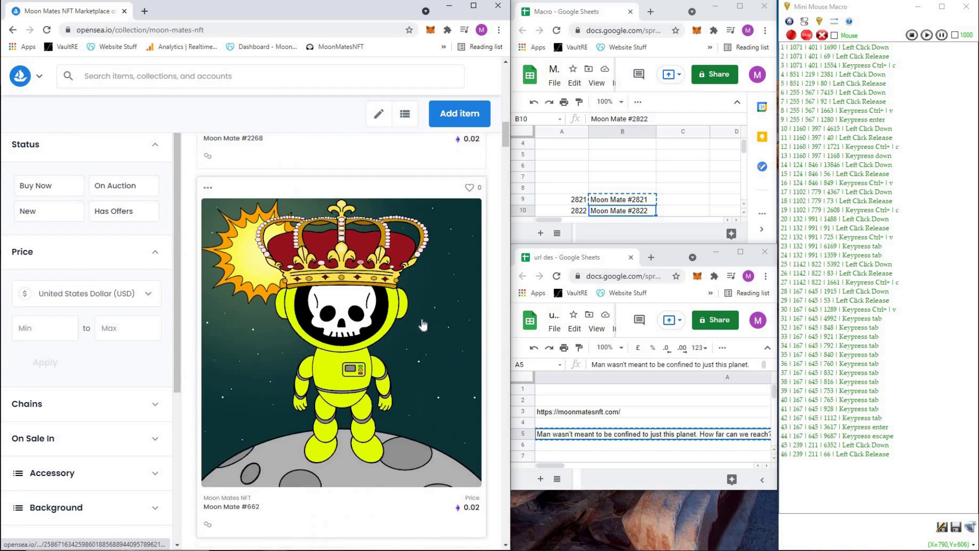
pyautogui.scroll(15, 422, 324)
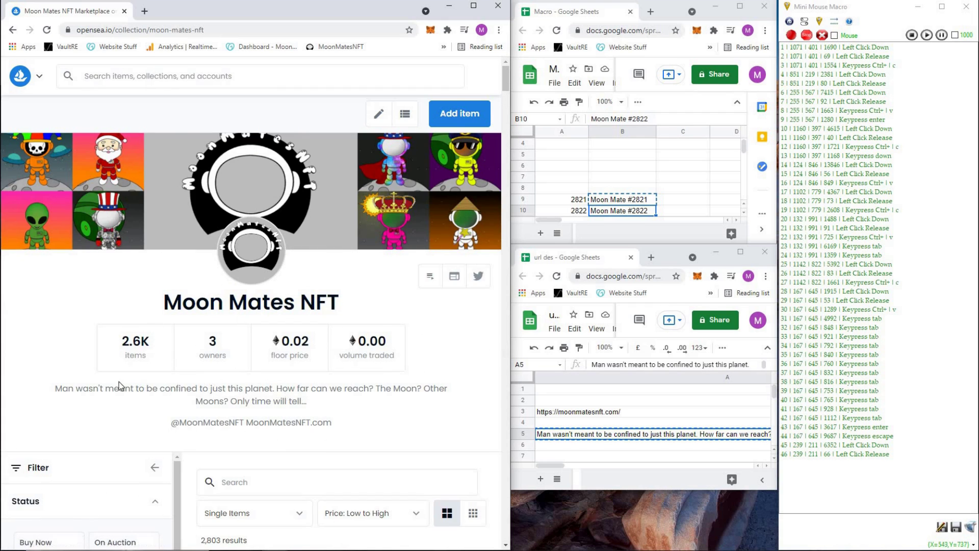
pyautogui.moveTo(164, 306); pyautogui.dragTo(393, 321)
pyautogui.click(393, 321)
# - Play back the recorded macro to upload 2822.png as a new item's media, using the file name copied from cell A10
pyautogui.click(929, 34)
pyautogui.click(927, 35)
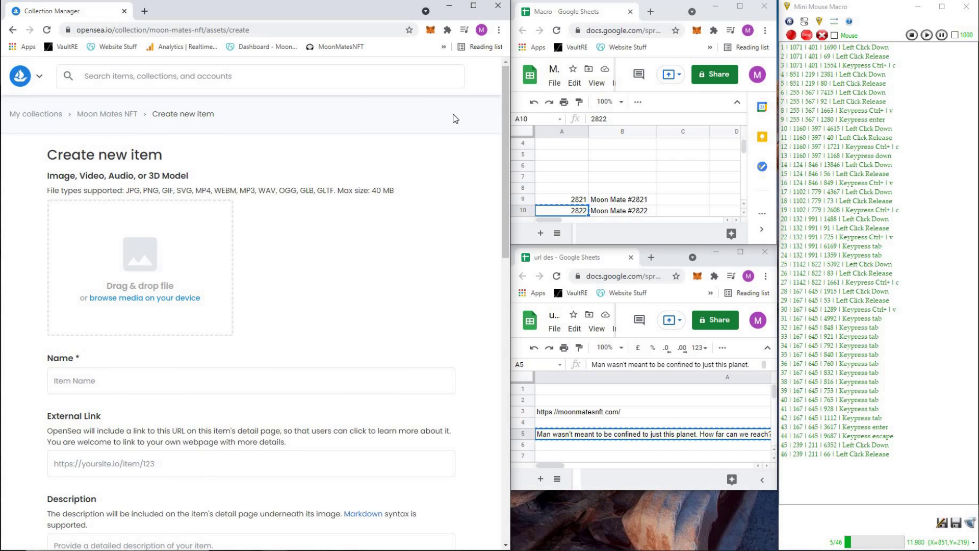
pyautogui.click(136, 299)
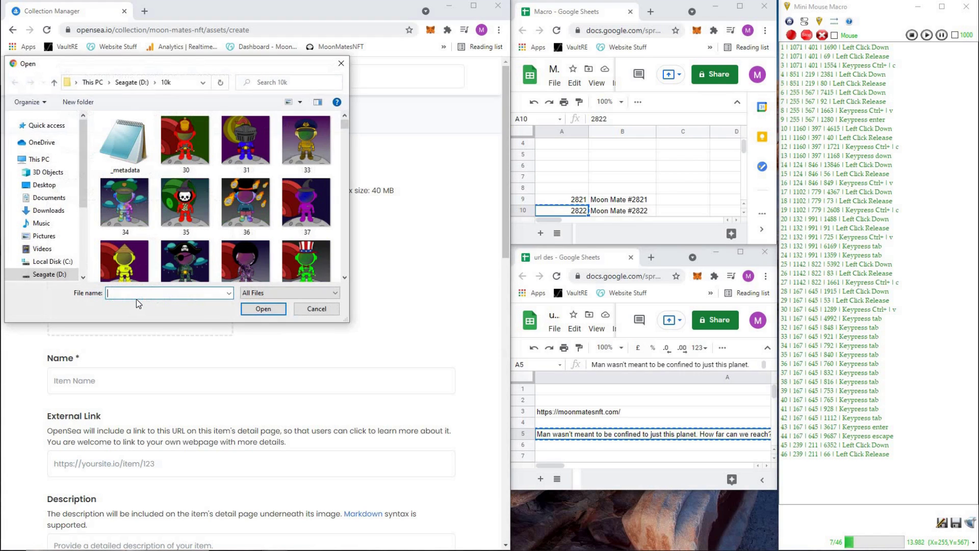
pyautogui.hotkey('ctrl', 'v')
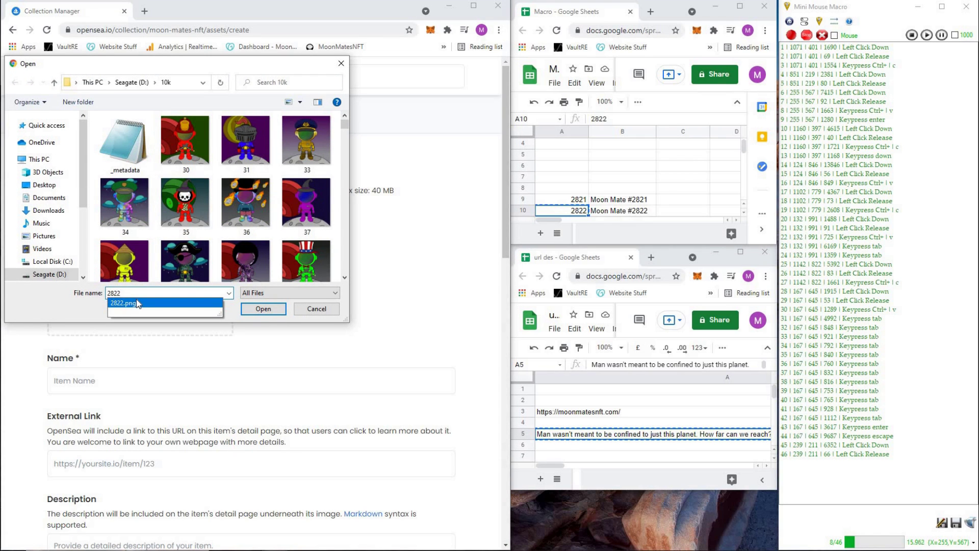
pyautogui.press('Return')
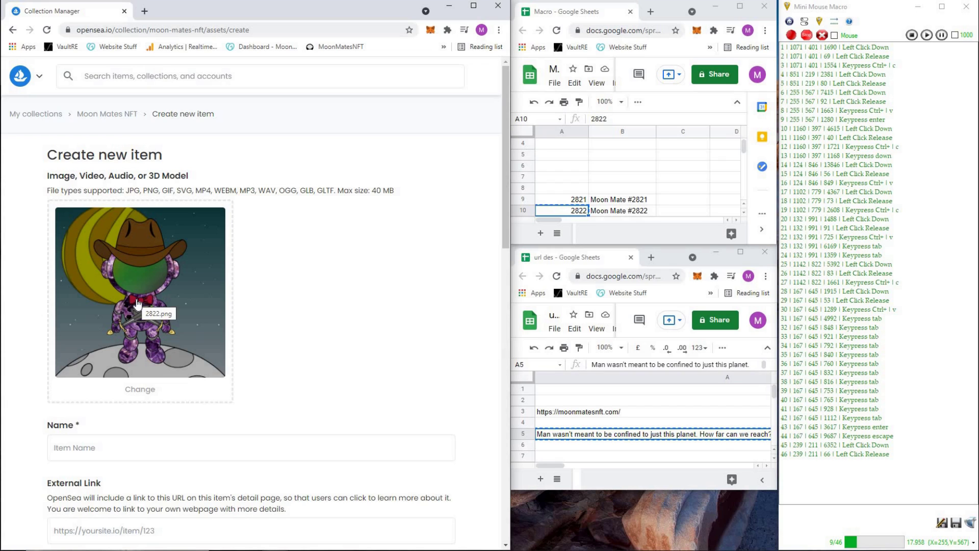
# - Copy Moon Mate #2822 from cell B10 into the item's Name field, moving the sheet selection down to B11 before pasting
pyautogui.click(619, 211)
pyautogui.hotkey('ctrl', 'c')
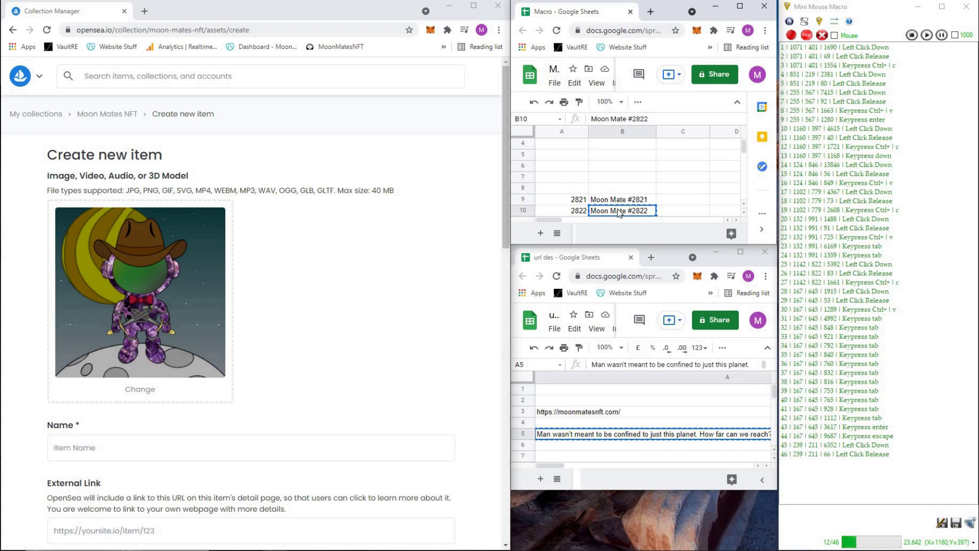
pyautogui.press('Down')
pyautogui.click(67, 449)
pyautogui.hotkey('ctrl', 'v')
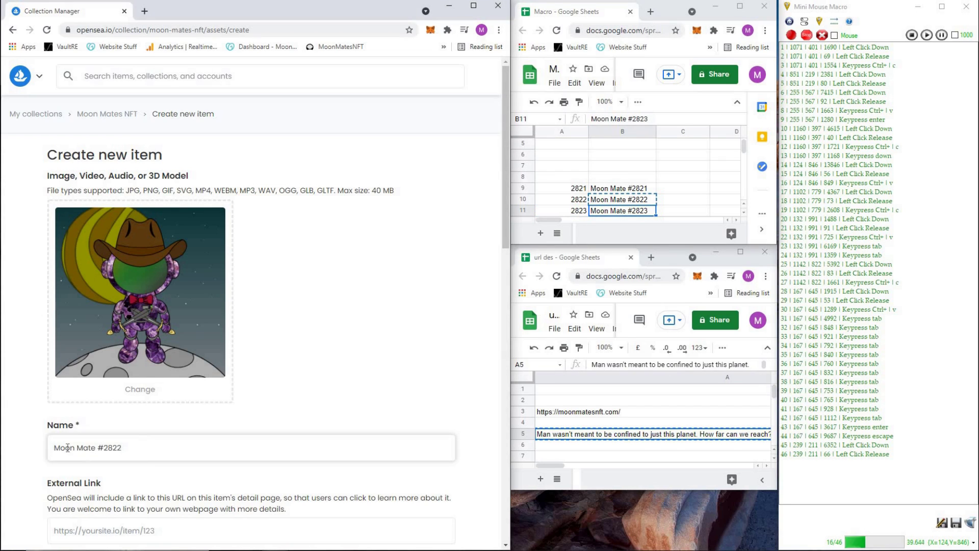
pyautogui.click(588, 413)
pyautogui.hotkey('ctrl', 'c')
pyautogui.click(72, 526)
pyautogui.hotkey('ctrl', 'v')
# - Fill the Description of the Moon Mate #2822 item with the text copied from cell A5 of the url des sheet
pyautogui.press('Tab')
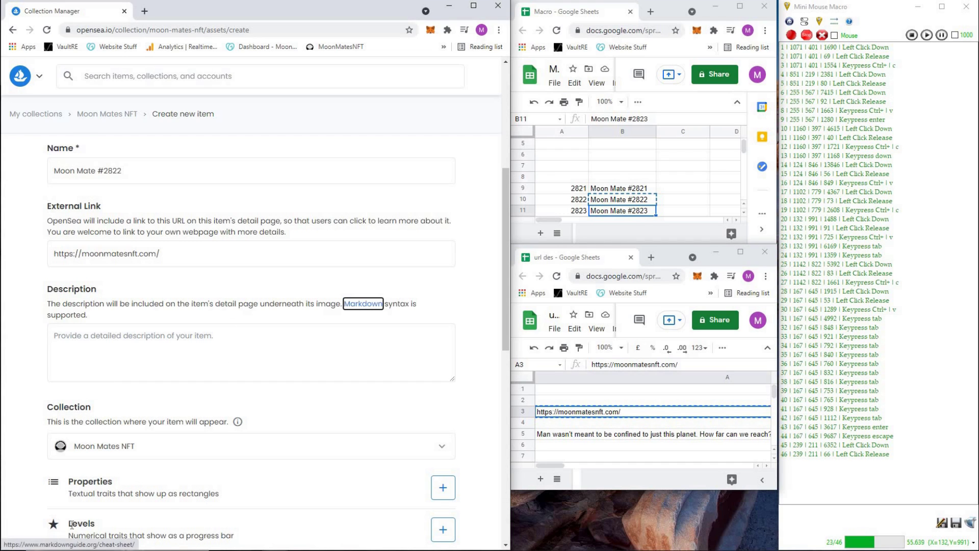
pyautogui.press('Tab')
pyautogui.click(607, 437)
pyautogui.hotkey('ctrl', 'c')
pyautogui.click(89, 343)
pyautogui.hotkey('ctrl', 'v')
# - Create the Moon Mate #2822 item with its remaining options unchanged, and return from the confirmation to the Moon Mates NFT collection page
pyautogui.press('Tab')
pyautogui.press('Tab')
pyautogui.press('Tab')
pyautogui.press('Tab')
pyautogui.press('Tab')
pyautogui.press('Tab')
pyautogui.press('Tab')
pyautogui.press('Tab')
pyautogui.press('Tab')
pyautogui.press('Tab')
pyautogui.press('Tab')
pyautogui.press('Tab')
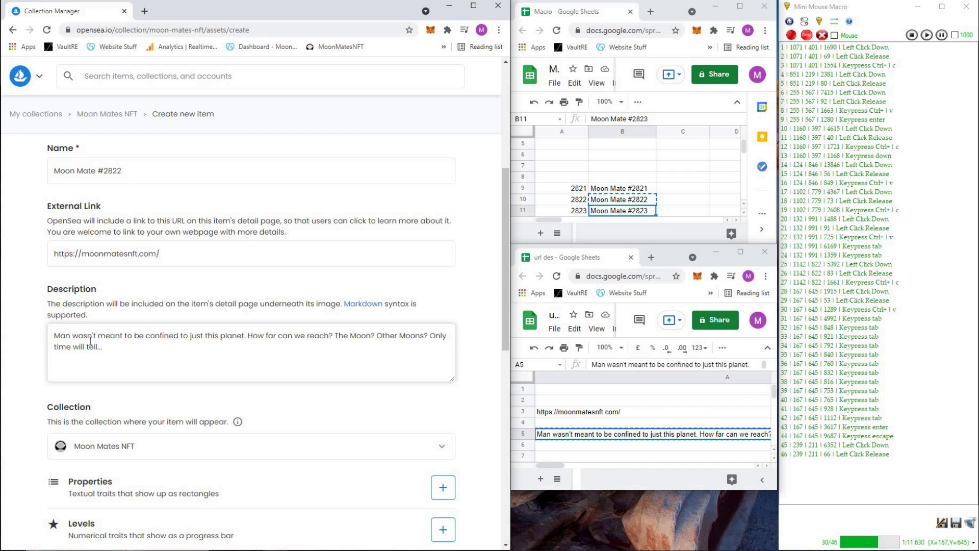
pyautogui.press('Return')
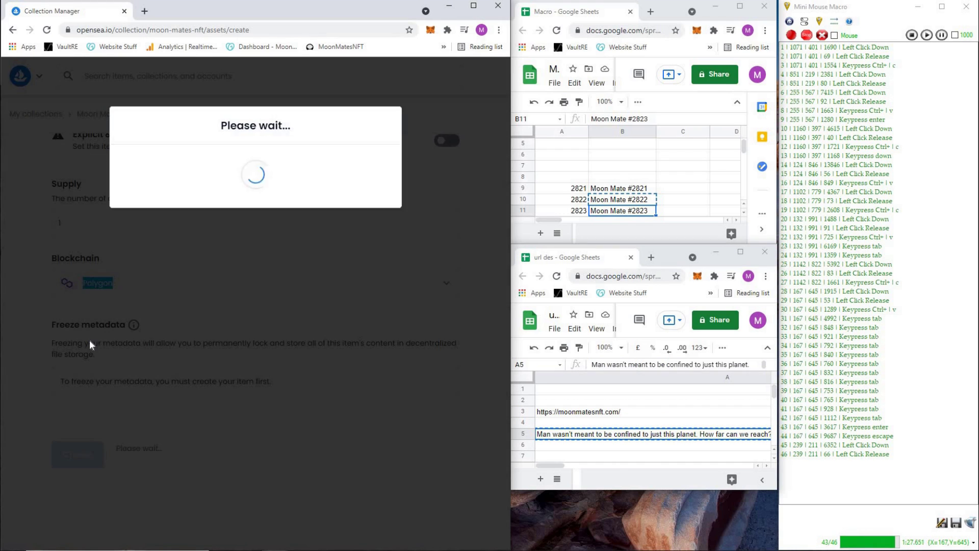
pyautogui.press('Escape')
pyautogui.click(128, 110)
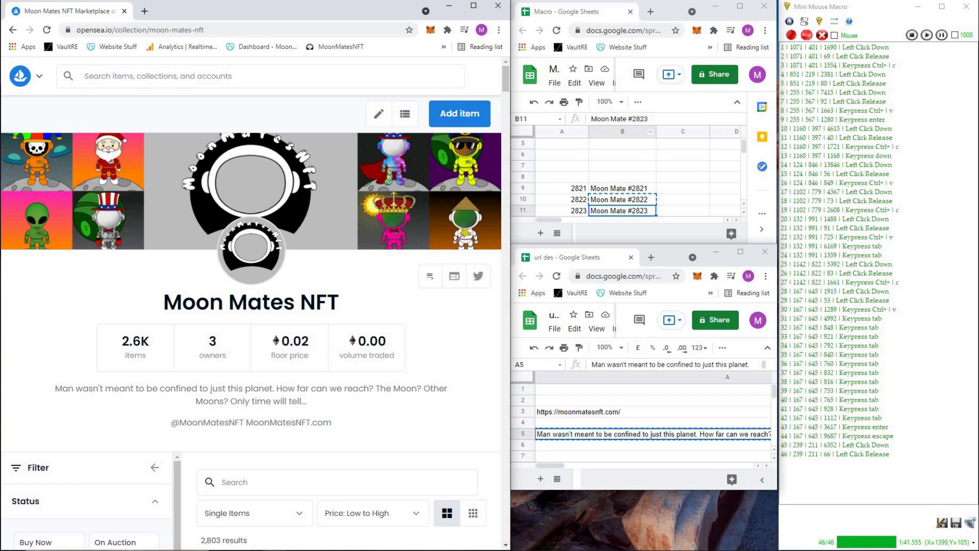
# - Set the macro's click-down and keypress delays to 250 ms, except 1500 ms for rows 8 and 45 and 5500 ms for row 44
pyautogui.click(784, 50)
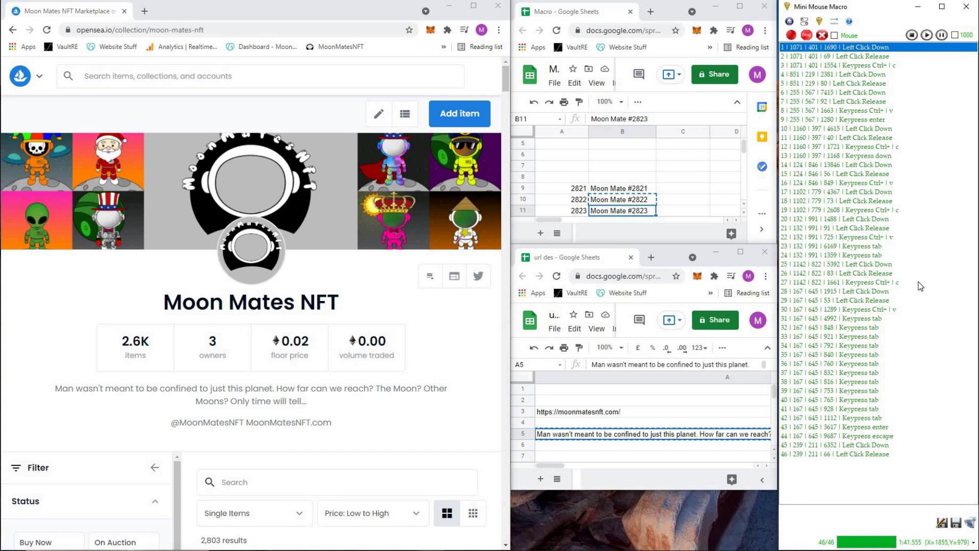
pyautogui.doubleClick(828, 46)
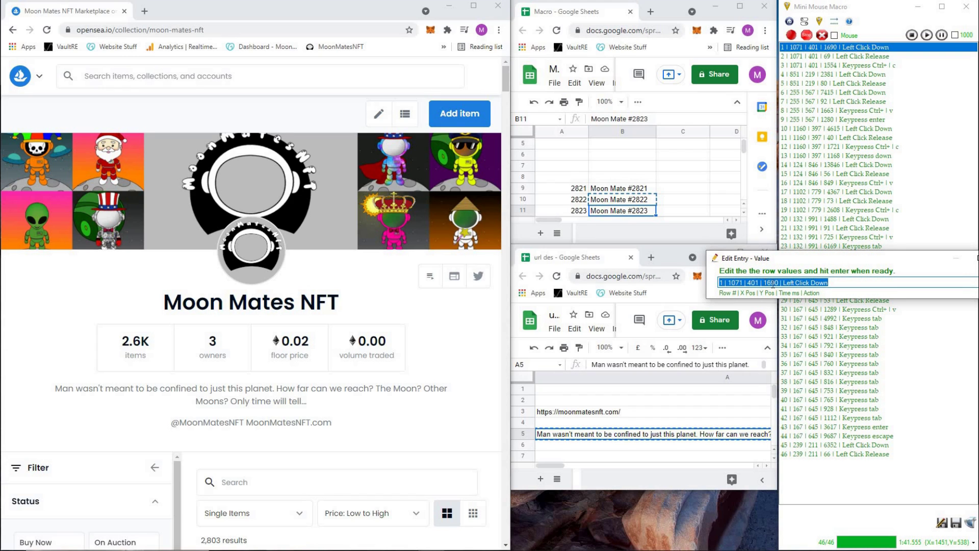
pyautogui.doubleClick(772, 283)
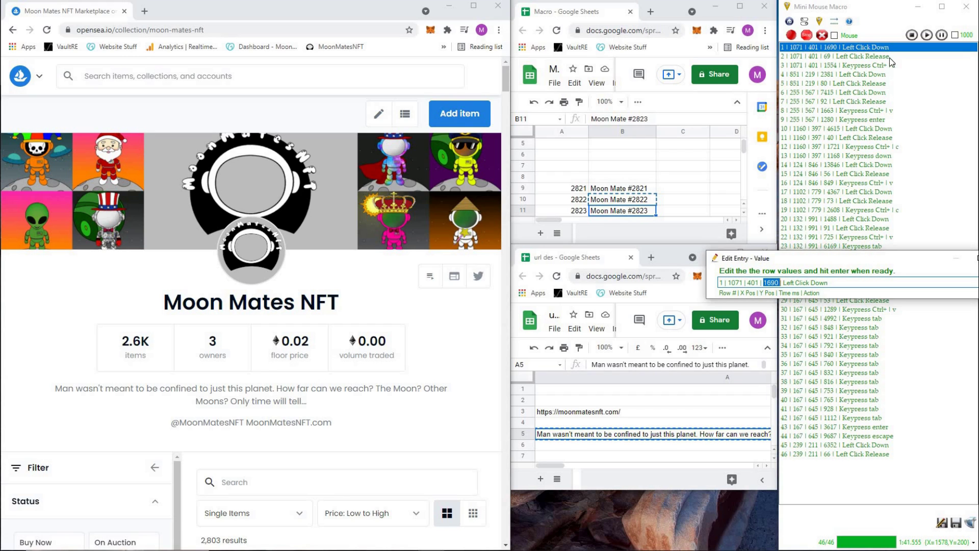
pyautogui.click(848, 83)
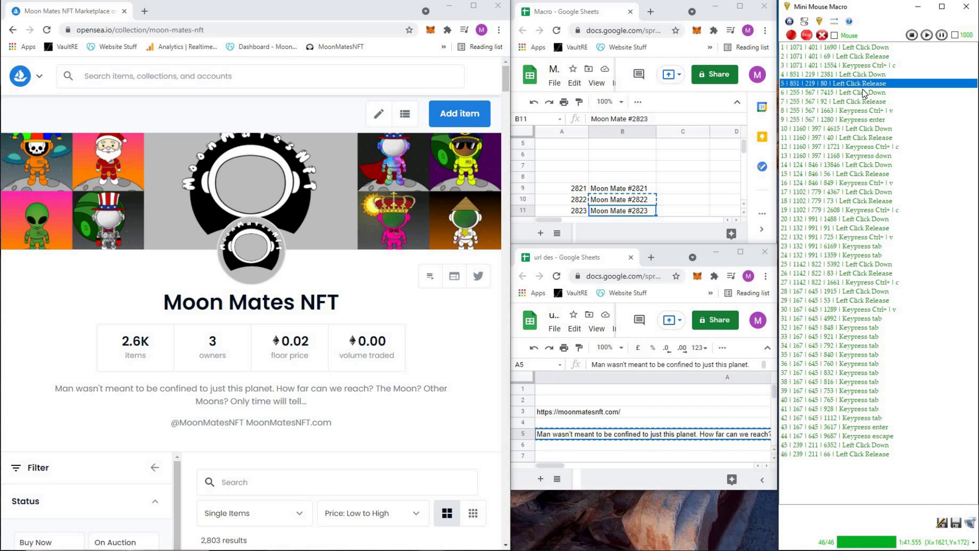
pyautogui.doubleClick(846, 46)
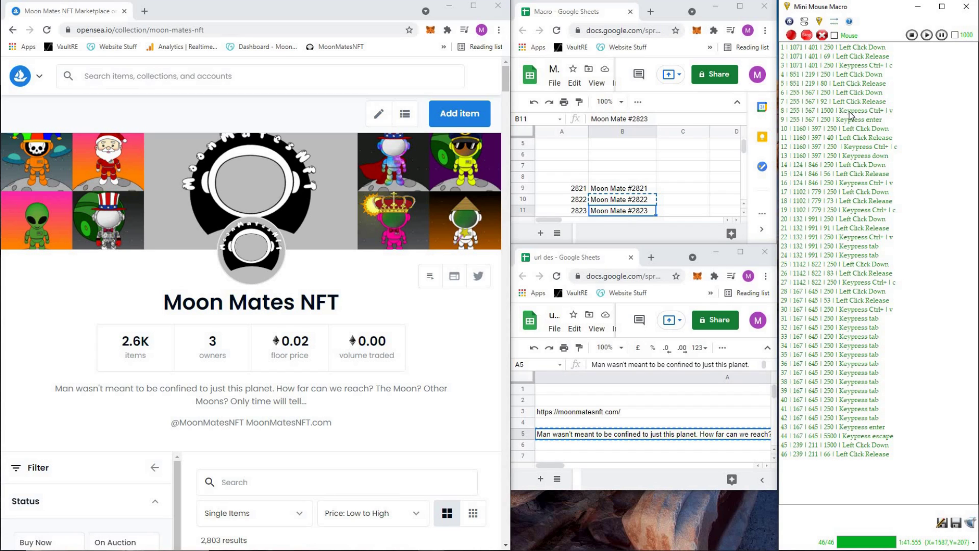
# - Examine the file-selection and Create stages of a new item against macro rows 8 and 44, and return to the collection page without creating anything
pyautogui.click(872, 111)
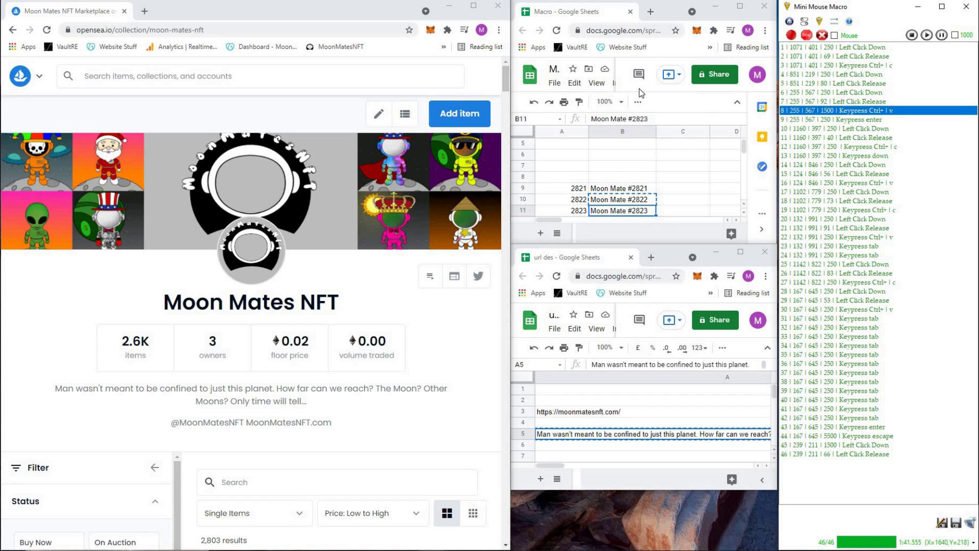
pyautogui.click(473, 115)
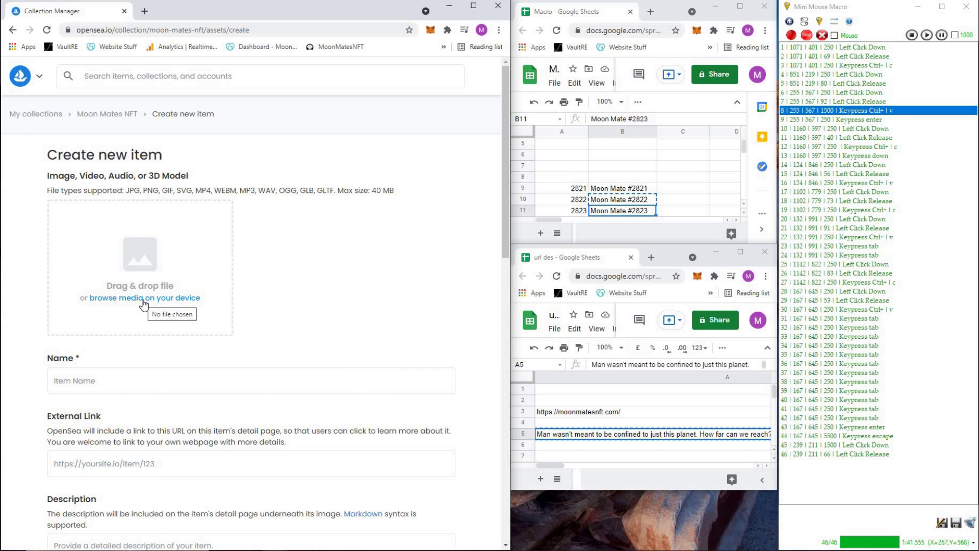
pyautogui.click(143, 303)
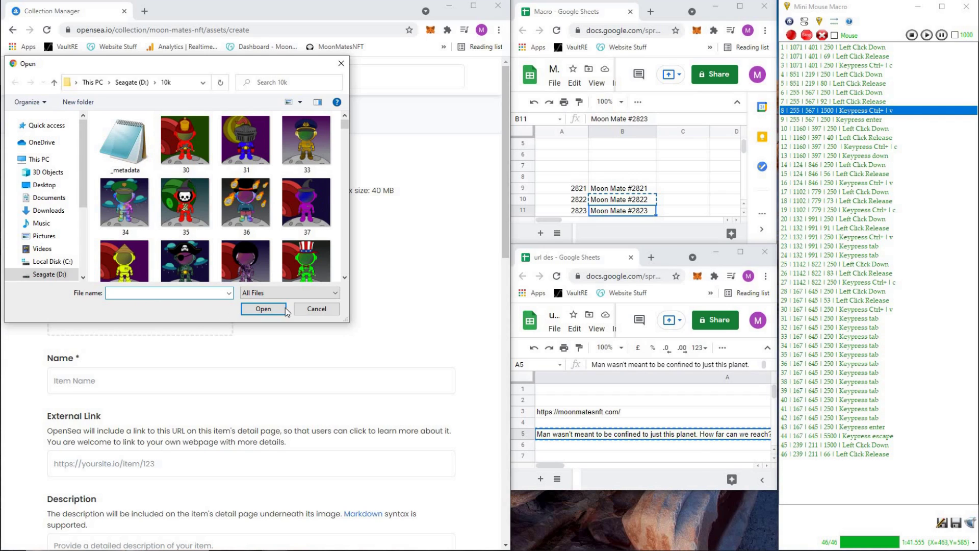
pyautogui.click(320, 311)
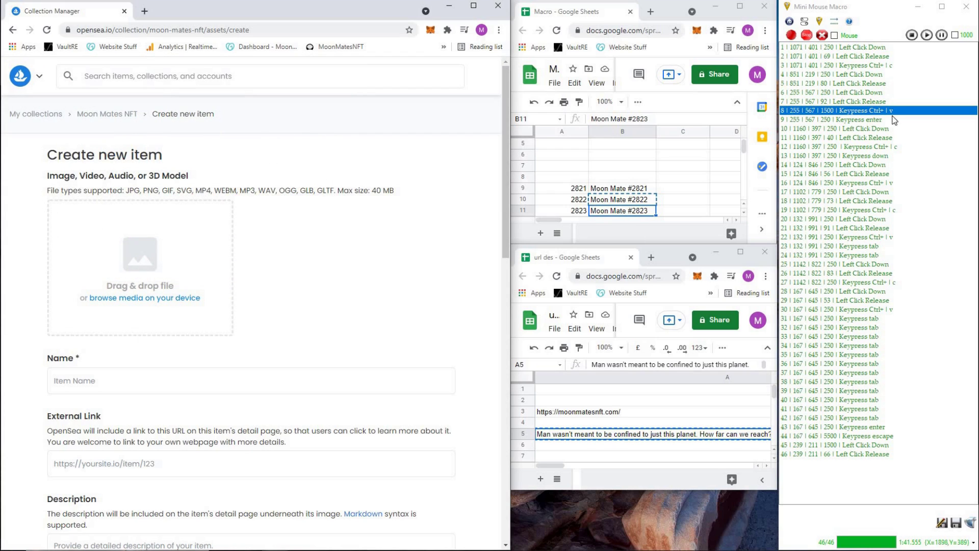
pyautogui.scroll(-10, 292, 292)
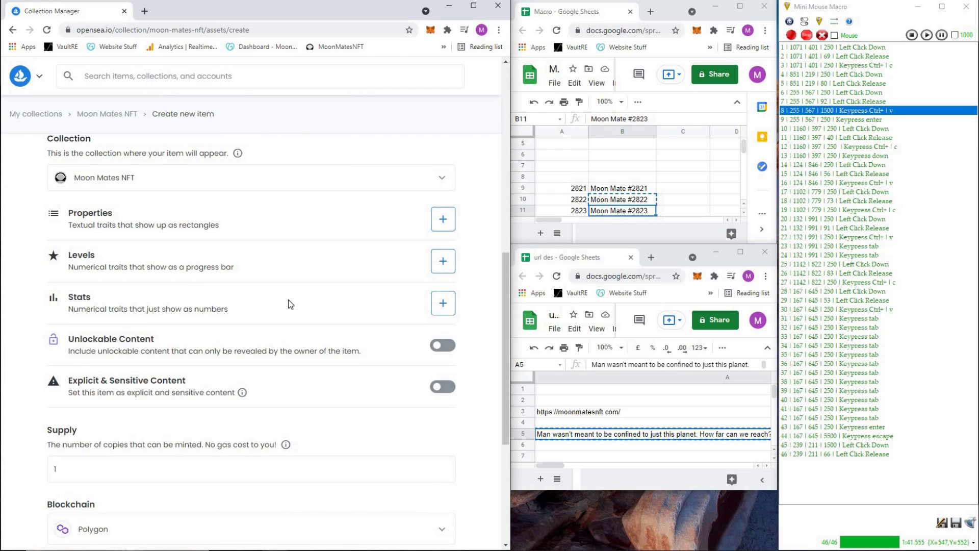
pyautogui.scroll(-5, 289, 304)
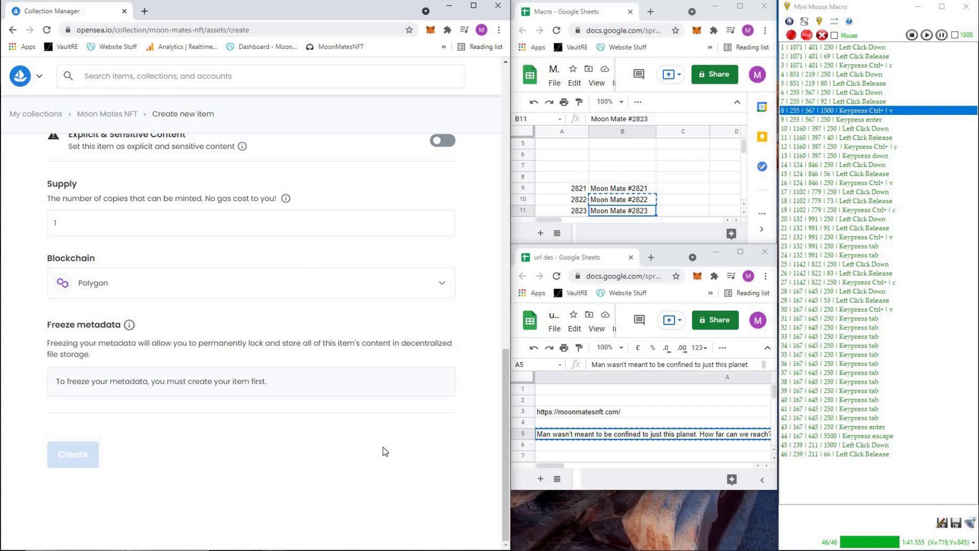
pyautogui.click(870, 437)
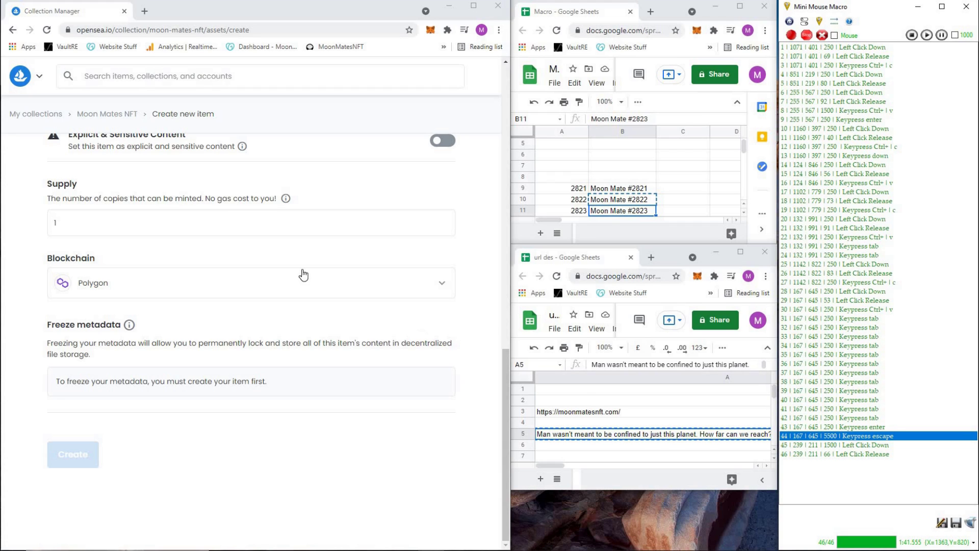
pyautogui.scroll(15, 304, 275)
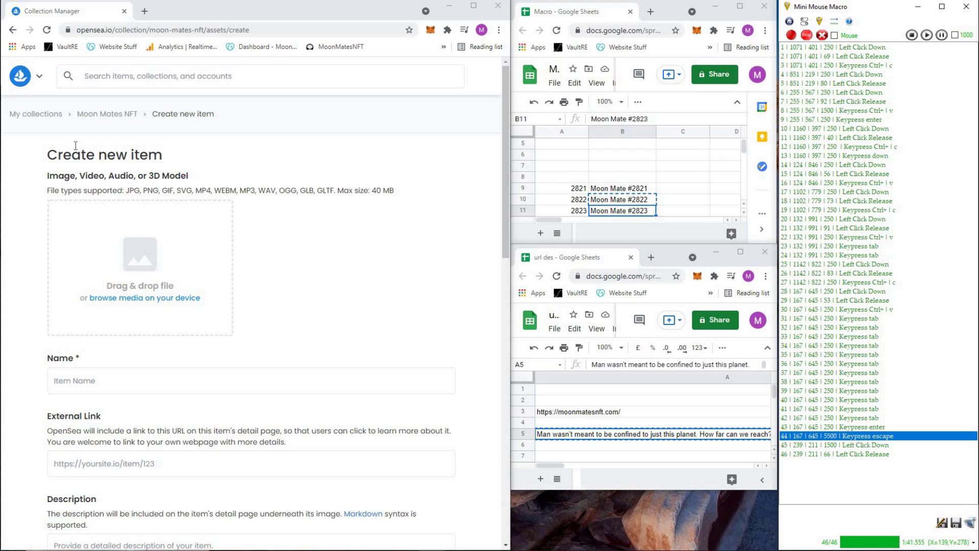
pyautogui.click(12, 30)
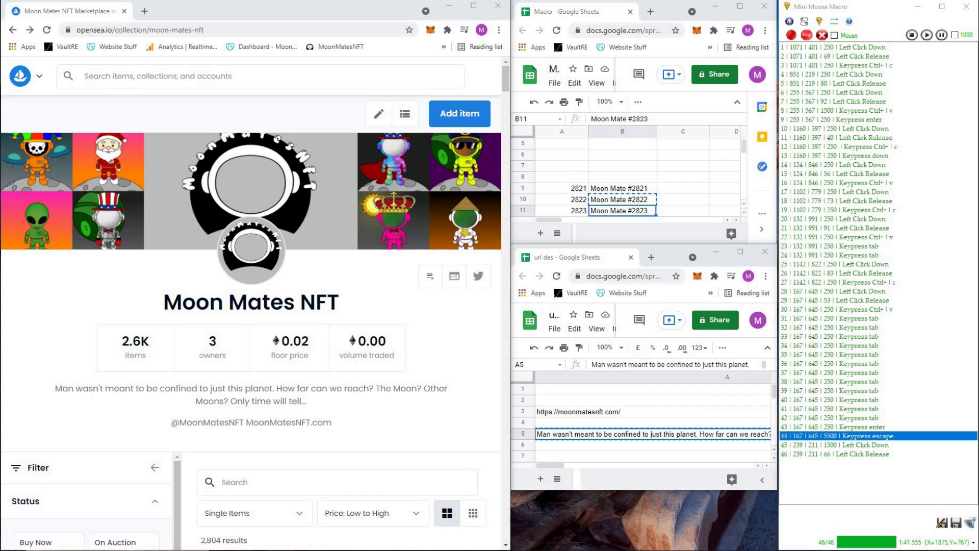
# - Play the macro from its first row to create the Moon Mate #2824 item and return to the Moon Mates NFT collection page
pyautogui.click(927, 47)
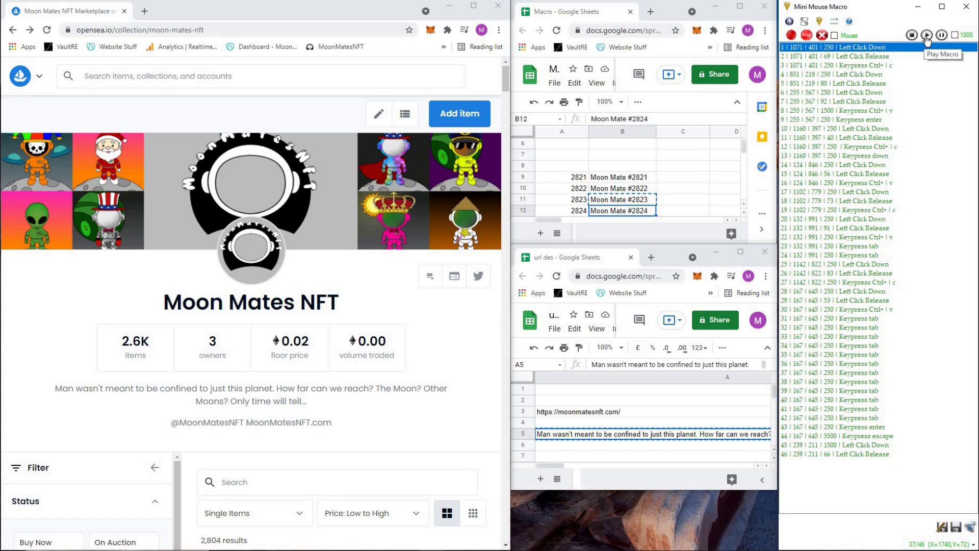
pyautogui.click(927, 37)
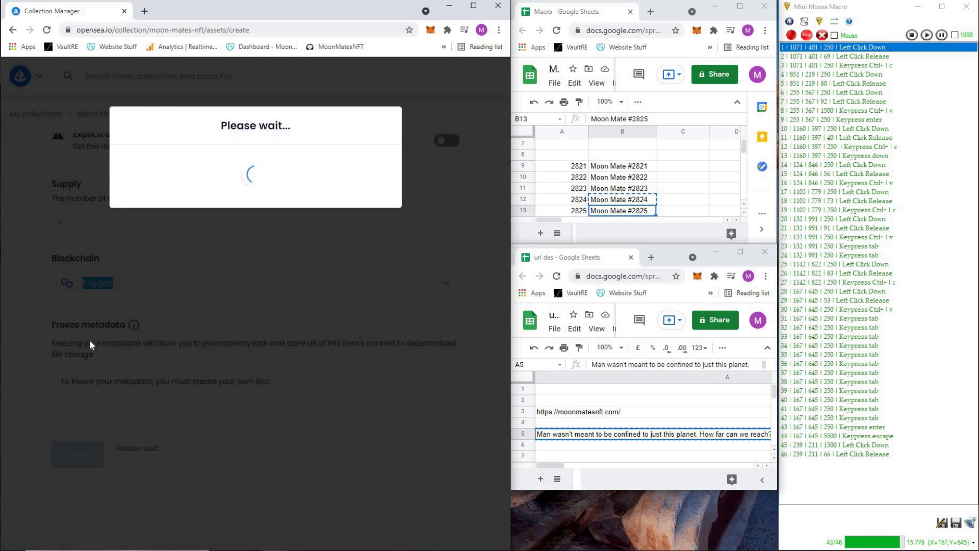
pyautogui.press('Escape')
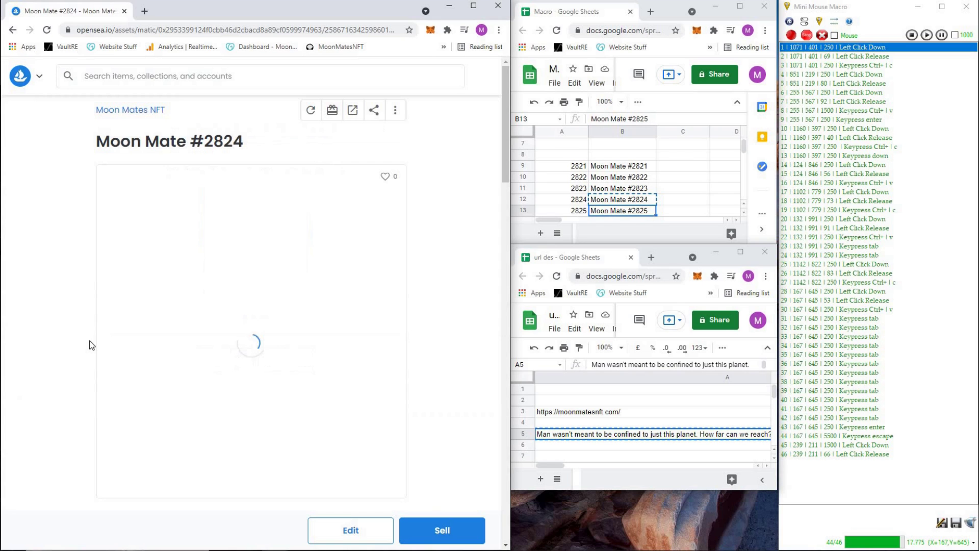
pyautogui.click(122, 108)
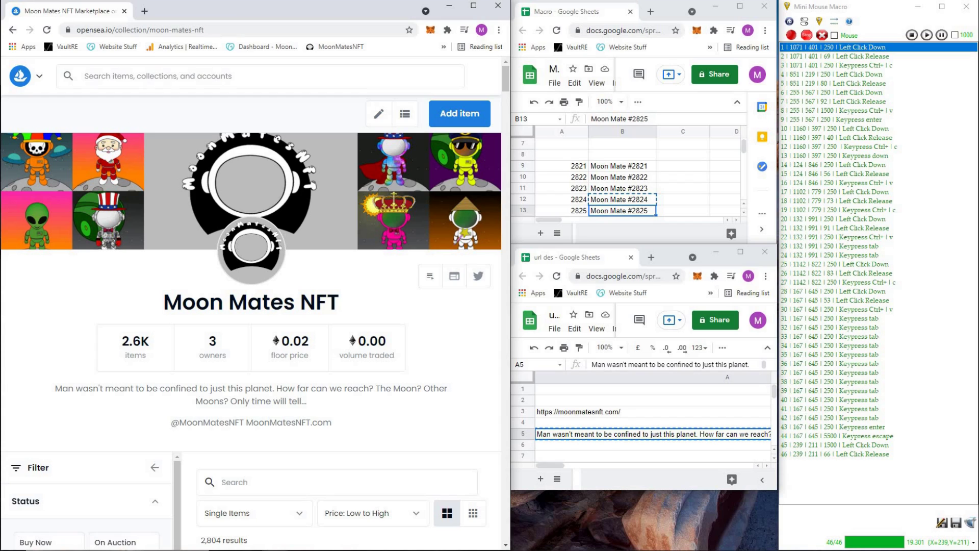
# - Enable custom looping for the macro with a loop count of 5 and start the looped playback
pyautogui.click(955, 35)
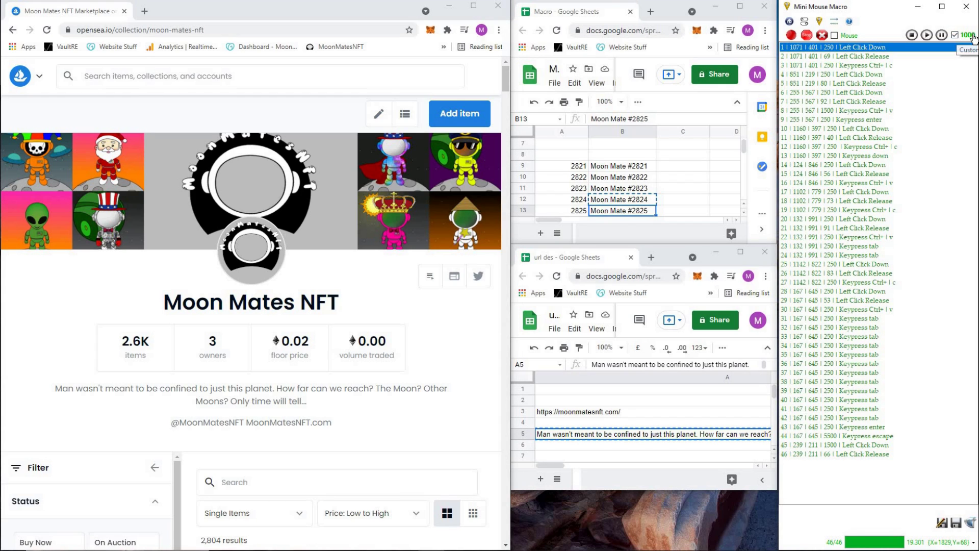
pyautogui.click(972, 35)
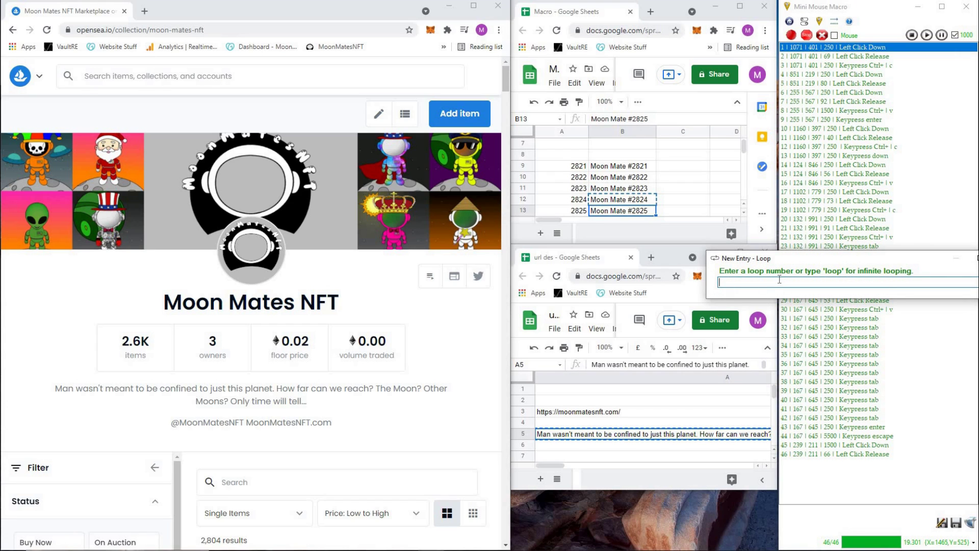
pyautogui.write('5')
pyautogui.press('Return')
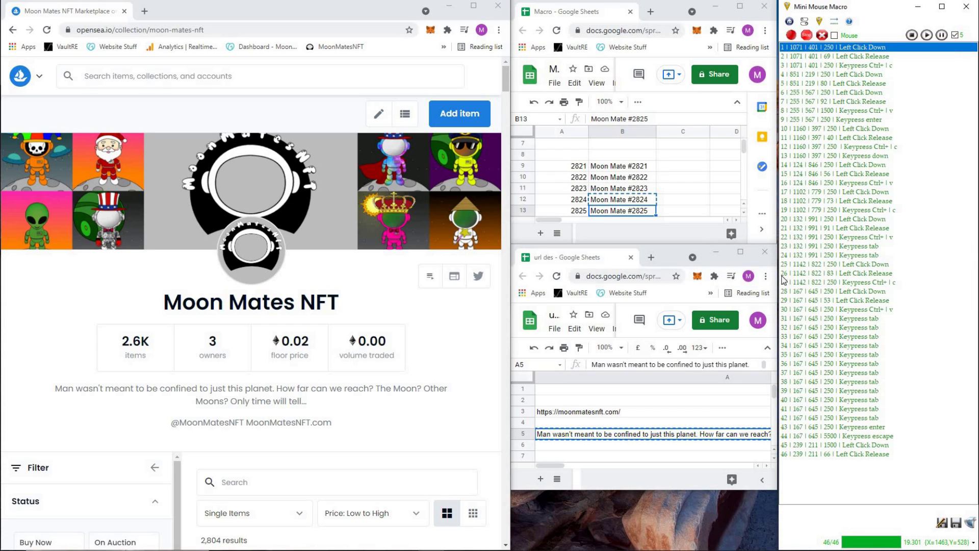
pyautogui.click(927, 35)
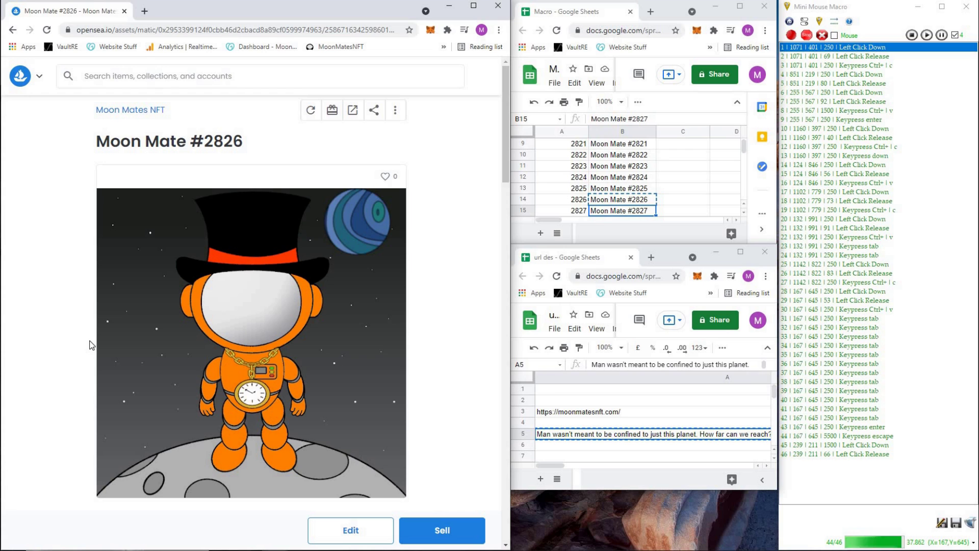
# - Start a new item in the Moon Mates NFT collection and upload its image using file name 2827 copied from cell A15
pyautogui.click(127, 110)
pyautogui.click(561, 210)
pyautogui.hotkey('ctrl', 'c')
pyautogui.click(447, 115)
pyautogui.click(136, 299)
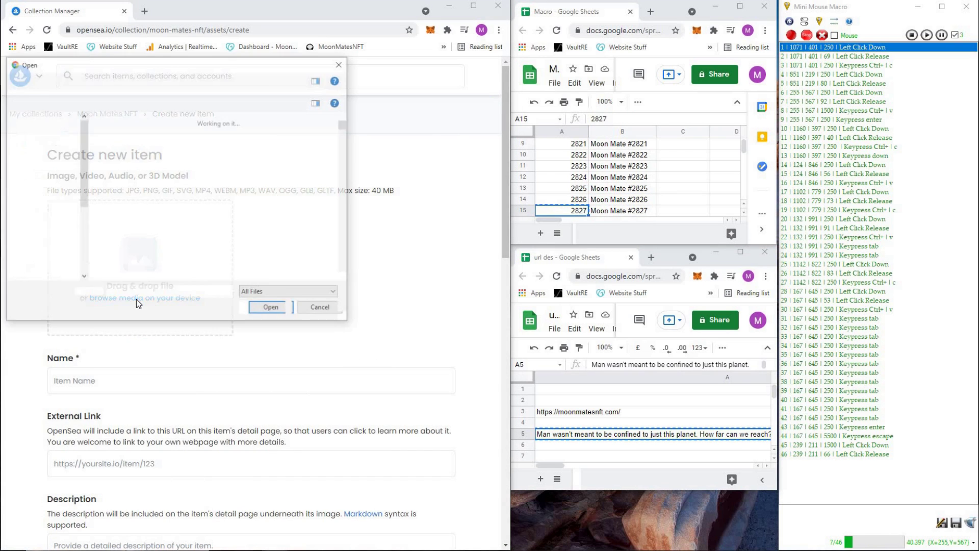
pyautogui.press('Return')
# - Copy Moon Mate #2827 from cell B15 into the item's Name field, moving the sheet selection down to B16 before pasting
pyautogui.click(621, 210)
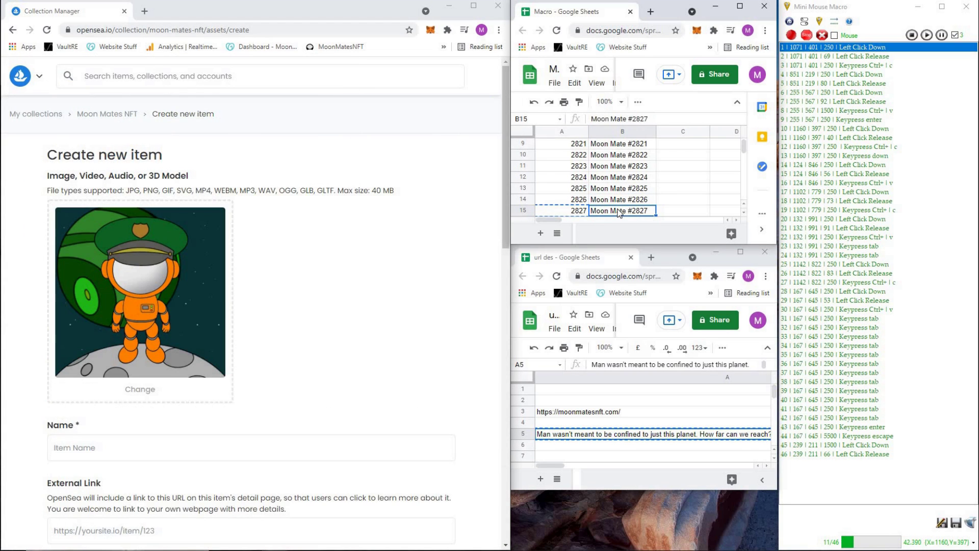
pyautogui.hotkey('ctrl', 'c')
pyautogui.press('Down')
pyautogui.click(67, 448)
pyautogui.hotkey('ctrl', 'v')
pyautogui.click(589, 415)
pyautogui.hotkey('ctrl', 'c')
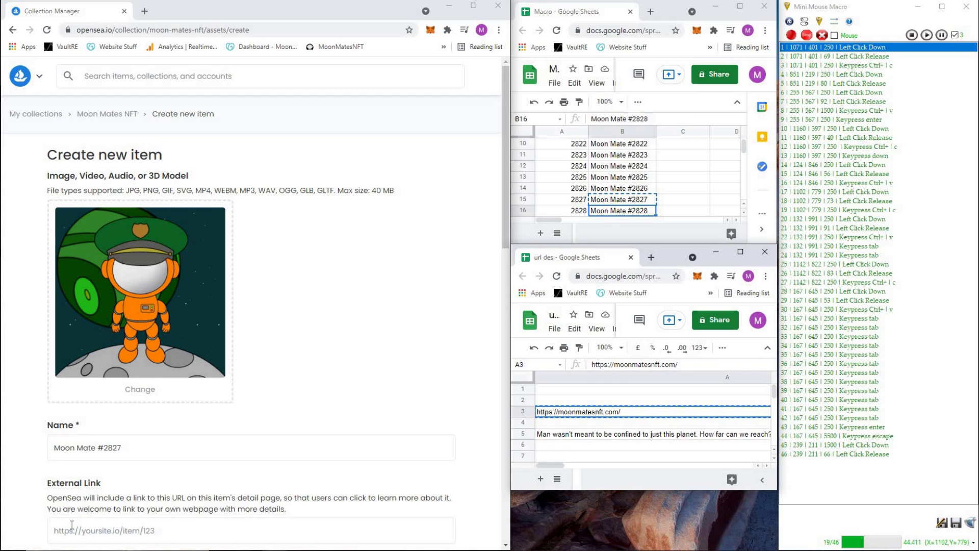
pyautogui.click(70, 531)
pyautogui.hotkey('ctrl', 'v')
pyautogui.press('Tab')
pyautogui.press('Tab')
# - Fill the Description of the Moon Mate #2827 item with the text copied from cell A5 of the url des sheet
pyautogui.click(610, 439)
pyautogui.hotkey('ctrl', 'c')
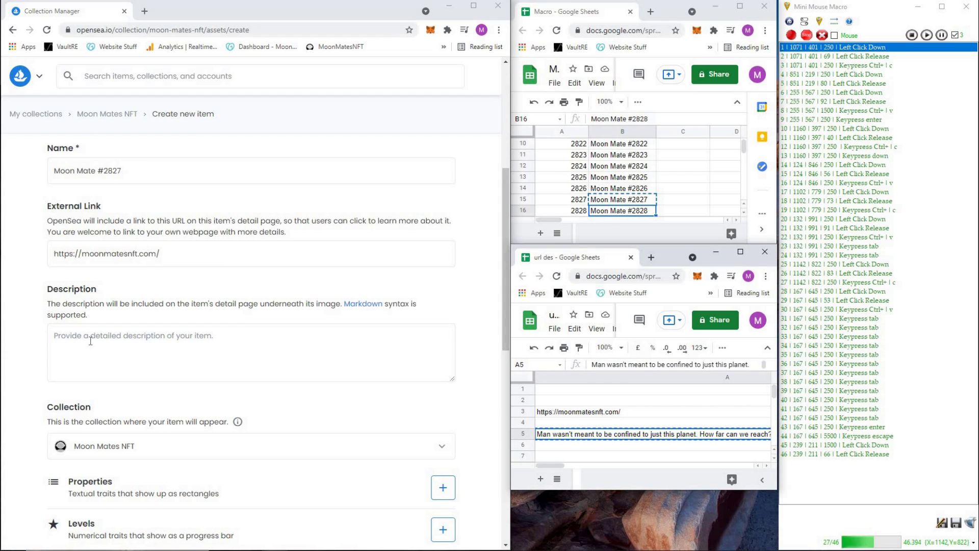
pyautogui.click(89, 342)
pyautogui.hotkey('ctrl', 'v')
# - Create the Moon Mate #2827 item with its remaining options unchanged, and return from the confirmation to the Moon Mates NFT collection page
pyautogui.press('Tab')
pyautogui.press('Tab')
pyautogui.press('Tab')
pyautogui.press('Tab')
pyautogui.press('Tab')
pyautogui.press('Tab')
pyautogui.press('Tab')
pyautogui.press('Tab')
pyautogui.press('Tab')
pyautogui.press('Tab')
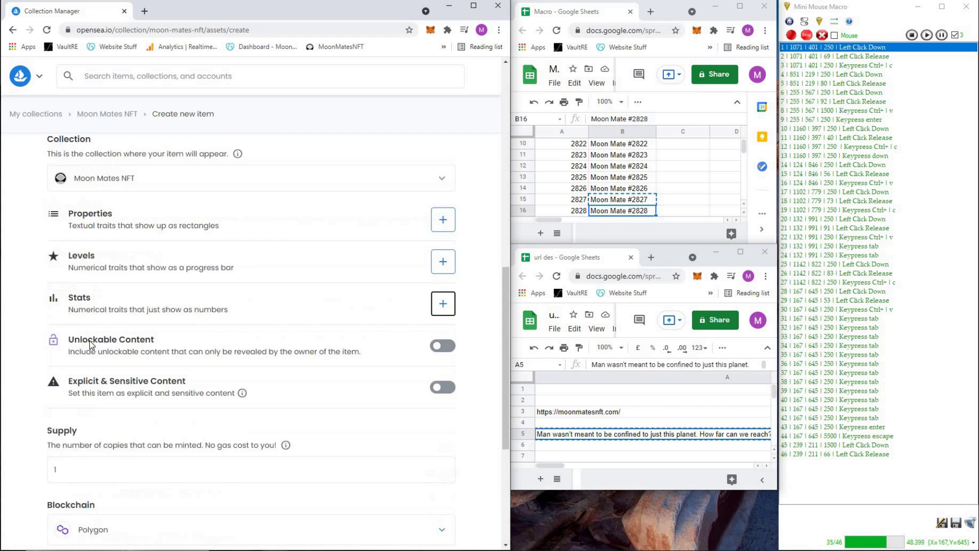
pyautogui.press('Tab')
pyautogui.press('Tab')
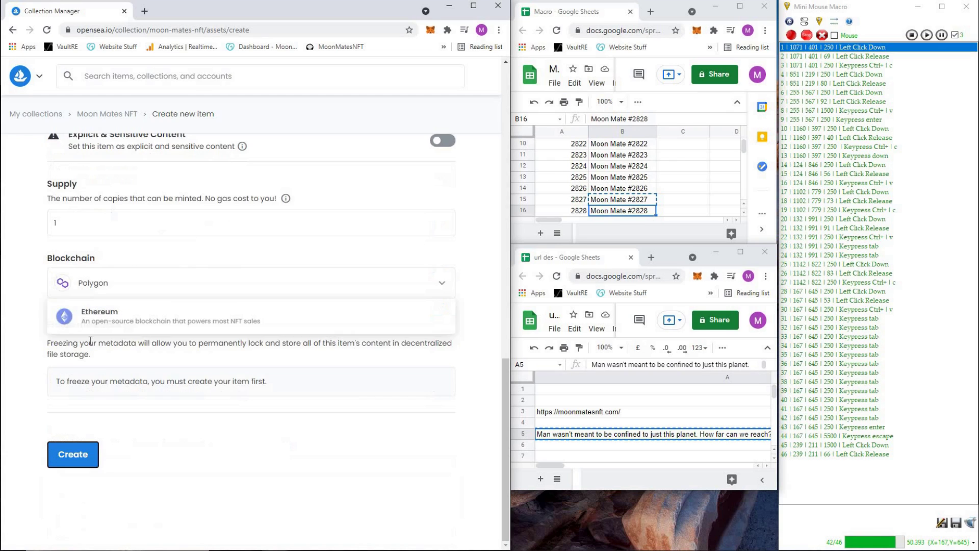
pyautogui.press('Return')
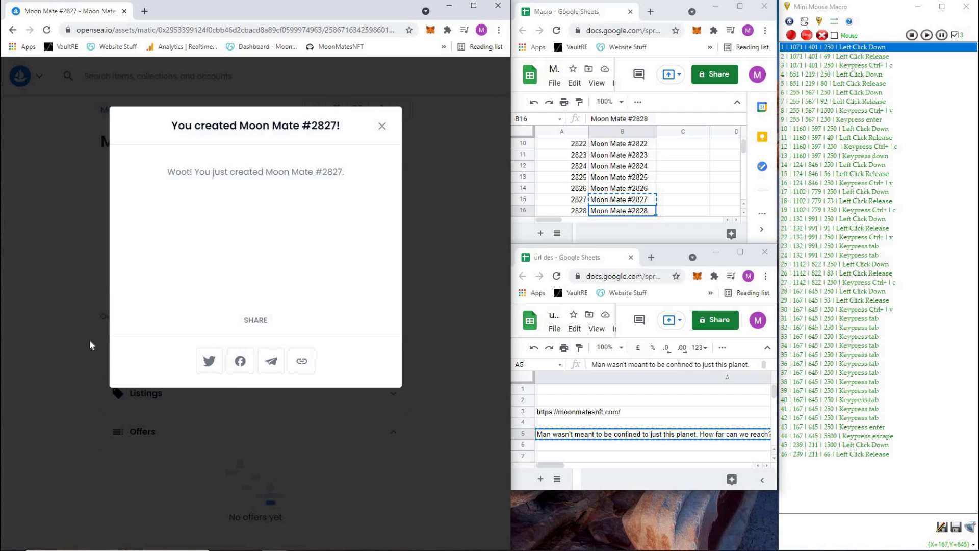
pyautogui.press('Escape')
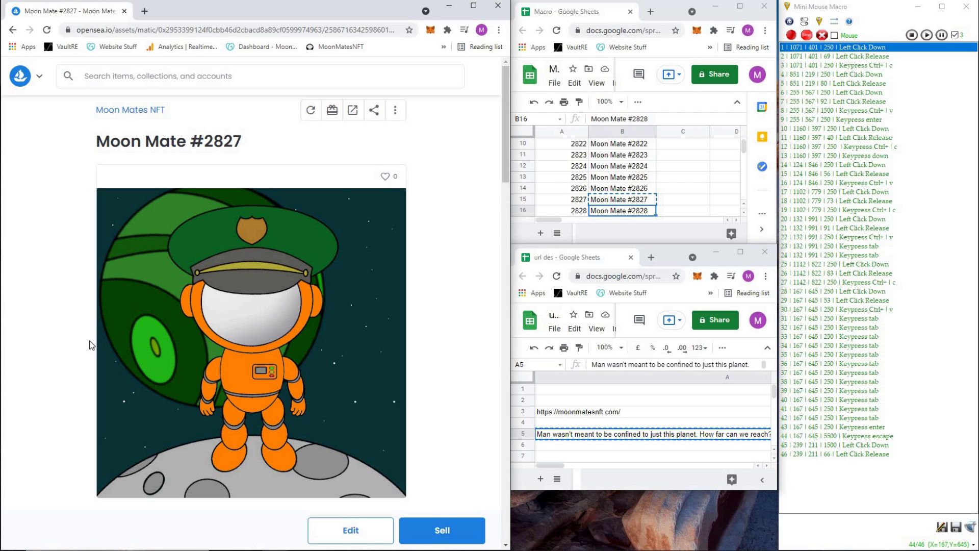
pyautogui.click(121, 109)
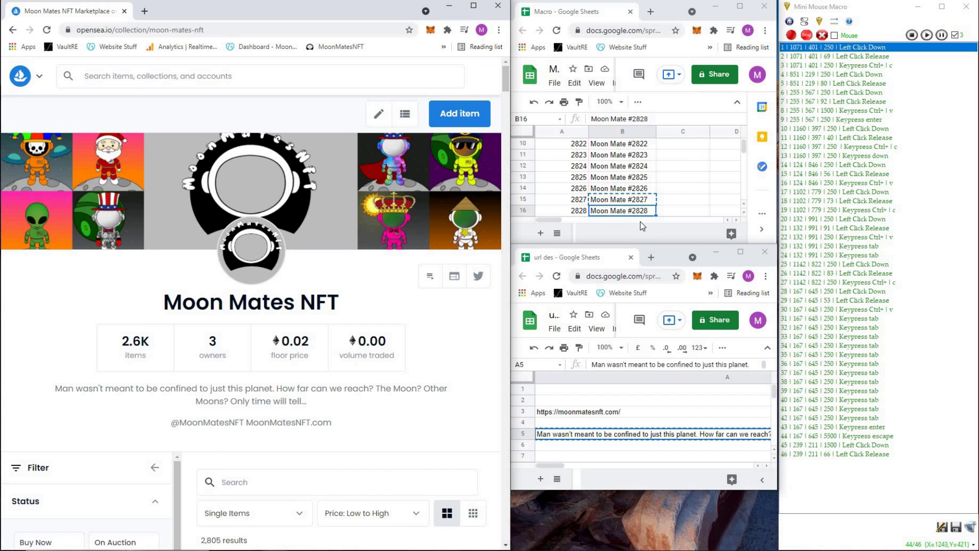
# - Bring up the untitled traits spreadsheet and the MMM Latest.mmmacro macro, shrinking the macro window so that it sits below the spreadsheet
pyautogui.click(916, 10)
pyautogui.moveTo(274, 550)
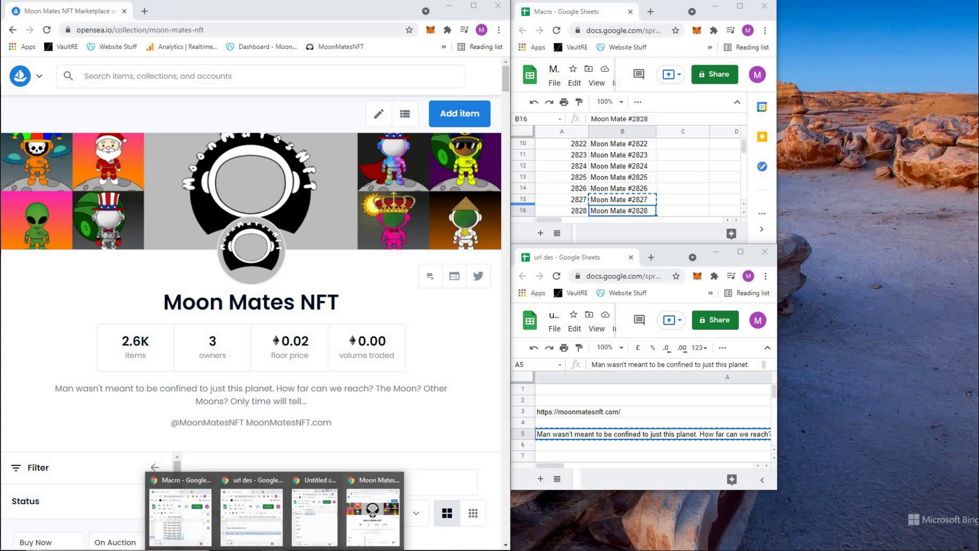
pyautogui.click(311, 539)
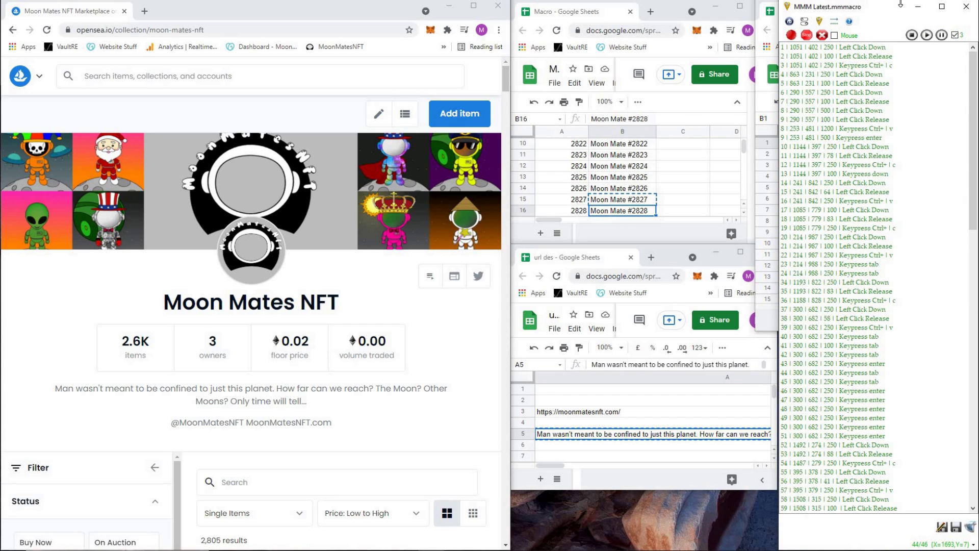
pyautogui.moveTo(918, 1); pyautogui.dragTo(922, 129)
pyautogui.moveTo(922, 222); pyautogui.dragTo(918, 336)
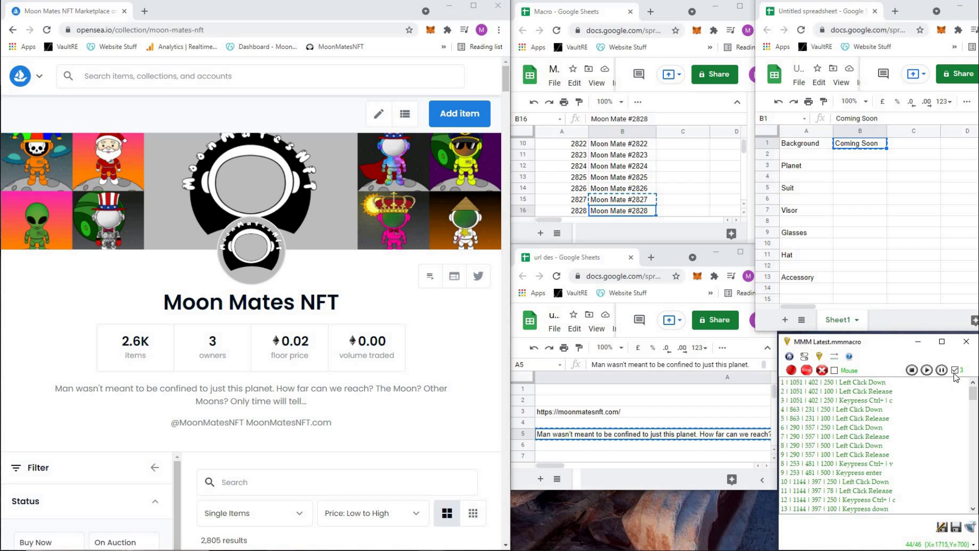
pyautogui.scroll(-3, 971, 395)
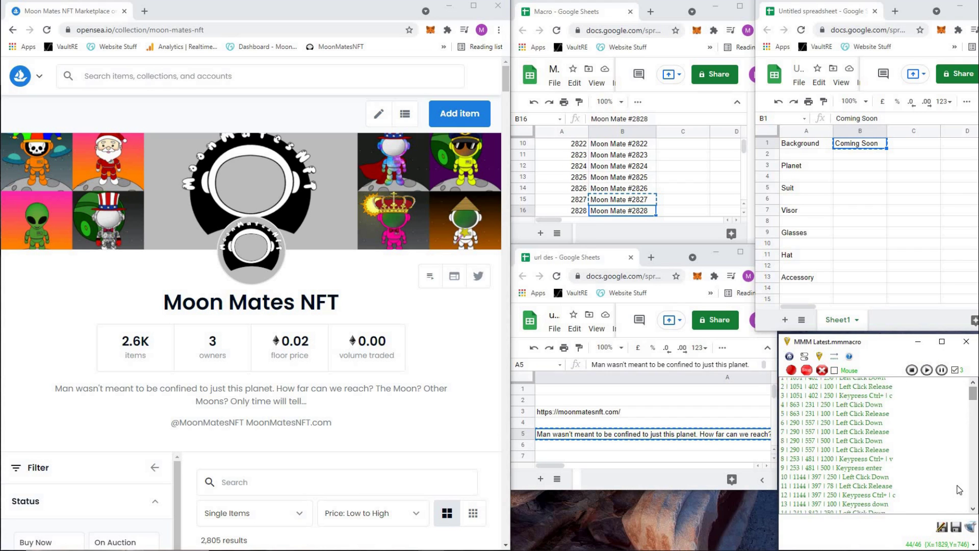
# - Run the MMM Latest.mmmacro macro to begin the Moon Mate #2828 item and expand its Add Properties dialog to seven empty rows
pyautogui.scroll(3, 972, 396)
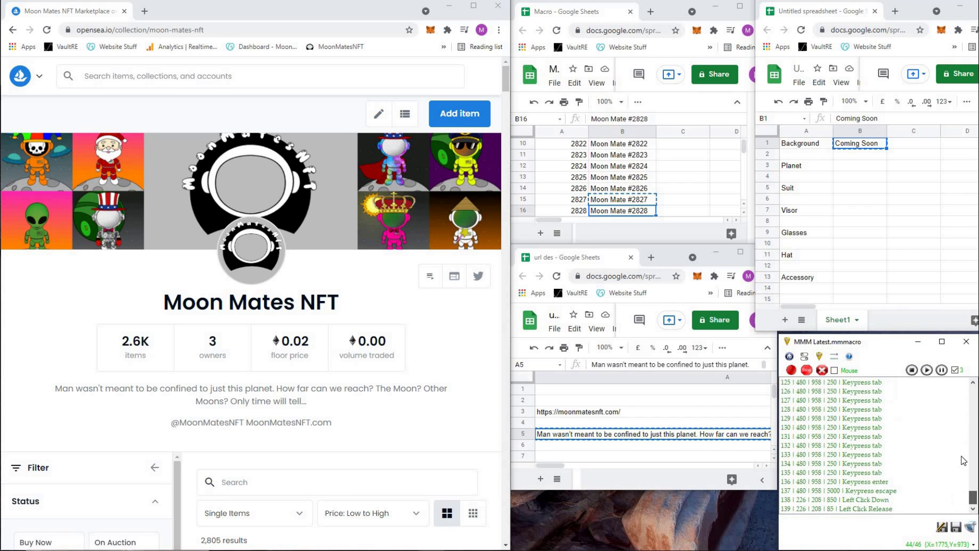
pyautogui.click(927, 371)
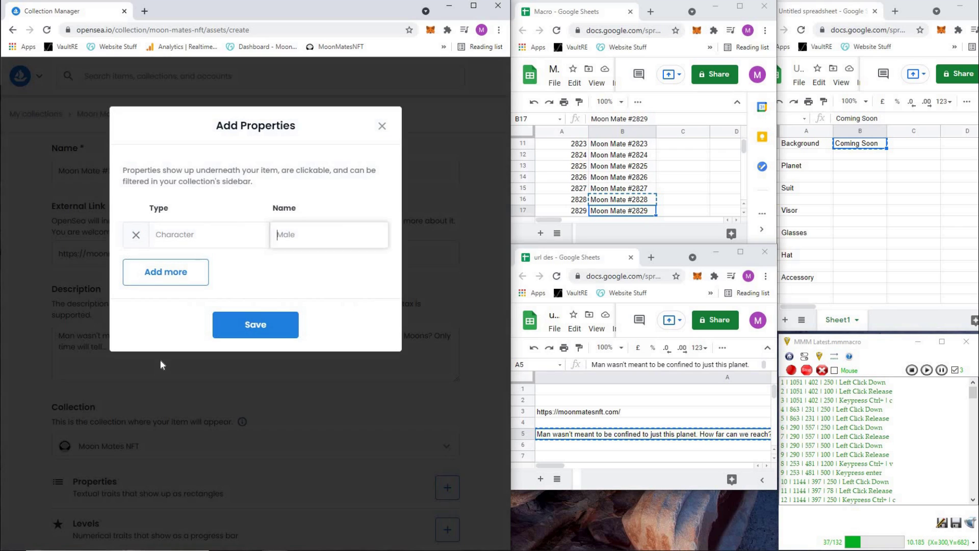
pyautogui.press('Return')
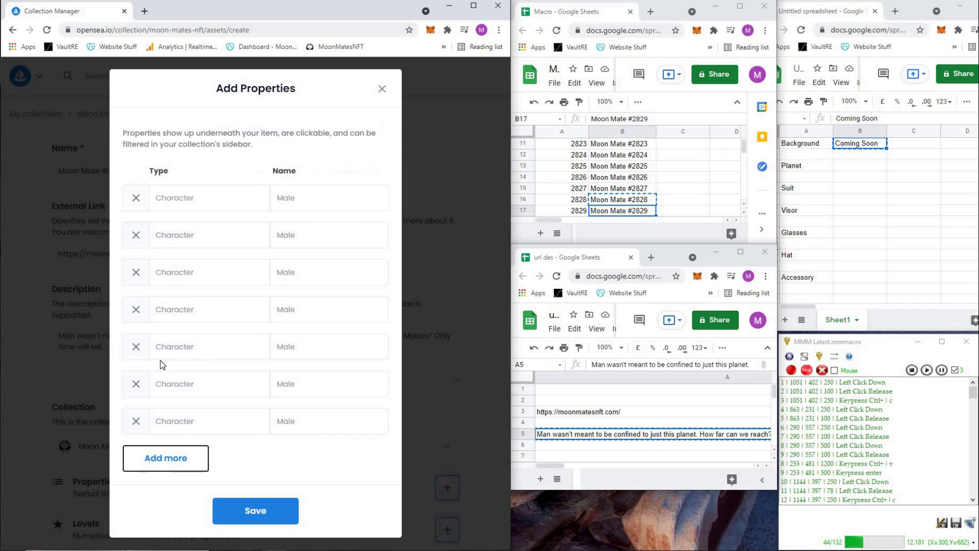
# - Fill the first three property types of Moon Mate #2828 with Background, Planet and Suit, copied from cells A1, A3 and A5 of the traits sheet
pyautogui.click(799, 144)
pyautogui.hotkey('ctrl', 'c')
pyautogui.click(211, 199)
pyautogui.click(802, 170)
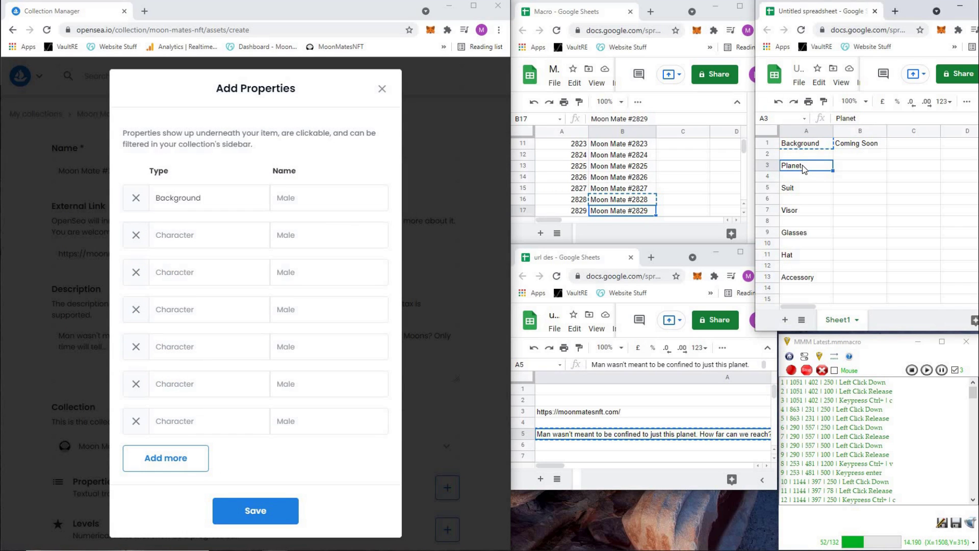
pyautogui.hotkey('ctrl', 'c')
pyautogui.click(210, 228)
pyautogui.click(802, 189)
pyautogui.hotkey('ctrl', 'c')
pyautogui.click(191, 273)
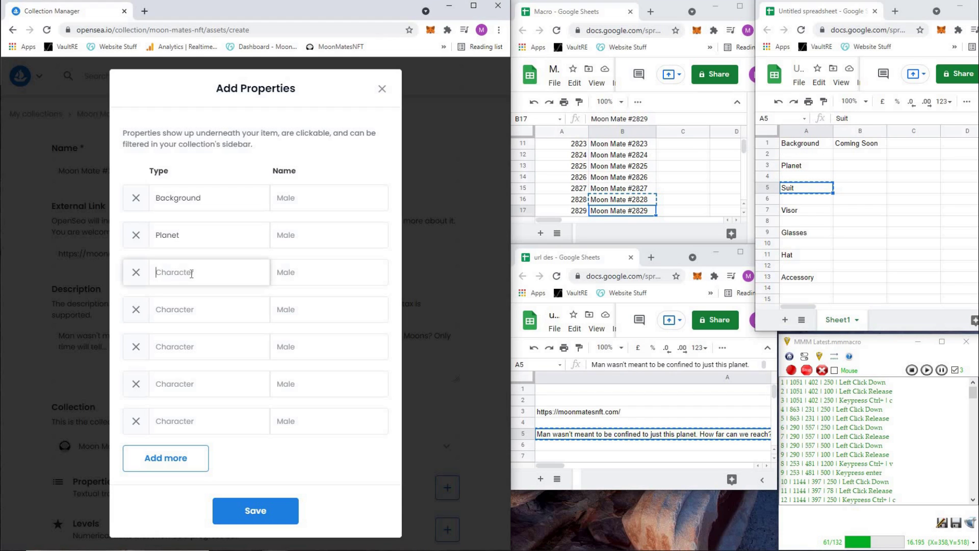
# - Fill the fourth and fifth property types of Moon Mate #2828 with Visor and Glasses, copied from cells A7 and A9
pyautogui.click(802, 211)
pyautogui.hotkey('ctrl', 'c')
pyautogui.click(188, 309)
pyautogui.hotkey('ctrl', 'v')
pyautogui.click(804, 235)
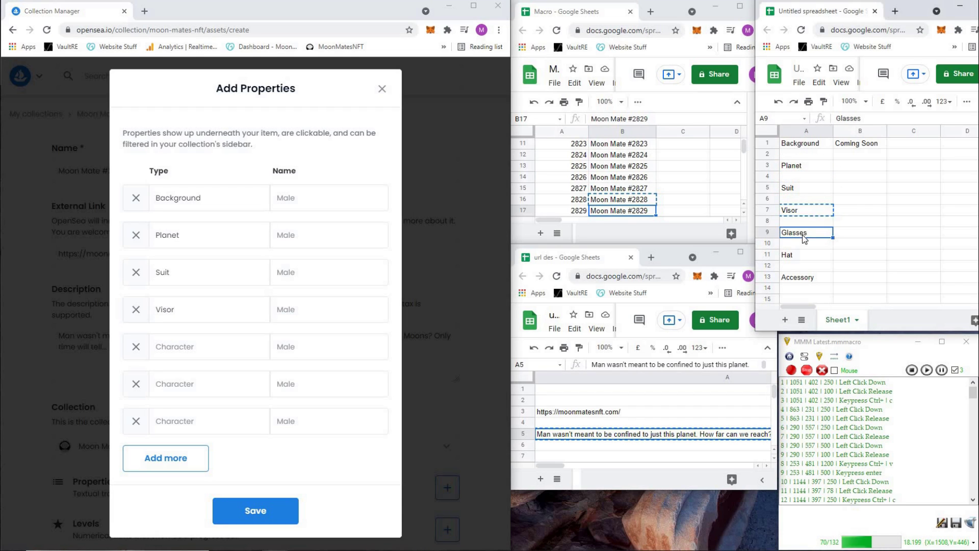
pyautogui.click(175, 343)
pyautogui.hotkey('ctrl', 'v')
# - Fill the last two property types of Moon Mate #2828 with Hat and Accessory, copied from cells A11 and A13
pyautogui.click(803, 256)
pyautogui.hotkey('ctrl', 'c')
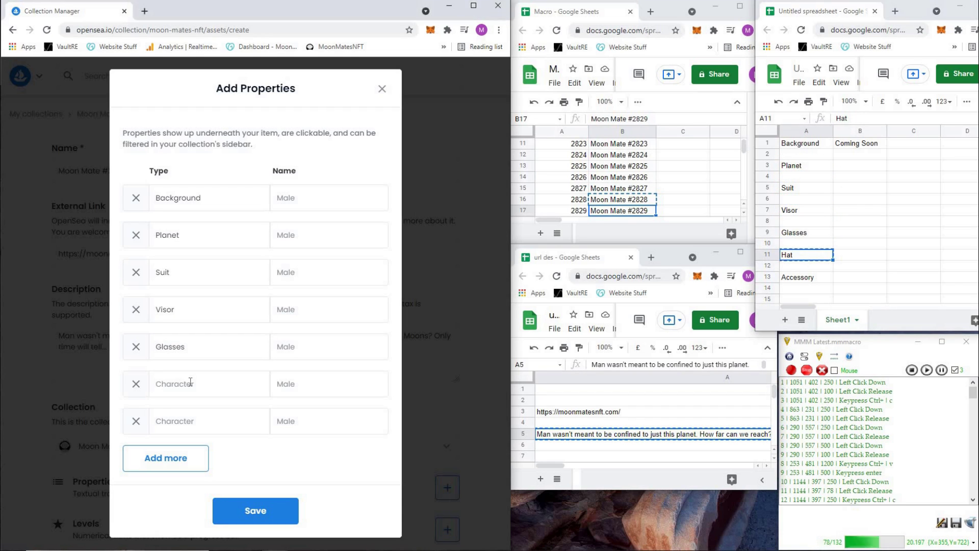
pyautogui.click(175, 382)
pyautogui.hotkey('ctrl', 'v')
pyautogui.click(790, 276)
pyautogui.hotkey('ctrl', 'c')
pyautogui.click(203, 413)
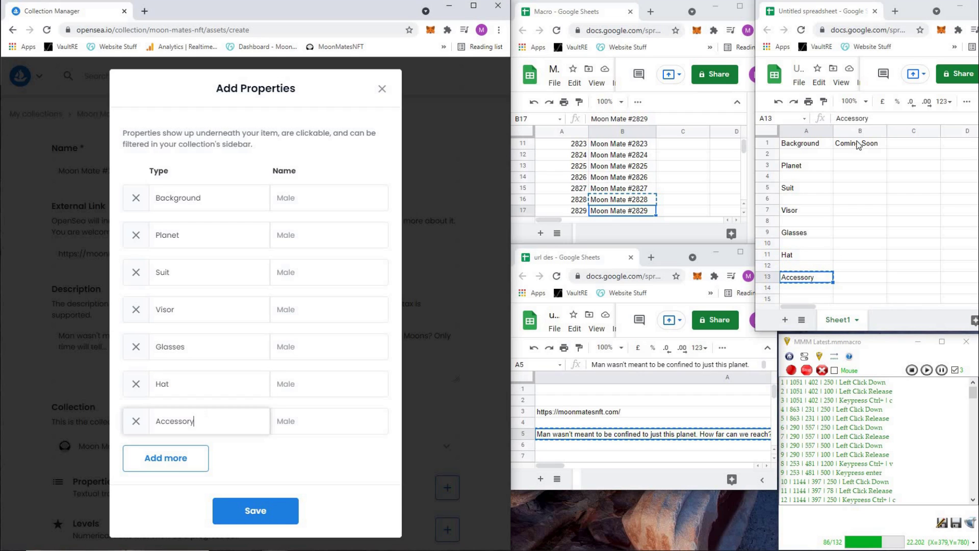
# - Copy Coming Soon from cell B1 of the traits sheet into the Background, Planet and Suit names of Moon Mate #2828
pyautogui.click(858, 145)
pyautogui.hotkey('ctrl', 'c')
pyautogui.click(332, 195)
pyautogui.click(313, 234)
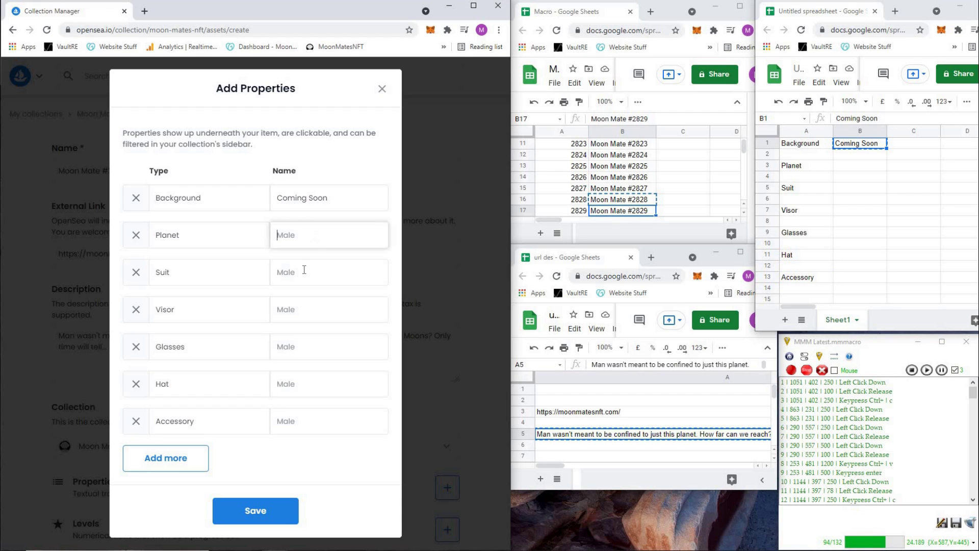
pyautogui.hotkey('ctrl', 'v')
pyautogui.click(304, 271)
pyautogui.hotkey('ctrl', 'v')
# - Enter Coming Soon as the Visor, Glasses, Hat and Accessory names of Moon Mate #2828 and save the properties
pyautogui.click(302, 304)
pyautogui.click(300, 343)
pyautogui.hotkey('ctrl', 'v')
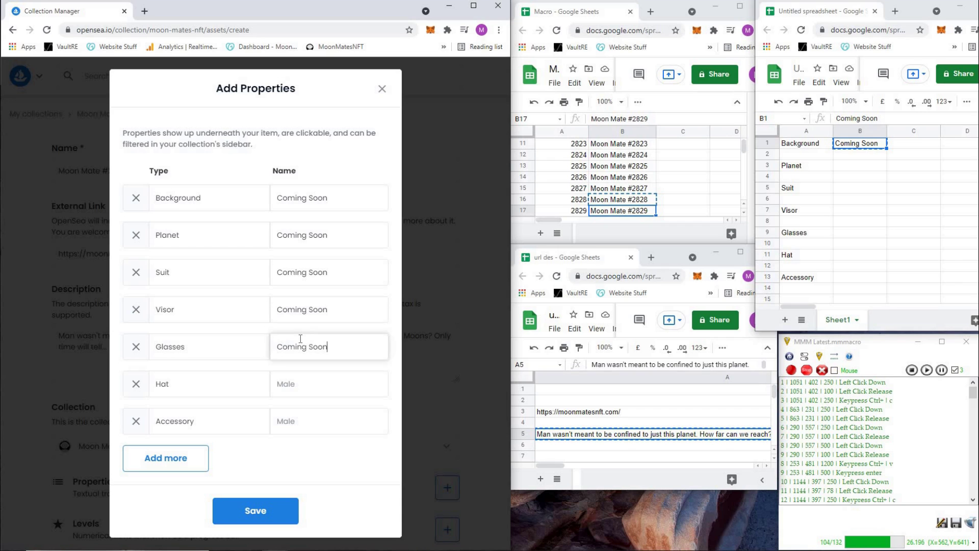
pyautogui.click(295, 384)
pyautogui.hotkey('ctrl', 'v')
pyautogui.click(292, 420)
pyautogui.click(256, 511)
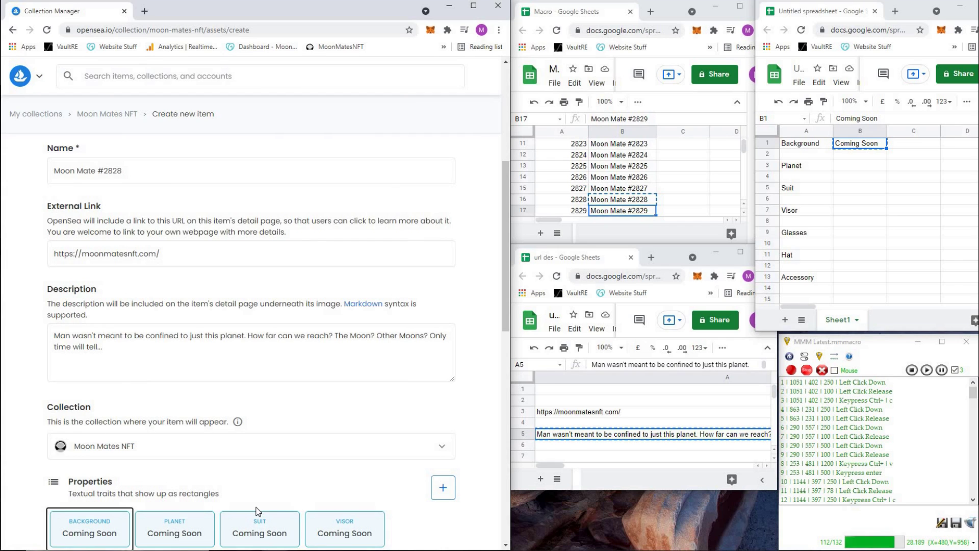
# - Create the Moon Mate #2828 item with its remaining options unchanged, and return to the Moon Mates NFT collection page
pyautogui.scroll(-5, 257, 512)
pyautogui.press('Tab')
pyautogui.press('Tab')
pyautogui.press('Tab')
pyautogui.press('Tab')
pyautogui.press('Tab')
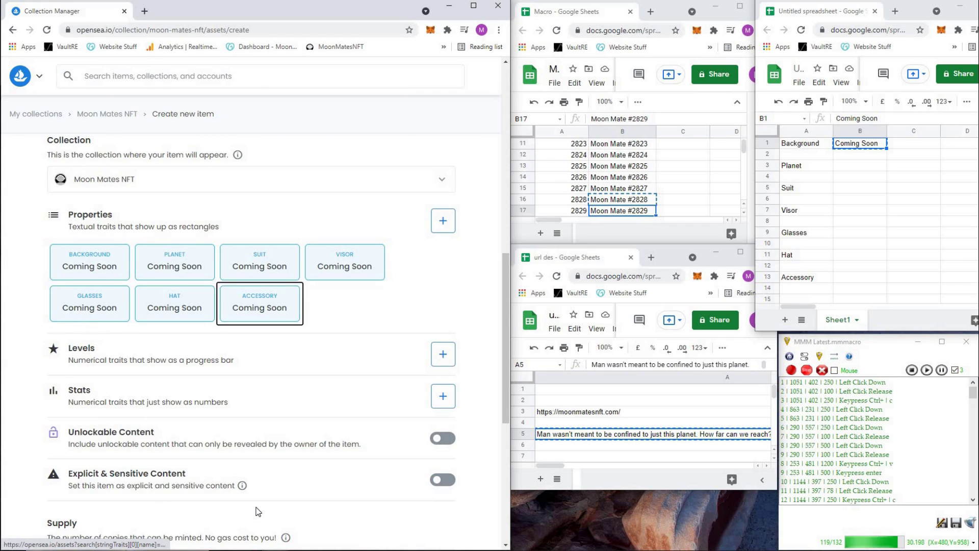
pyautogui.press('Tab')
pyautogui.press('Tab')
pyautogui.press('Tab')
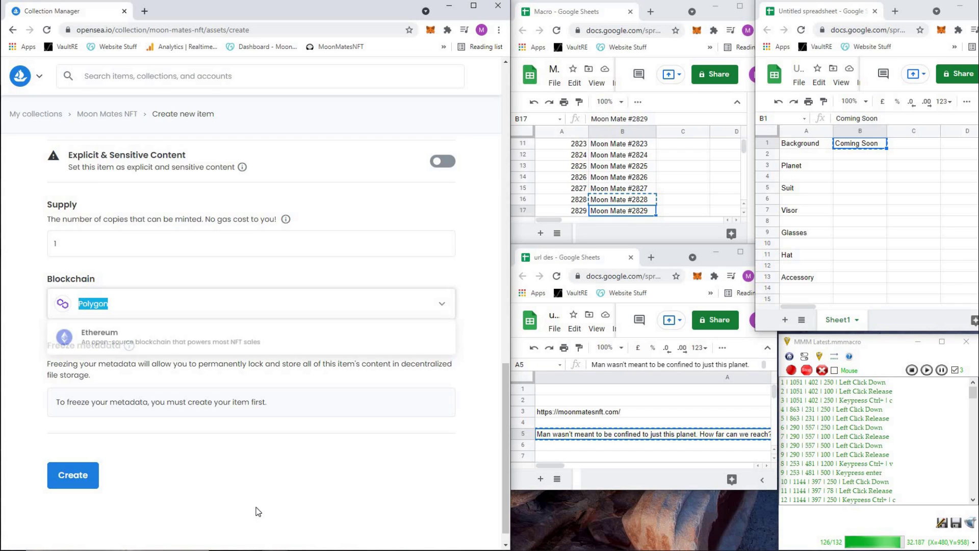
pyautogui.press('Tab')
pyautogui.press('Return')
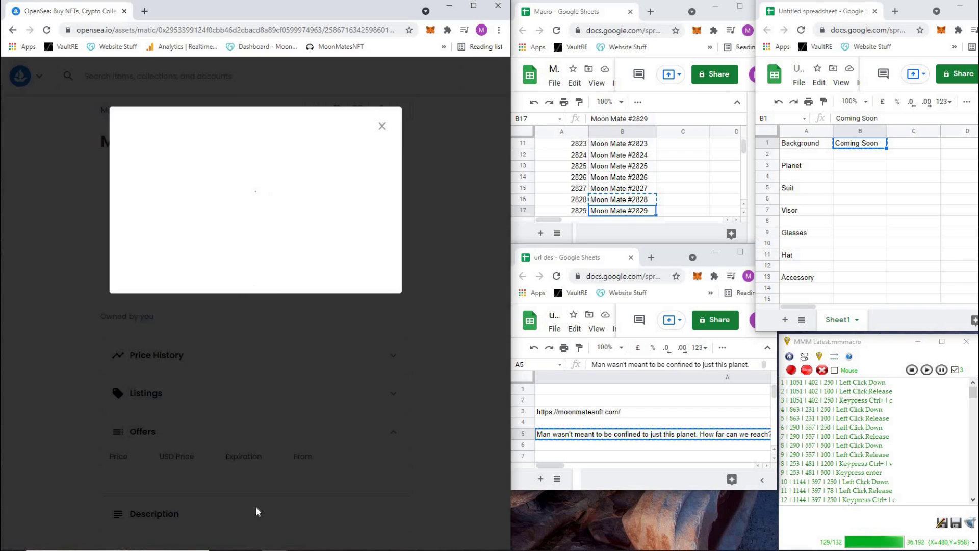
pyautogui.click(255, 506)
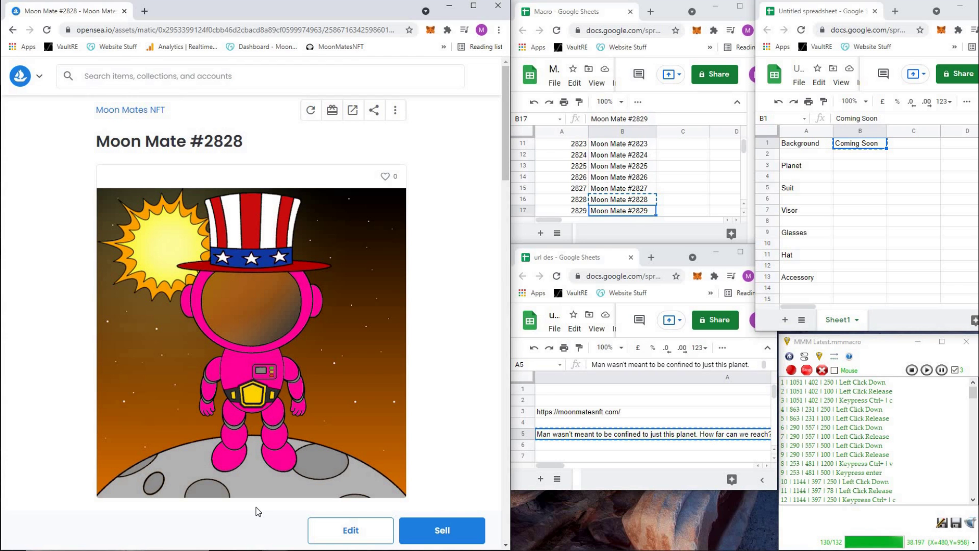
pyautogui.click(120, 109)
# - Add a new item to the collection and upload the image file 2829, using the number copied from cell A17 of the Macro sheet
pyautogui.click(559, 211)
pyautogui.hotkey('ctrl', 'c')
pyautogui.click(462, 123)
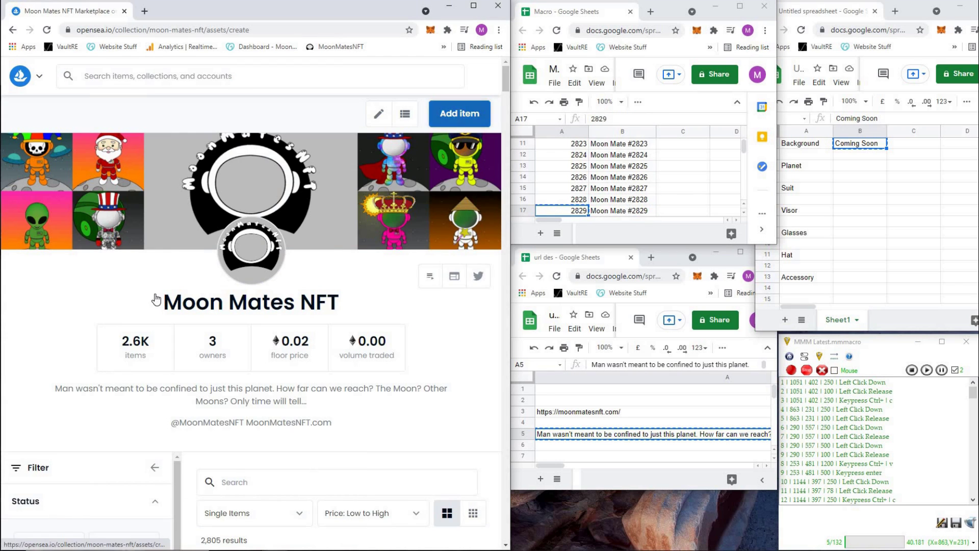
pyautogui.click(155, 293)
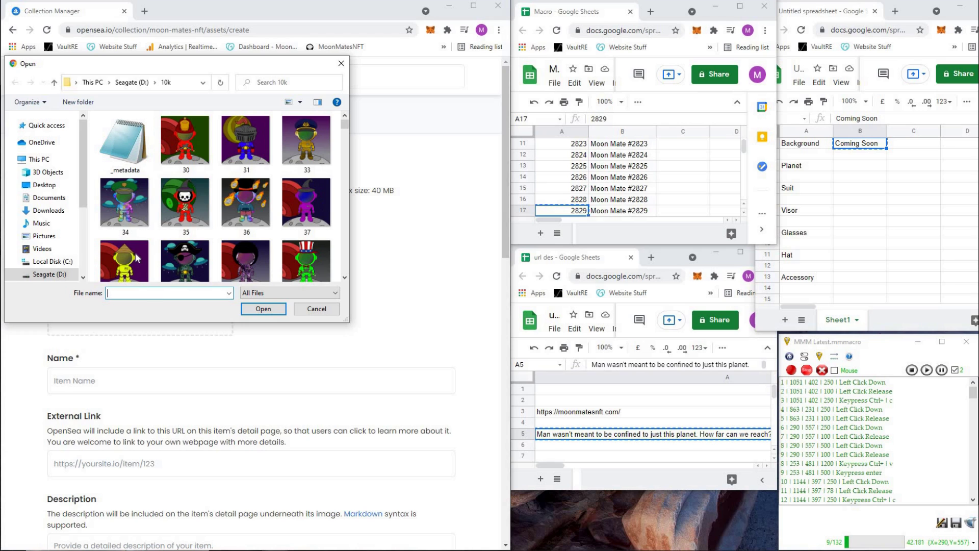
pyautogui.hotkey('ctrl', 'v')
pyautogui.press('Return')
# - Name the new item Moon Mate #2829, copied from cell B17, and advance the Macro sheet selection to cell B18
pyautogui.click(609, 209)
pyautogui.hotkey('ctrl', 'c')
pyautogui.press('Down')
pyautogui.click(130, 445)
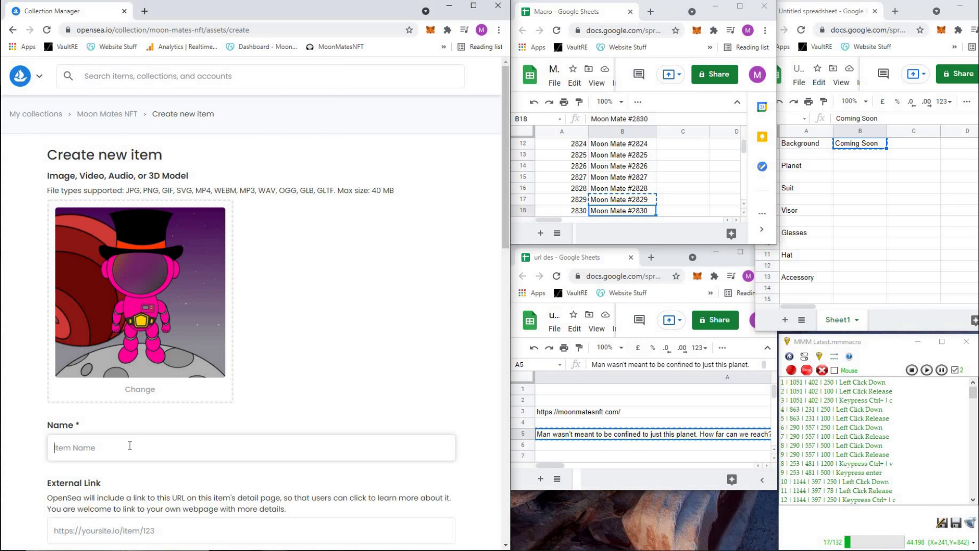
pyautogui.hotkey('ctrl', 'v')
pyautogui.click(579, 413)
pyautogui.hotkey('ctrl', 'c')
pyautogui.click(116, 528)
pyautogui.hotkey('ctrl', 'v')
pyautogui.press('Tab')
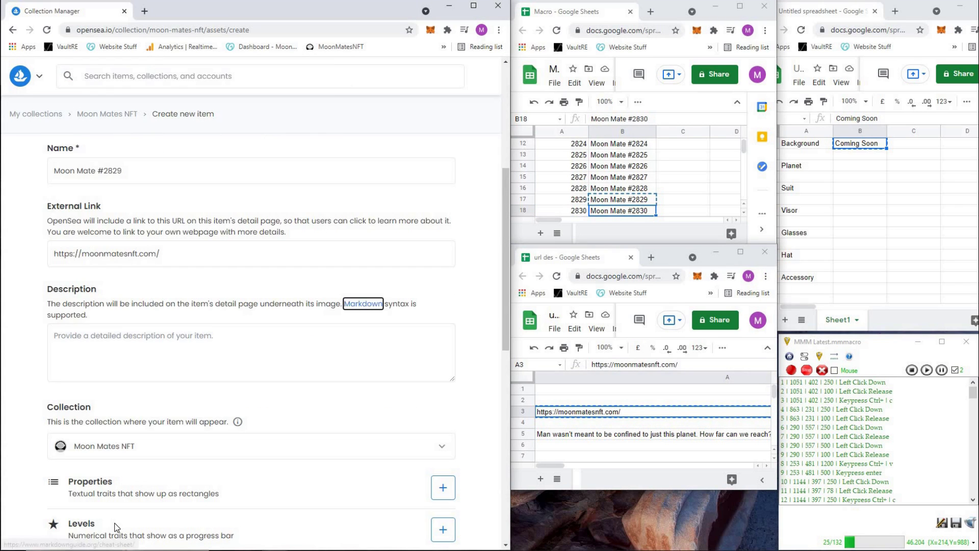
# - Fill the Description of the Moon Mate #2829 item with the text copied from cell A5 of the url des sheet
pyautogui.click(635, 435)
pyautogui.hotkey('ctrl', 'c')
pyautogui.click(161, 361)
pyautogui.hotkey('ctrl', 'v')
# - Keep the Moon Mates NFT collection for Moon Mate #2829 and expand its Add Properties dialog to seven empty rows
pyautogui.press('Tab')
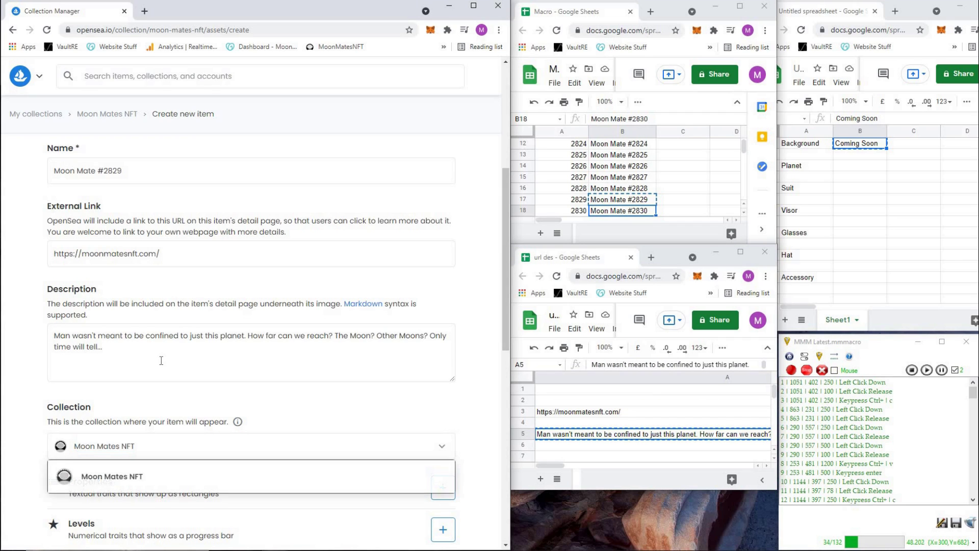
pyautogui.press('Tab')
pyautogui.press('Return')
pyautogui.press('Tab')
pyautogui.press('Return')
pyautogui.press('Return')
pyautogui.press('Return')
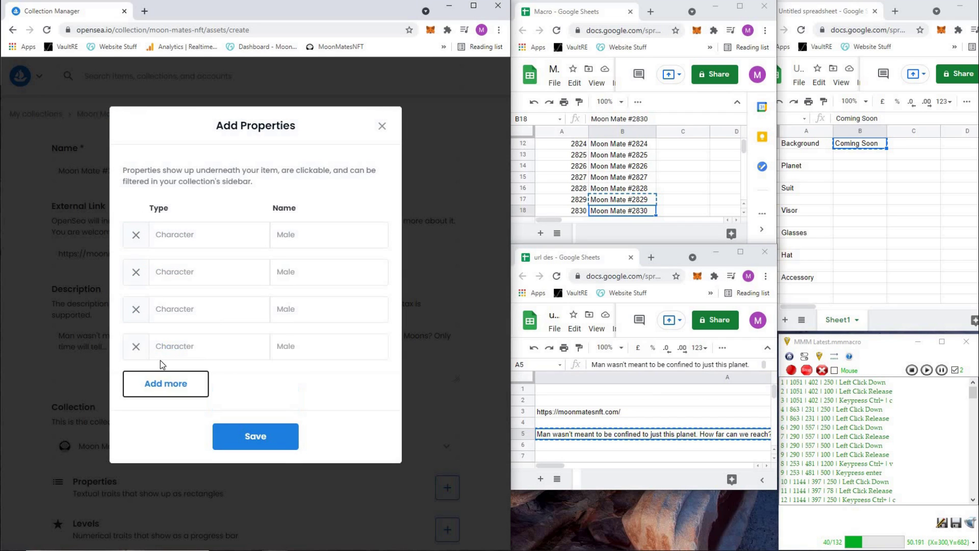
pyautogui.press('Return')
pyautogui.press('Return')
# - Fill the first two property types of Moon Mate #2829 with Background and Planet, copied from cells A1 and A3 of the traits sheet
pyautogui.click(800, 143)
pyautogui.hotkey('ctrl', 'c')
pyautogui.click(212, 199)
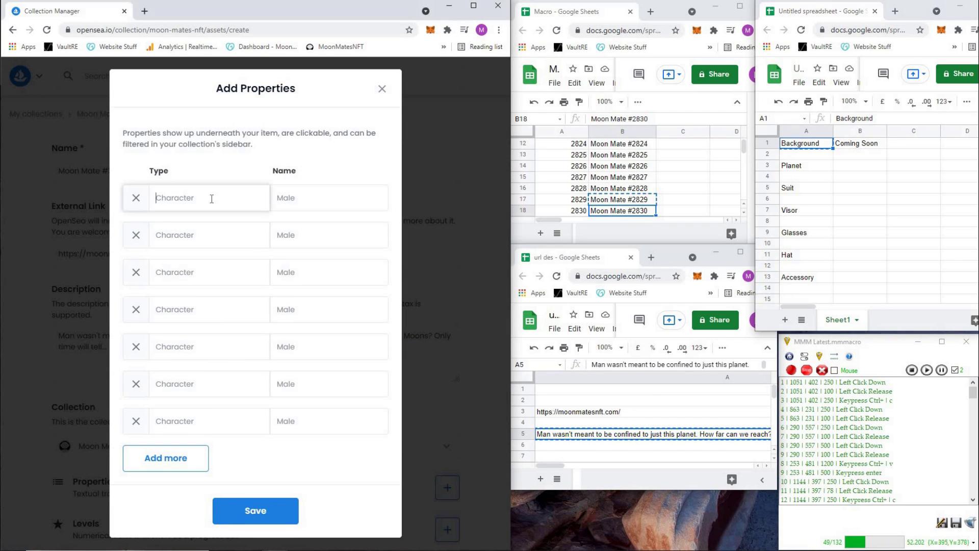
pyautogui.click(803, 166)
pyautogui.hotkey('ctrl', 'c')
pyautogui.click(192, 236)
pyautogui.hotkey('ctrl', 'v')
# - Fill the third and fourth property types of Moon Mate #2829 with Suit and Visor, copied from cells A5 and A7
pyautogui.click(803, 188)
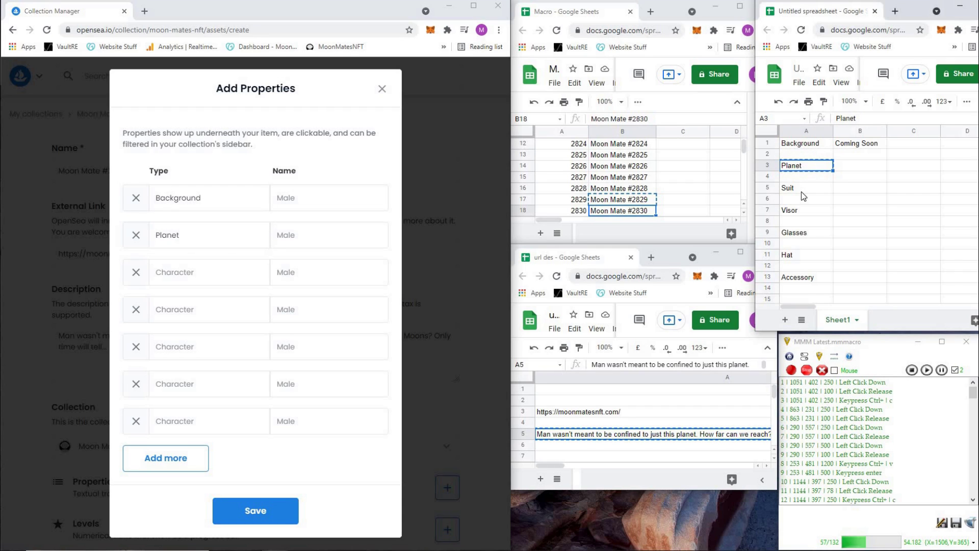
pyautogui.hotkey('ctrl', 'c')
pyautogui.click(192, 273)
pyautogui.hotkey('ctrl', 'v')
pyautogui.click(801, 210)
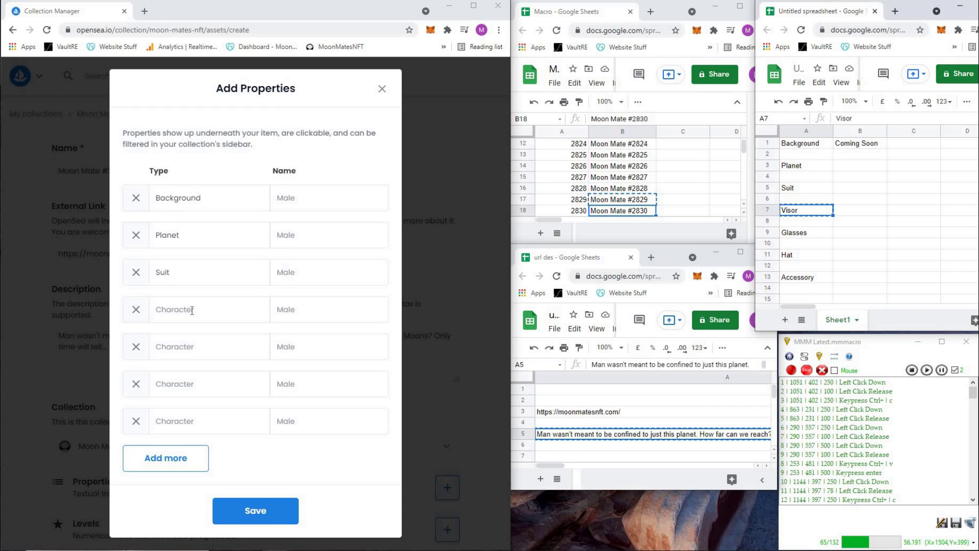
pyautogui.click(191, 309)
pyautogui.hotkey('ctrl', 'v')
# - Fill the last three property types of Moon Mate #2829 with Glasses, Hat and Accessory, copied from cells A9, A11 and A13
pyautogui.click(811, 234)
pyautogui.click(175, 346)
pyautogui.hotkey('ctrl', 'v')
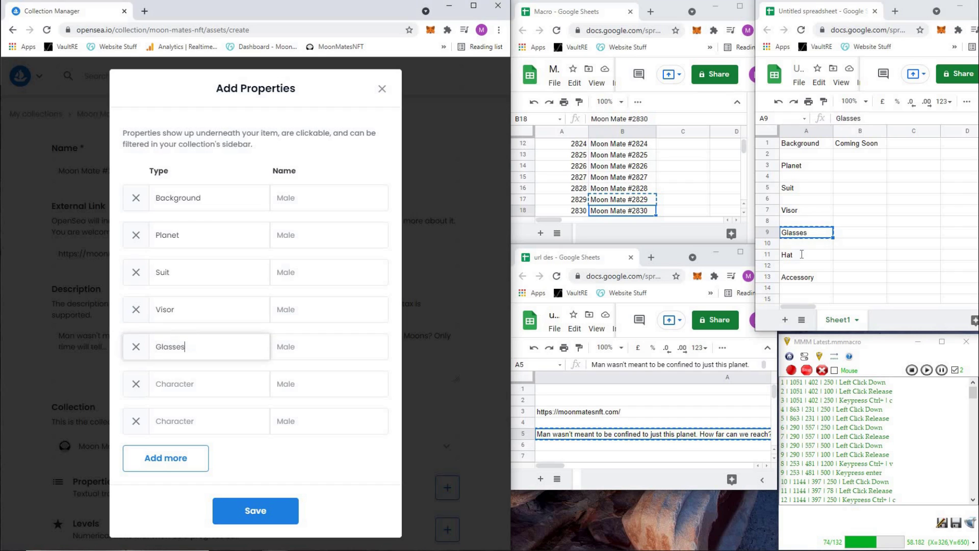
pyautogui.click(806, 255)
pyautogui.hotkey('ctrl', 'c')
pyautogui.click(190, 384)
pyautogui.click(790, 278)
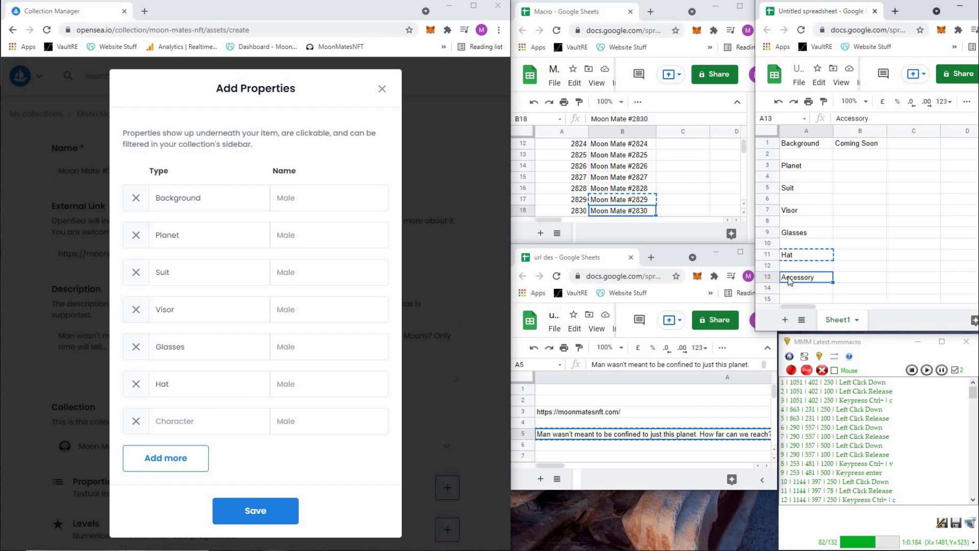
pyautogui.hotkey('ctrl', 'c')
pyautogui.click(203, 412)
# - Copy Coming Soon from cell B1 of the traits sheet into the Background, Planet and Suit names of Moon Mate #2829
pyautogui.click(859, 145)
pyautogui.hotkey('ctrl', 'c')
pyautogui.click(331, 196)
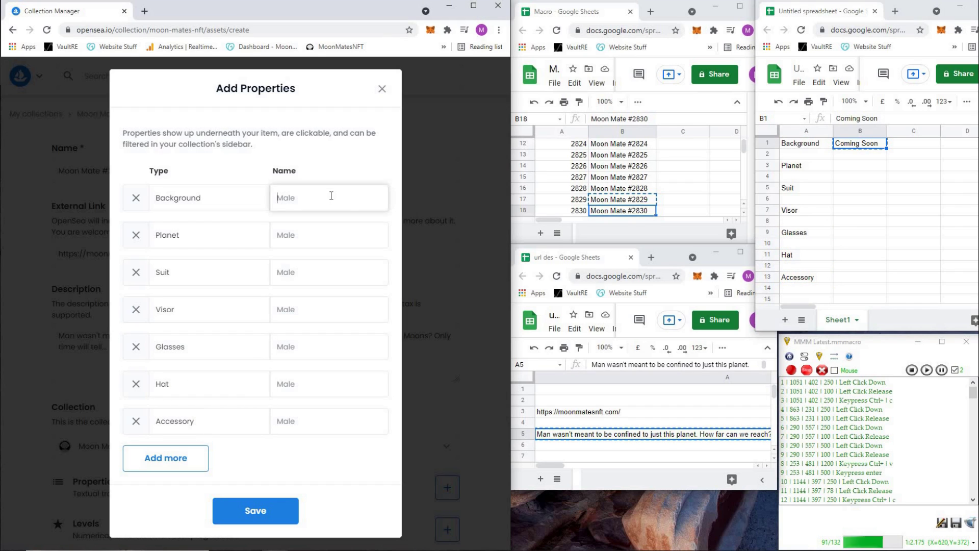
pyautogui.click(314, 234)
pyautogui.hotkey('ctrl', 'v')
pyautogui.click(305, 272)
pyautogui.hotkey('ctrl', 'v')
# - Enter Coming Soon as the Visor, Glasses, Hat and Accessory names of Moon Mate #2829 and save the properties
pyautogui.click(304, 308)
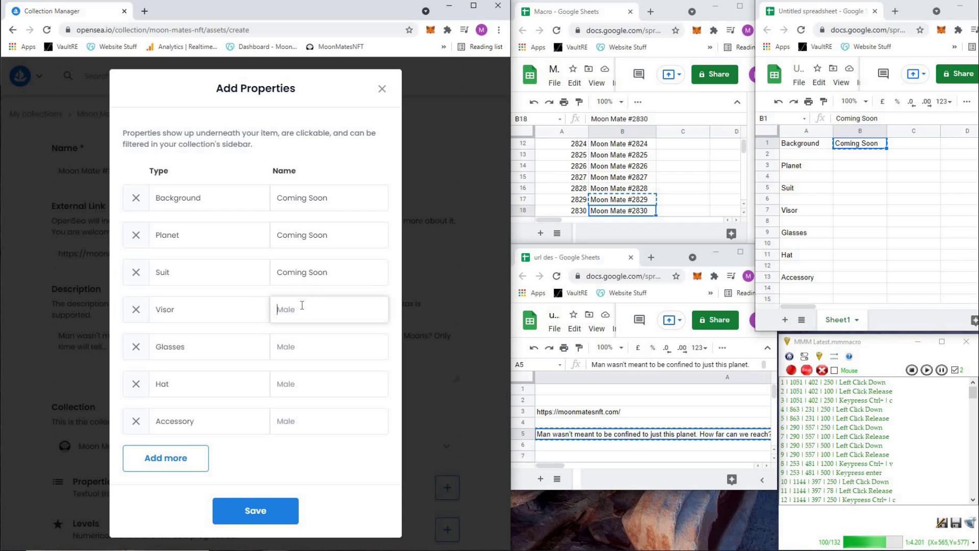
pyautogui.hotkey('ctrl', 'v')
pyautogui.click(301, 339)
pyautogui.click(296, 385)
pyautogui.hotkey('ctrl', 'v')
pyautogui.click(293, 418)
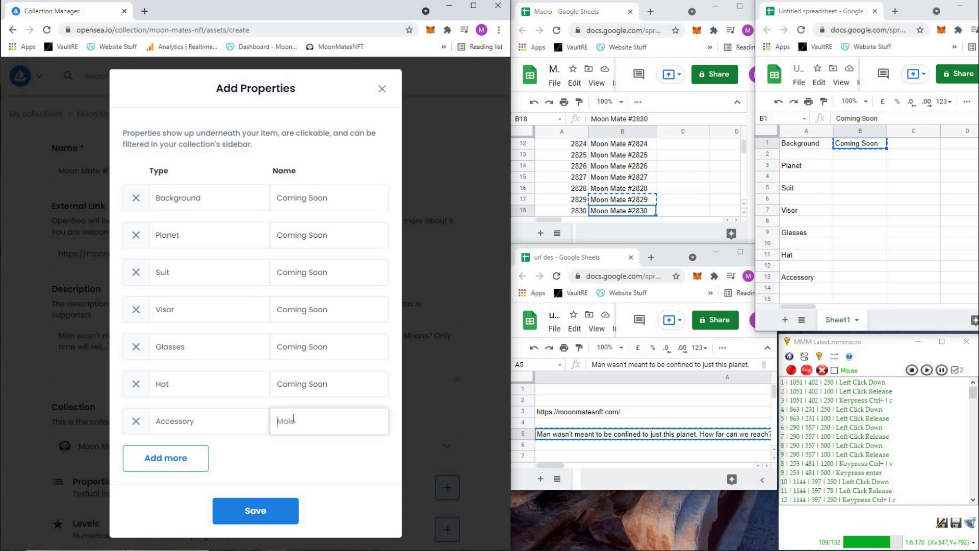
pyautogui.click(256, 511)
# - Create the Moon Mate #2829 item with its remaining options unchanged, close the confirmation and return to the Moon Mates NFT collection page
pyautogui.scroll(-3, 257, 511)
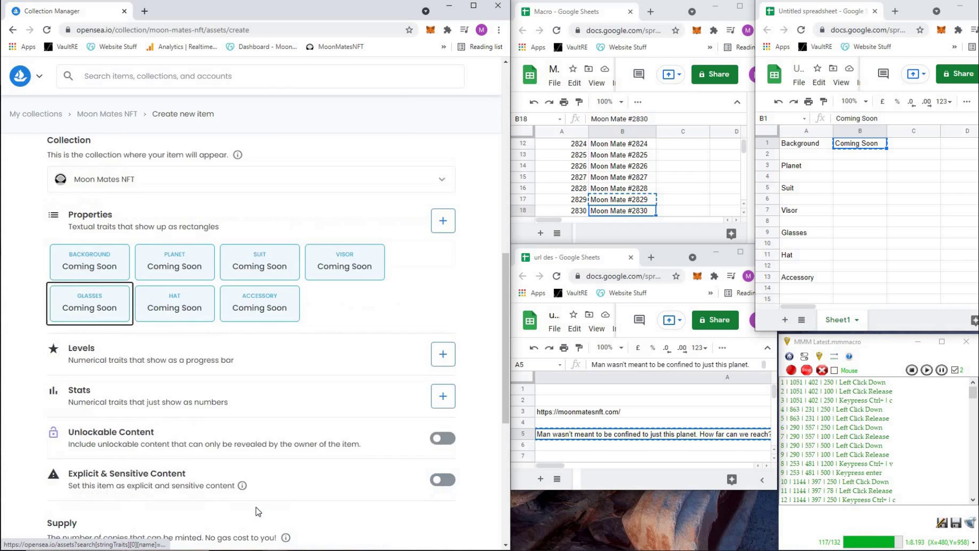
pyautogui.press('Tab')
pyautogui.press('Tab')
pyautogui.press('Tab')
pyautogui.press('Tab')
pyautogui.press('Tab')
pyautogui.press('Tab')
pyautogui.press('Tab')
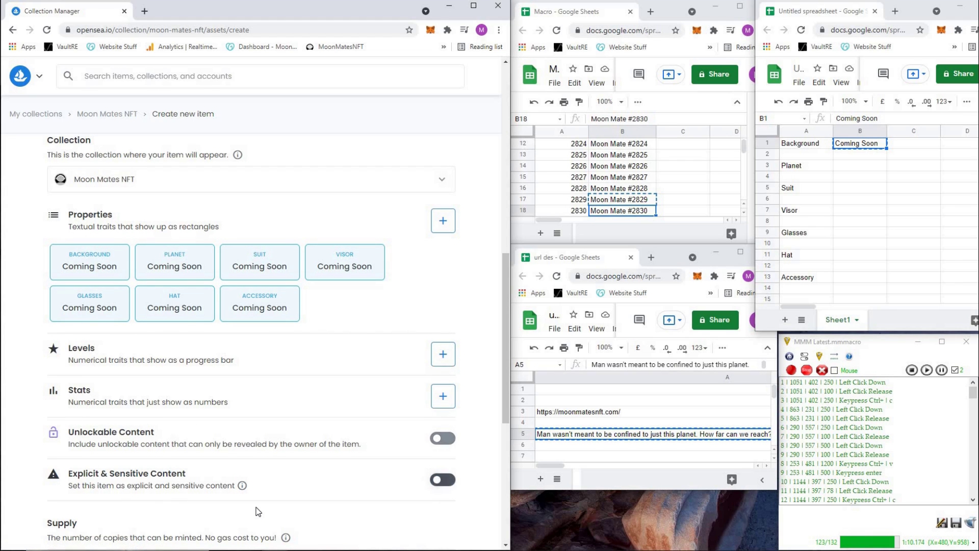
pyautogui.write('1')
pyautogui.press('Tab')
pyautogui.press('Tab')
pyautogui.press('Return')
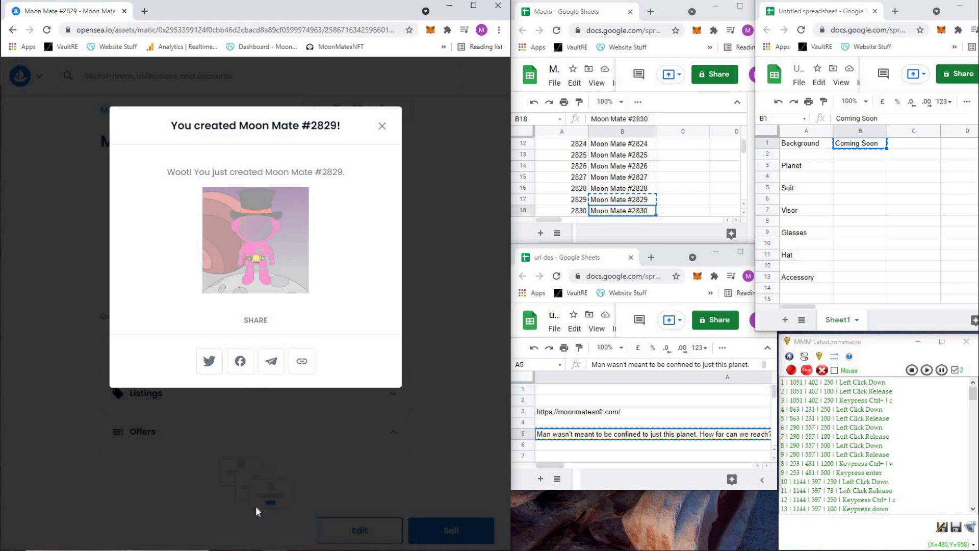
pyautogui.click(70, 161)
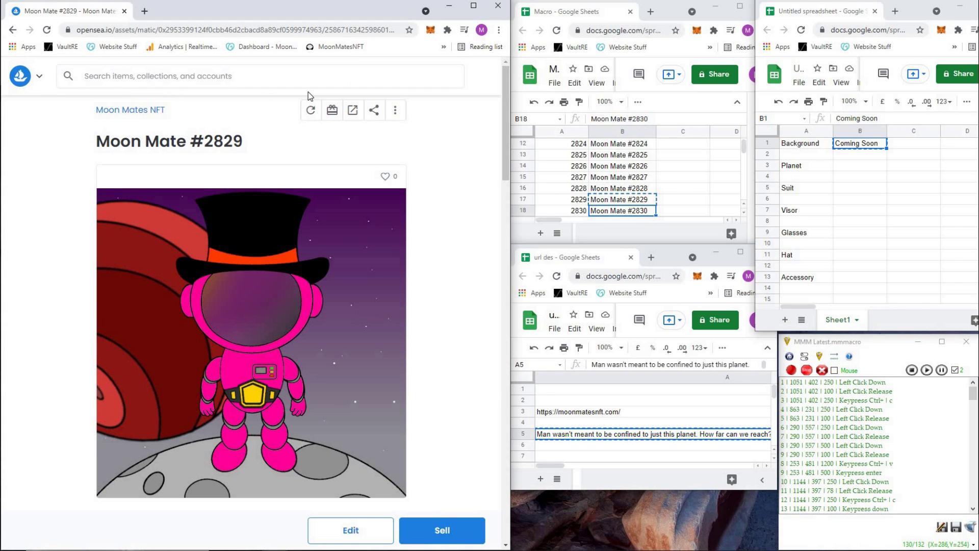
pyautogui.click(120, 111)
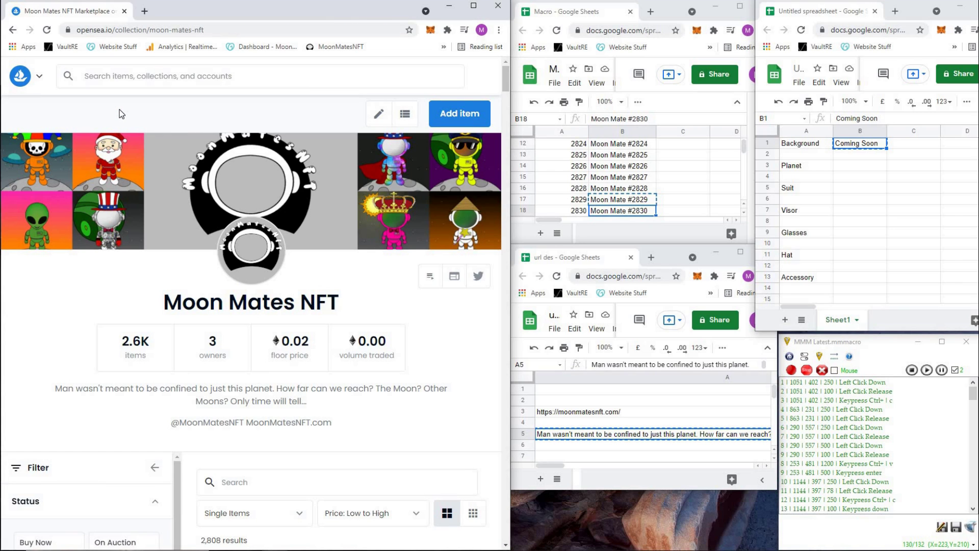
# - Mark Moon Mate #1488 as a favorite in the Moon Mates NFT collection and look over the neighbouring items
pyautogui.scroll(-6, 97, 148)
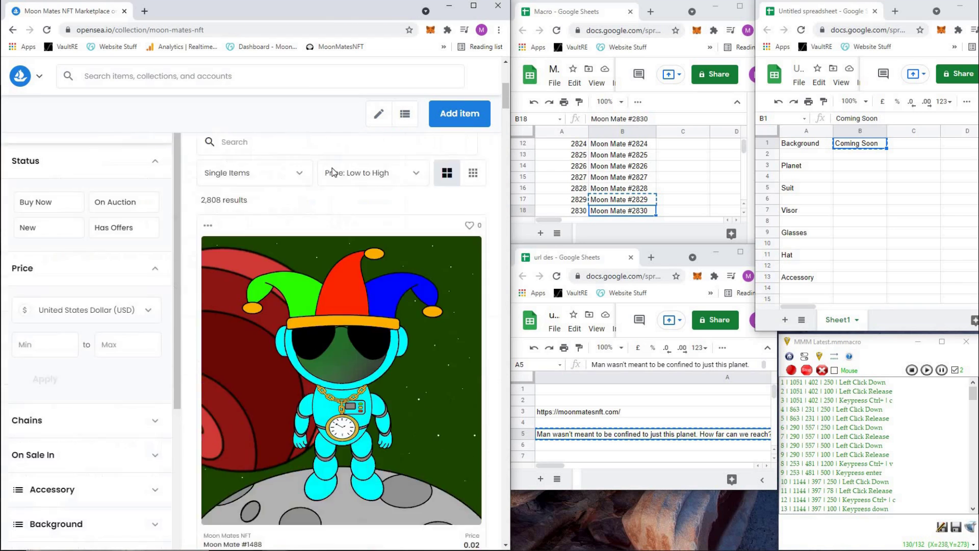
pyautogui.click(471, 192)
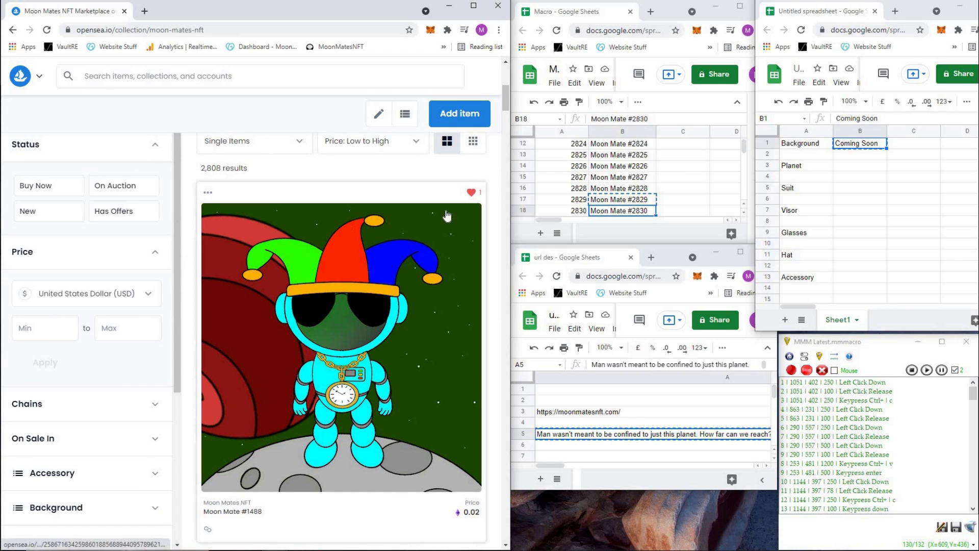
pyautogui.scroll(-9, 312, 231)
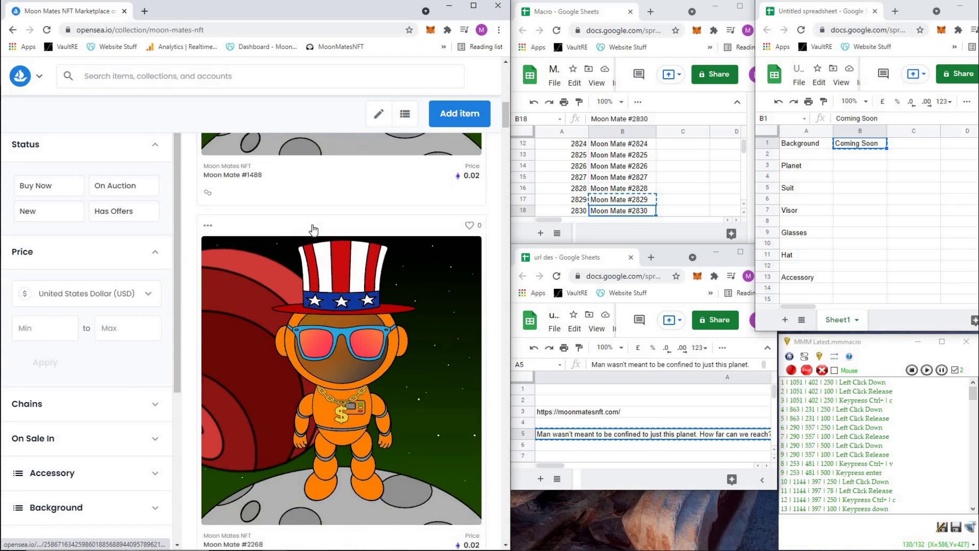
pyautogui.scroll(-4, 332, 245)
pyautogui.scroll(15, 342, 252)
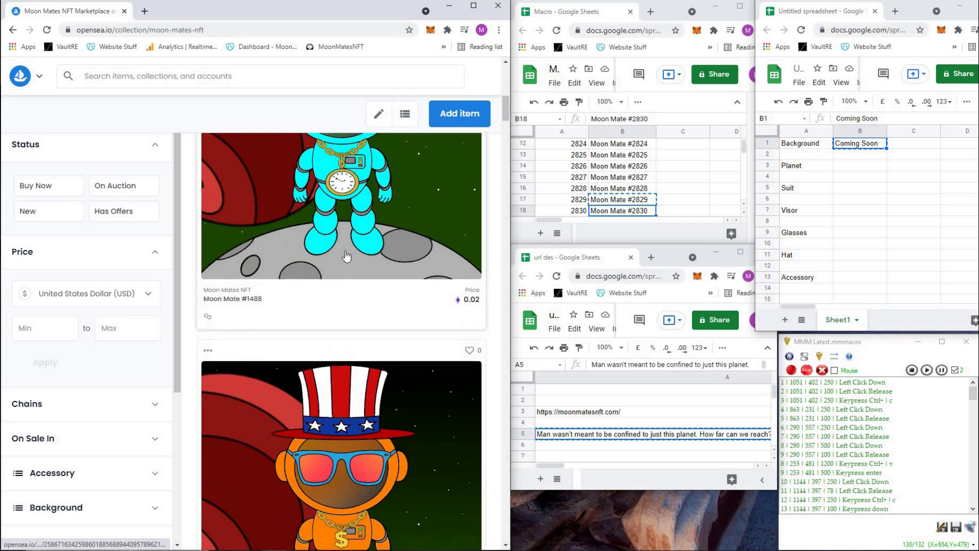
pyautogui.scroll(3, 345, 255)
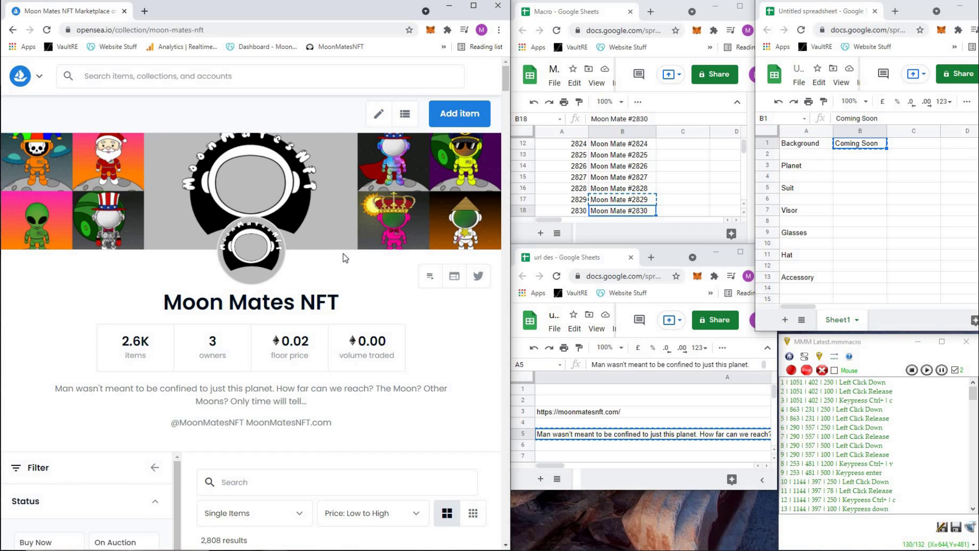